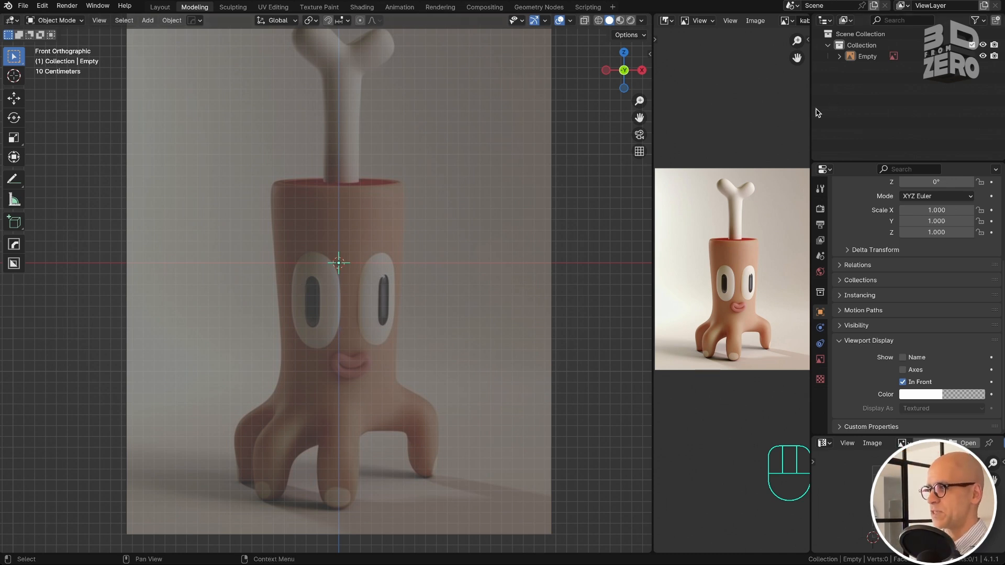
# Step: Add a cylinder mesh to the scene over the front reference image
pyautogui.click(338, 254)
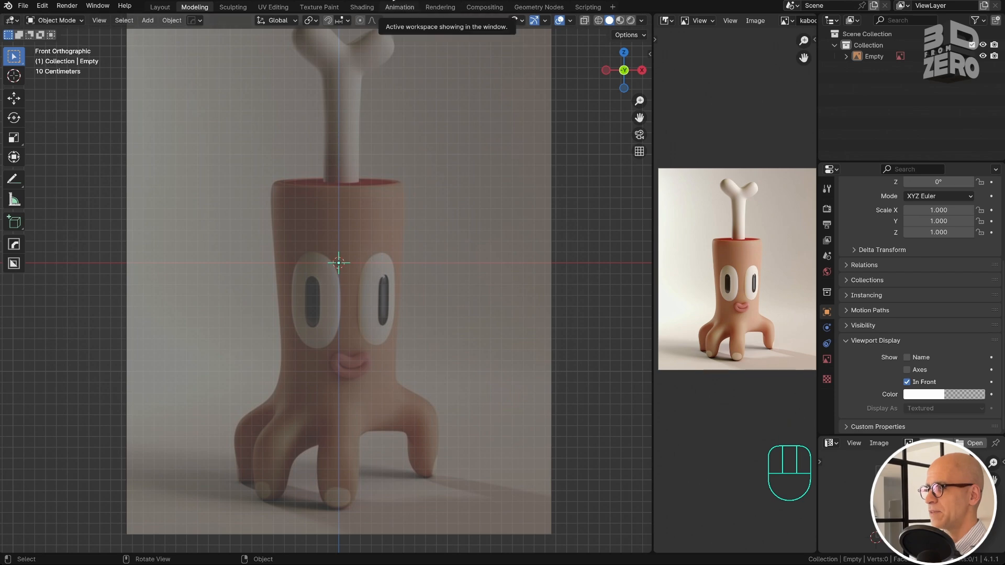
pyautogui.hotkey('shift', 'a')
pyautogui.write('cyl')
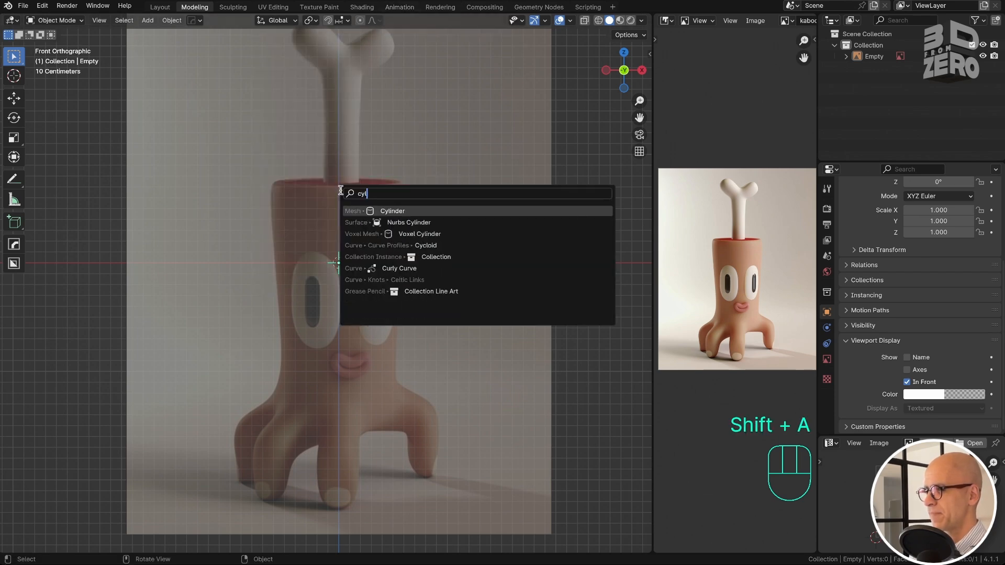
pyautogui.press('Return')
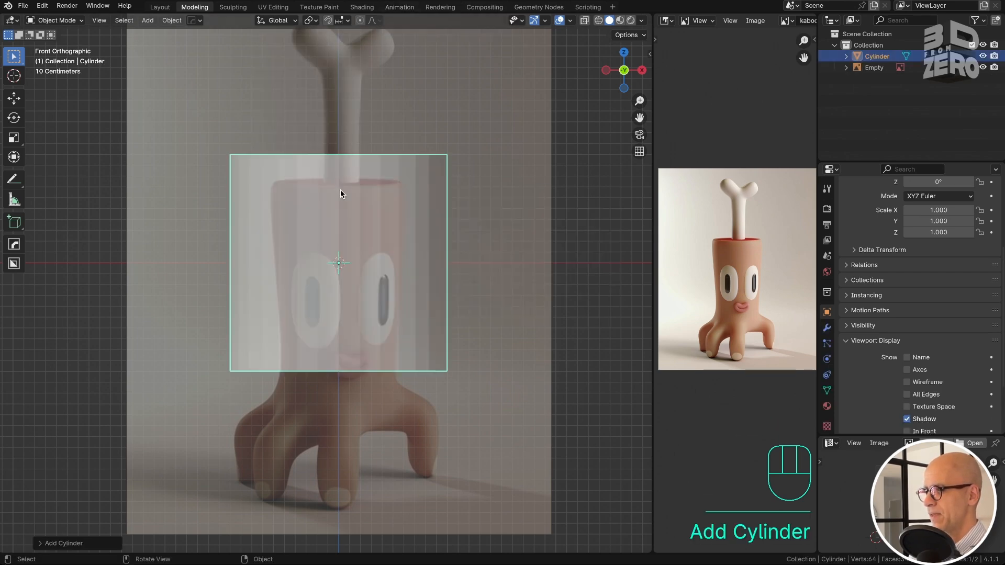
# Step: Set the new cylinder's vertex count to 9
pyautogui.click(41, 543)
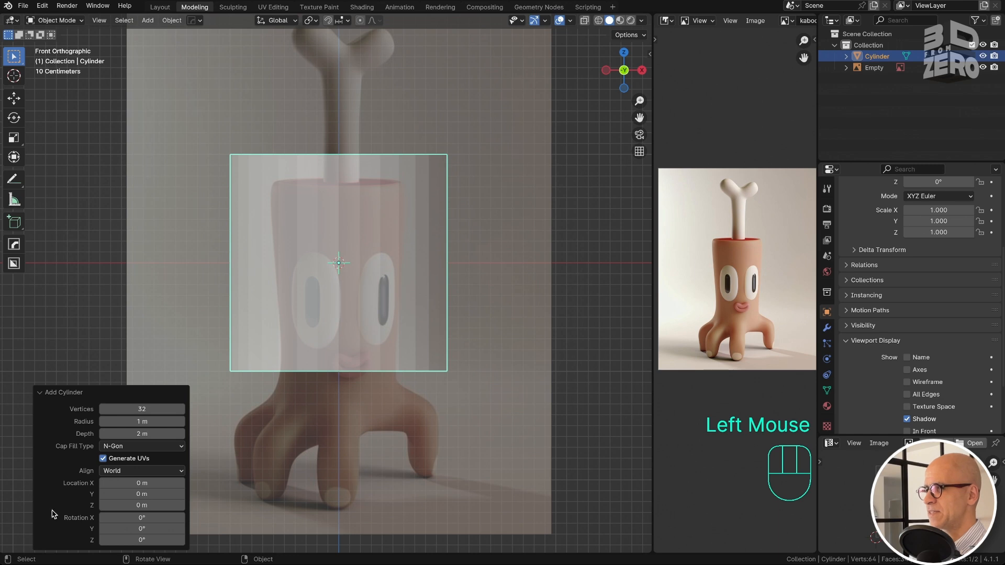
pyautogui.scroll(3, 740, 324)
pyautogui.scroll(-1, 738, 341)
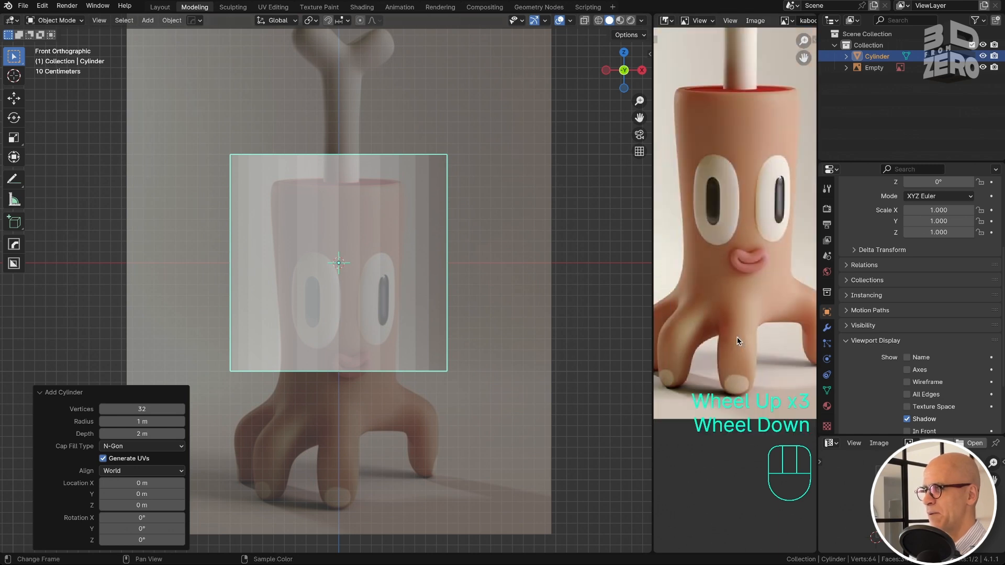
pyautogui.moveTo(718, 320); pyautogui.dragTo(742, 302, button='middle')
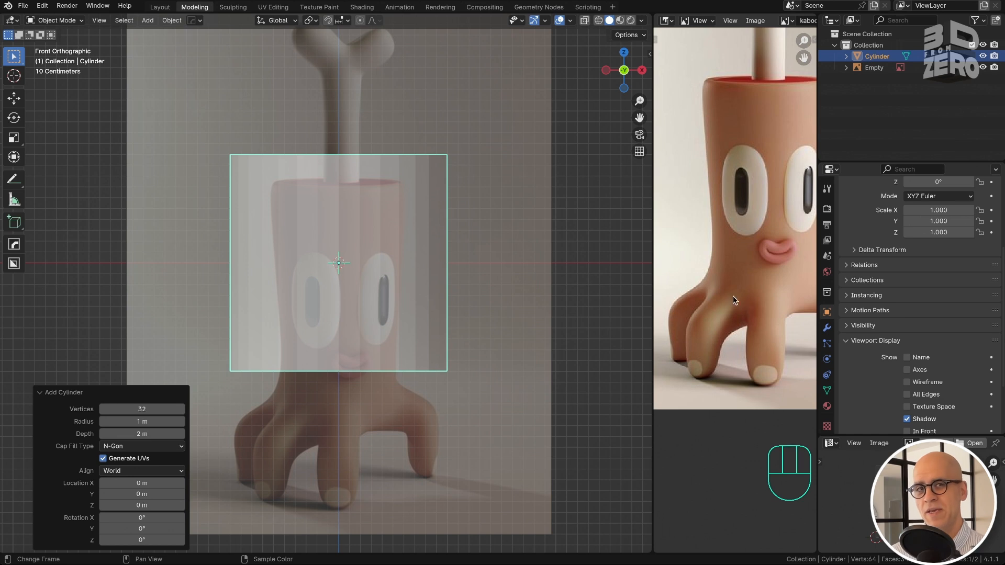
pyautogui.moveTo(344, 208); pyautogui.dragTo(335, 238, button='middle')
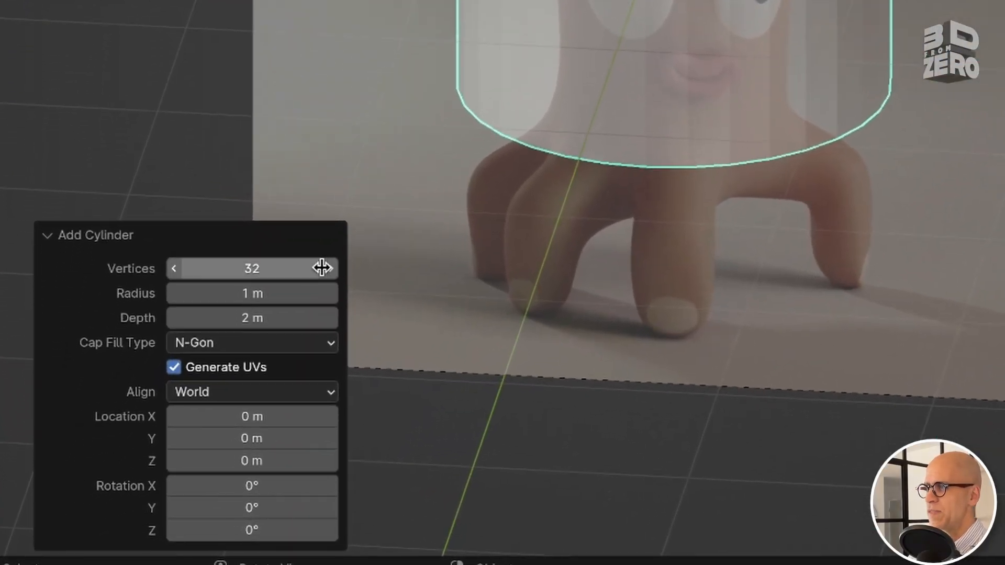
pyautogui.click(270, 295)
pyautogui.write('9')
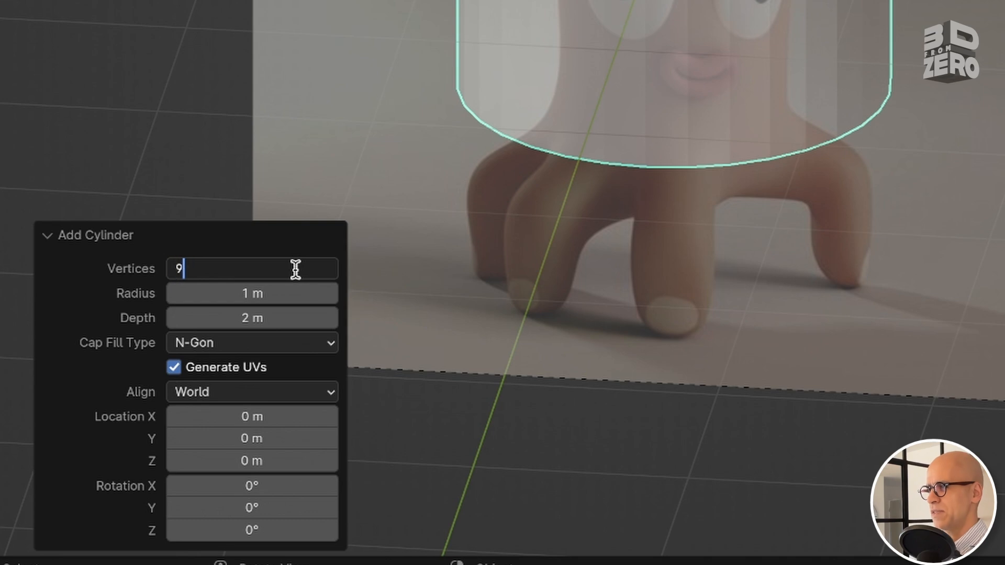
pyautogui.press('Tab')
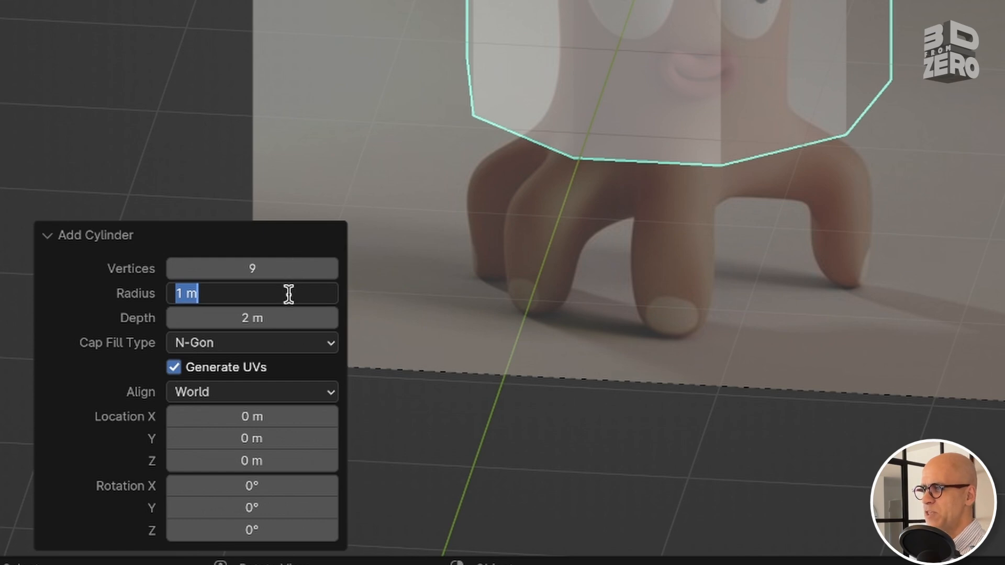
pyautogui.click(99, 304)
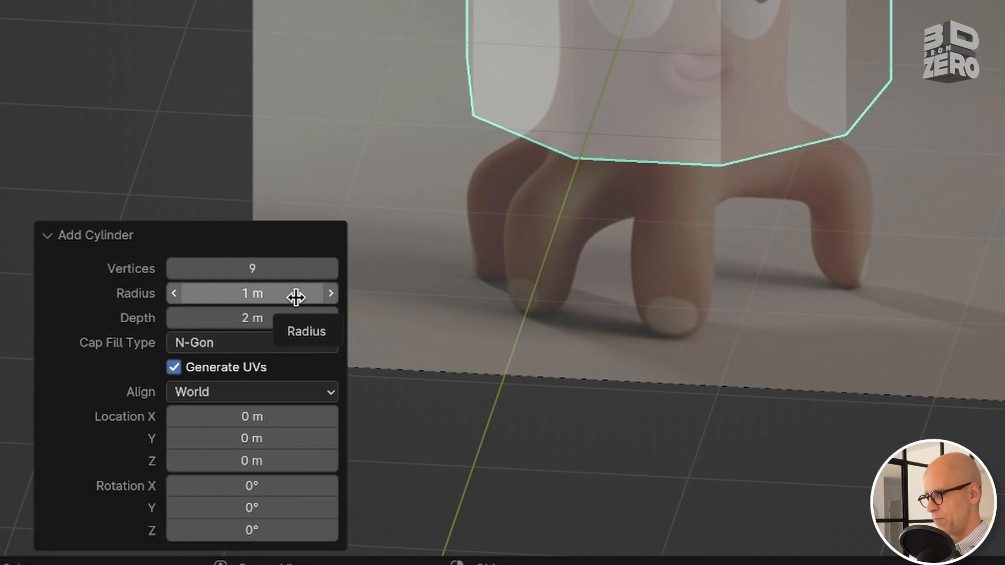
# Step: Fit the cylinder to the reference trunk with a 0.646 m radius, 2.09 m depth and Z location of -0.266 m
pyautogui.moveTo(296, 295); pyautogui.dragTo(221, 293)
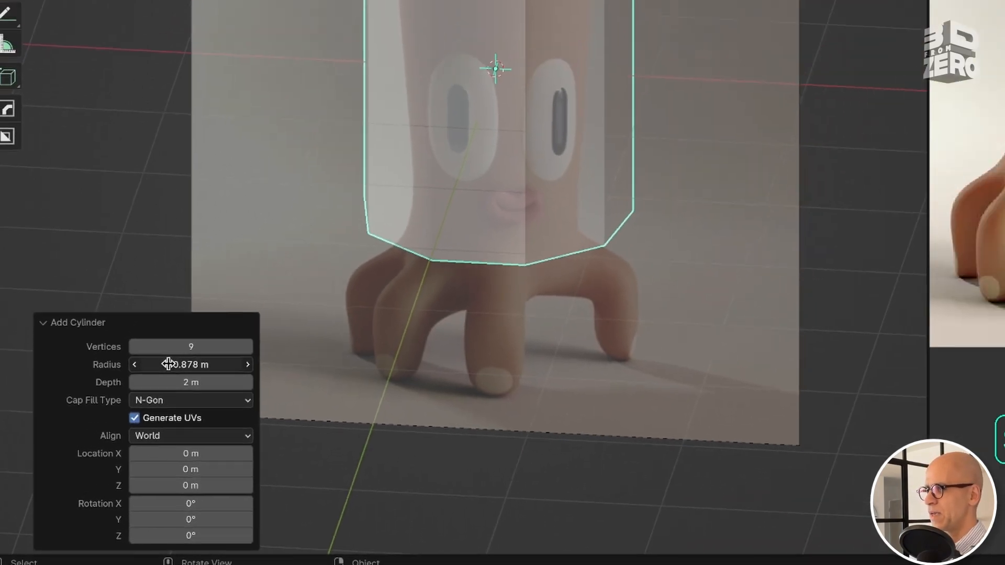
pyautogui.moveTo(168, 364); pyautogui.dragTo(125, 365)
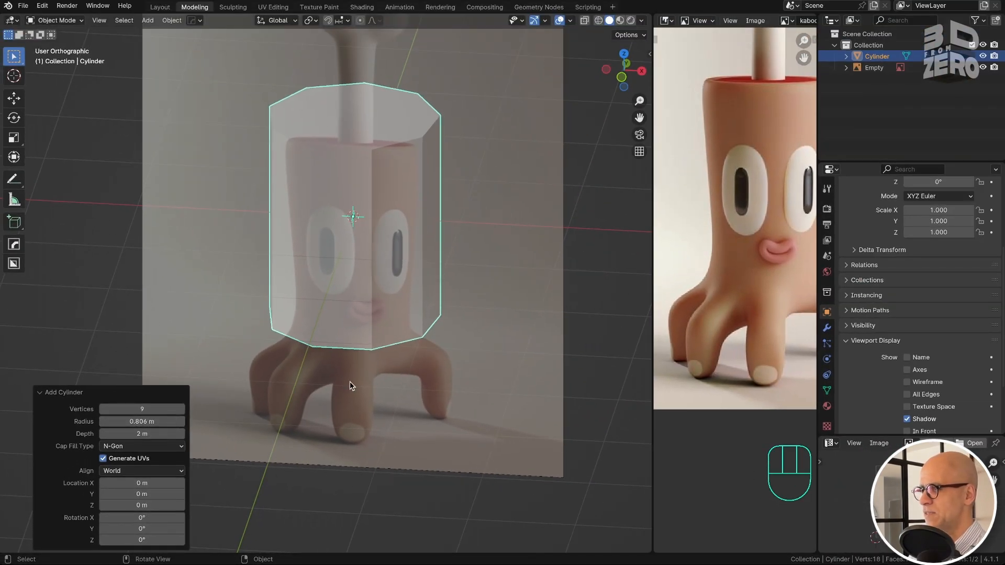
pyautogui.press('KP_1')
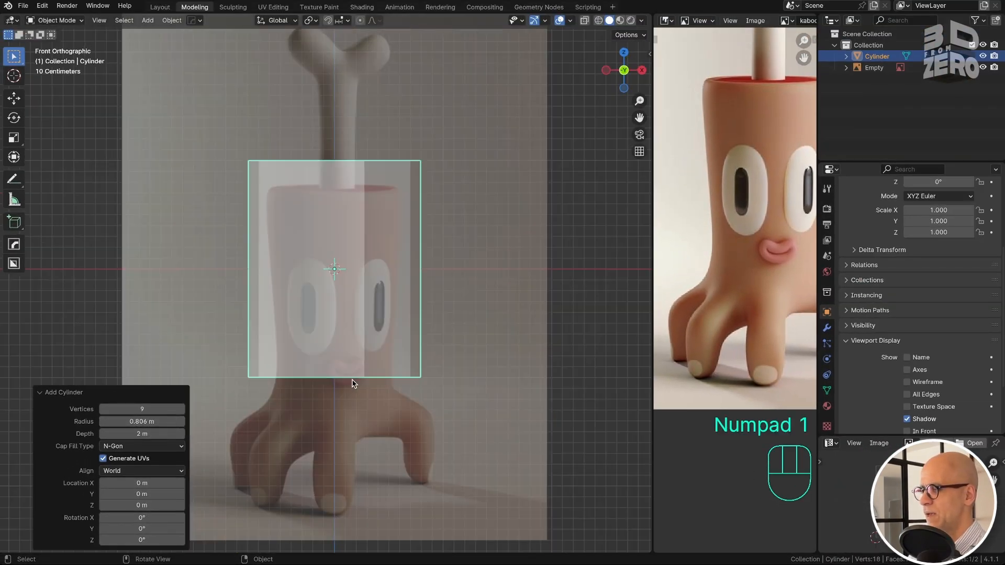
pyautogui.keyDown('shift'); pyautogui.moveTo(155, 422); pyautogui.dragTo(138, 434); pyautogui.keyUp('shift')
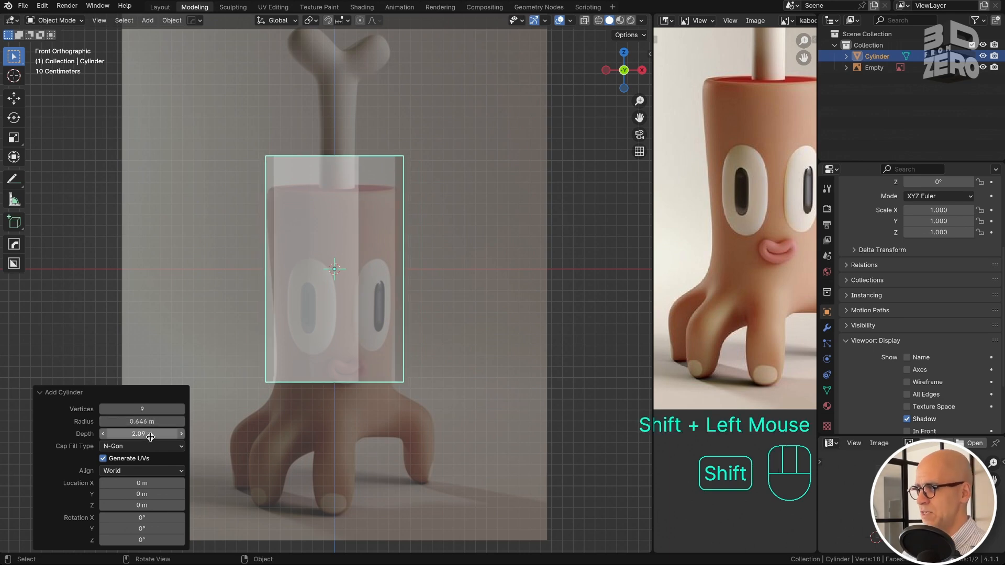
pyautogui.keyDown('shift'); pyautogui.moveTo(136, 505); pyautogui.dragTo(64, 492); pyautogui.keyUp('shift')
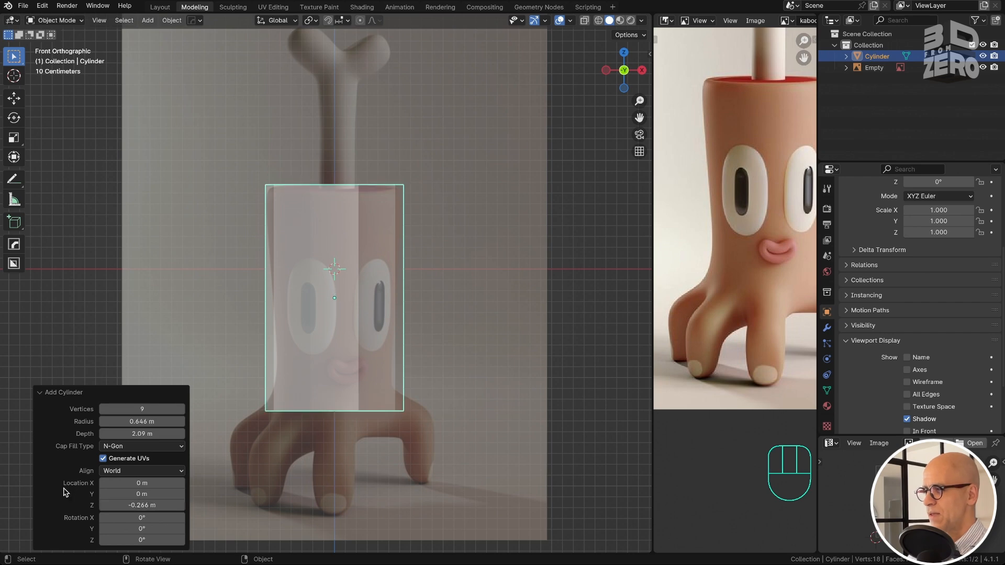
pyautogui.click(391, 457)
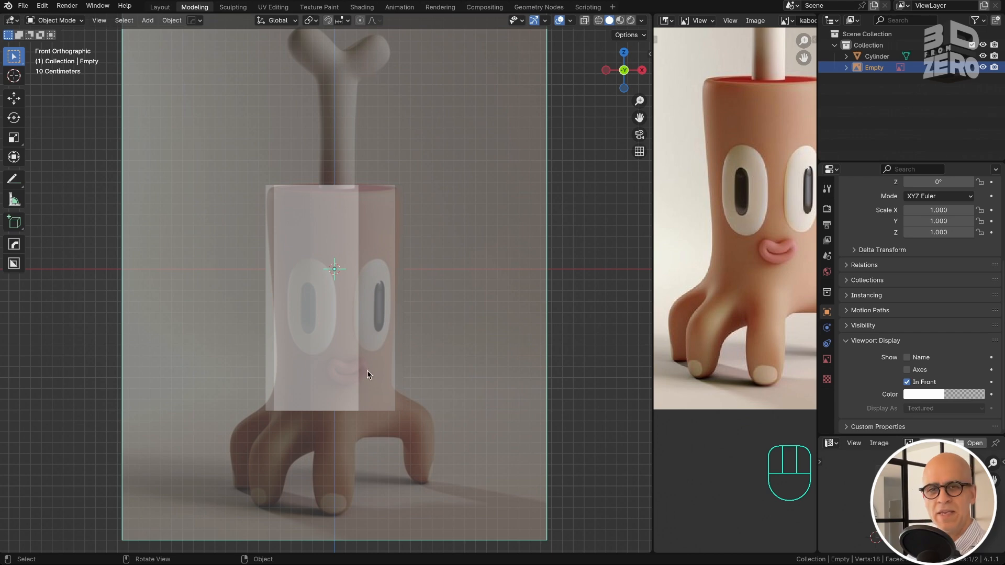
# Step: Annotate a square on the cylinder's lower front face and extend it outward and down as a boxy leg outline
pyautogui.moveTo(326, 384); pyautogui.dragTo(302, 390, button='middle')
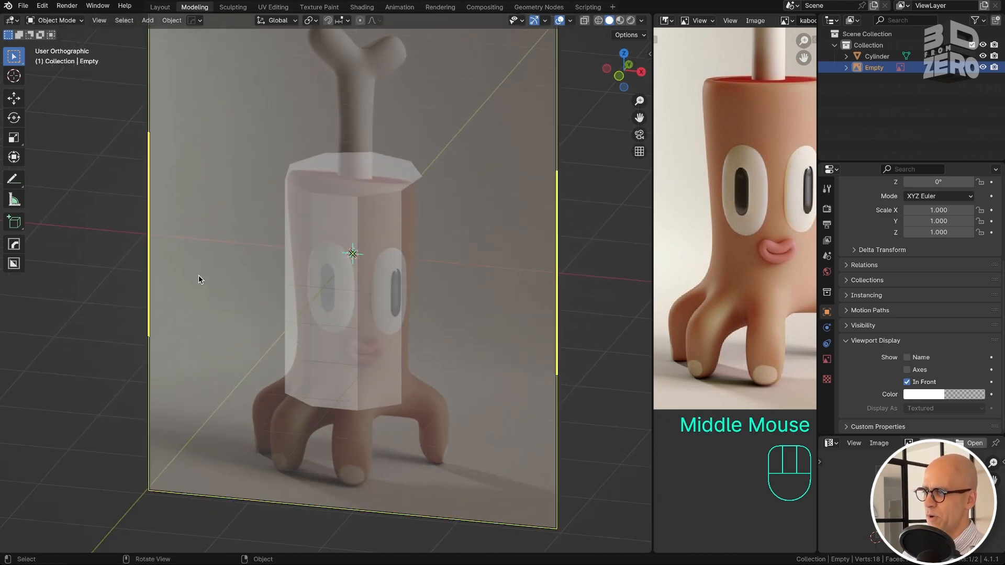
pyautogui.keyDown('ctrl'); pyautogui.moveTo(233, 335); pyautogui.dragTo(386, 227, button='middle'); pyautogui.keyUp('ctrl')
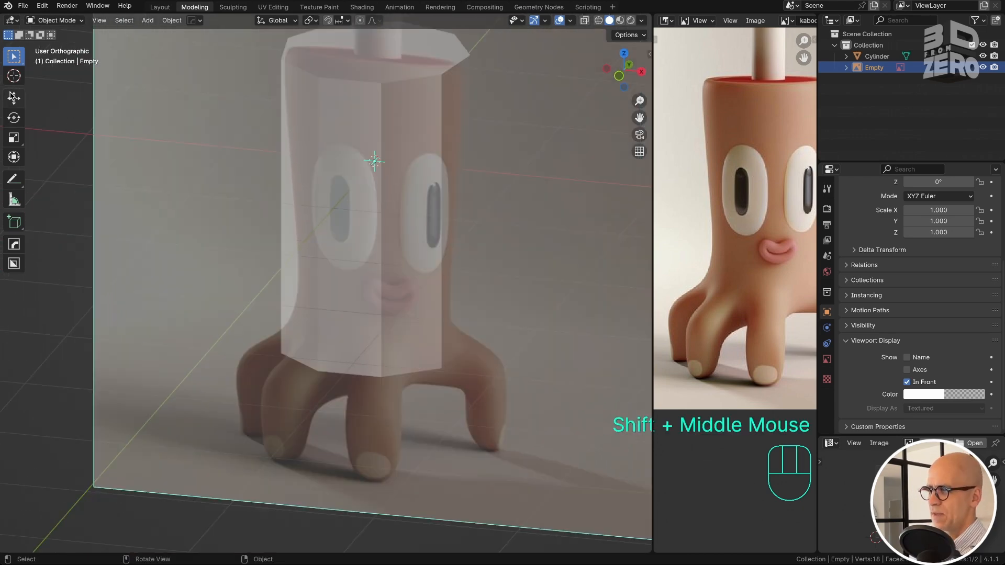
pyautogui.click(13, 180)
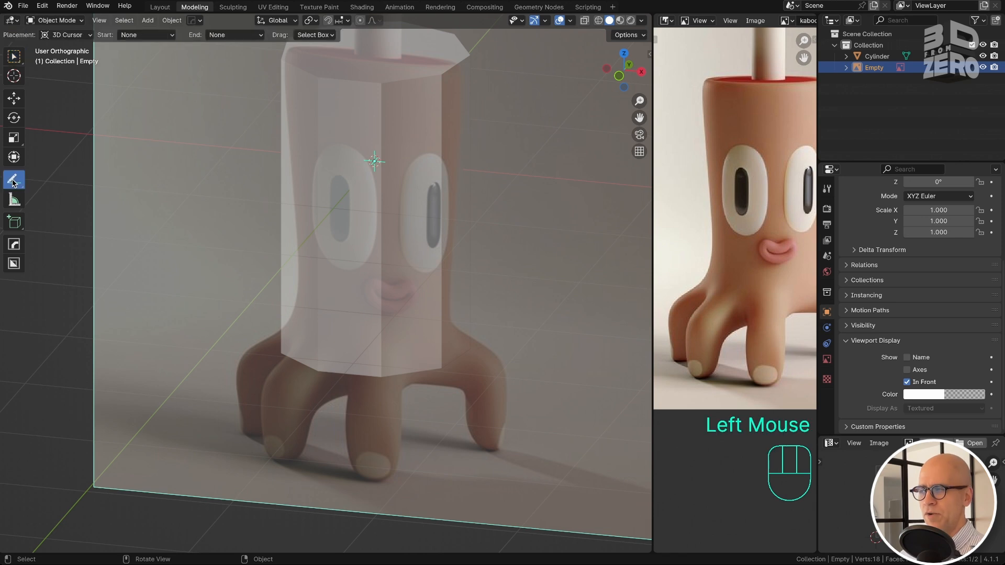
pyautogui.moveTo(319, 307)
pyautogui.mouseDown()
pyautogui.moveTo(380, 312)
pyautogui.moveTo(382, 356)
pyautogui.moveTo(380, 378)
pyautogui.moveTo(316, 372)
pyautogui.mouseUp()
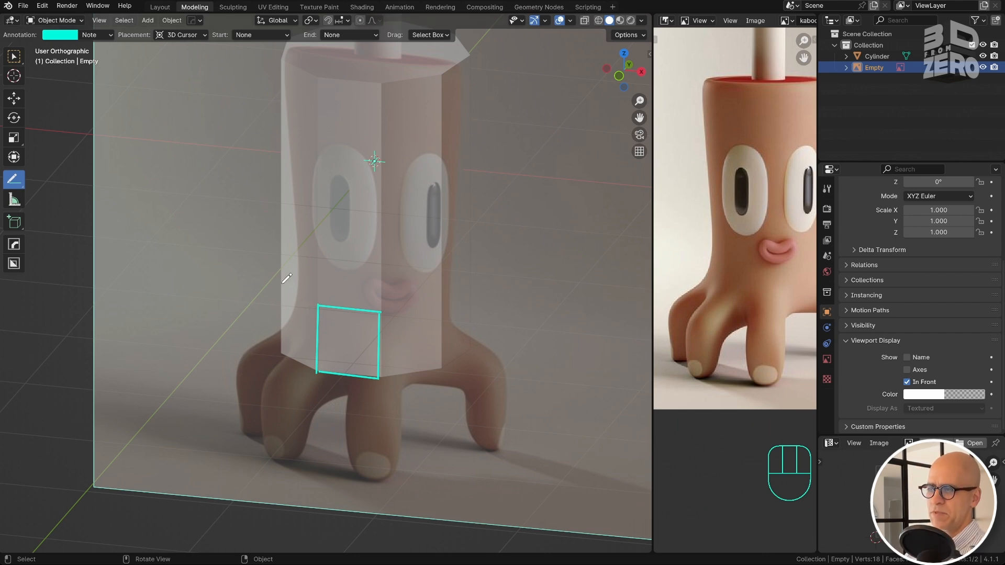
pyautogui.moveTo(319, 306); pyautogui.dragTo(235, 408)
pyautogui.click(237, 403)
pyautogui.moveTo(379, 378); pyautogui.dragTo(298, 467)
pyautogui.moveTo(373, 318)
pyautogui.mouseDown()
pyautogui.moveTo(292, 407)
pyautogui.moveTo(296, 551)
pyautogui.mouseUp()
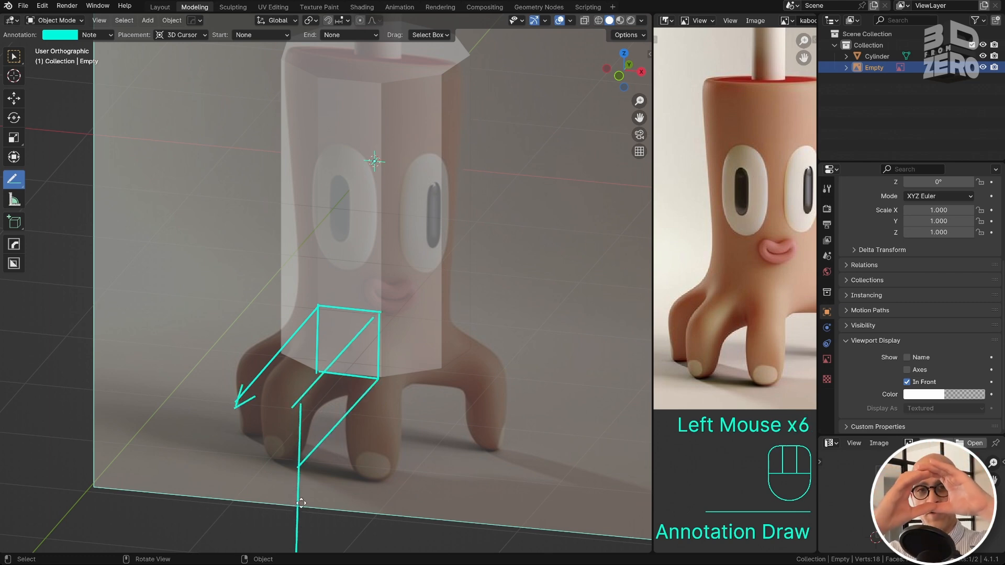
pyautogui.moveTo(334, 373)
pyautogui.mouseDown()
pyautogui.moveTo(331, 496)
pyautogui.moveTo(302, 534)
pyautogui.moveTo(225, 511)
pyautogui.mouseUp()
pyautogui.moveTo(242, 403)
pyautogui.mouseDown()
pyautogui.moveTo(243, 525)
pyautogui.moveTo(244, 399)
pyautogui.moveTo(292, 412)
pyautogui.mouseUp()
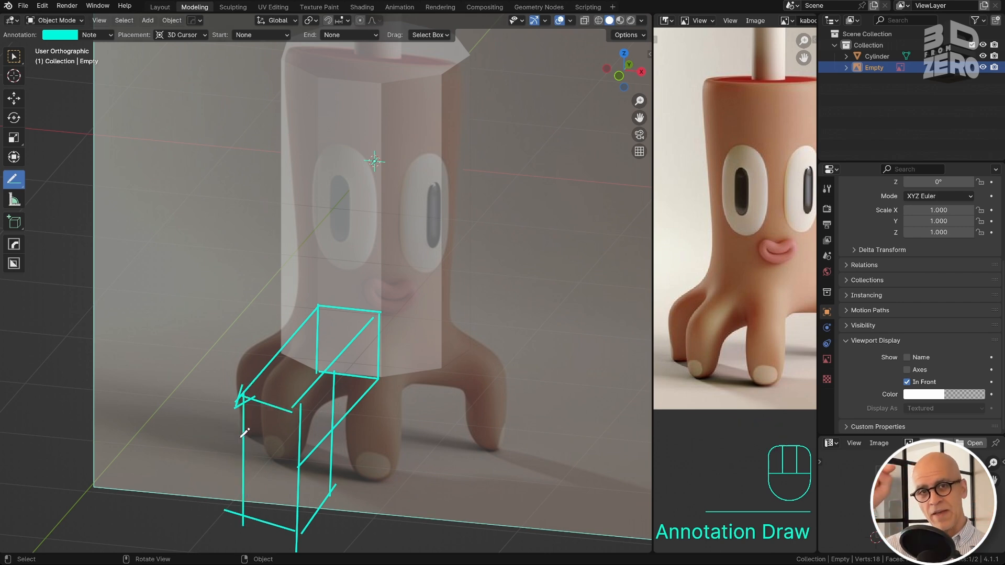
# Step: Erase all the annotation strokes of the leg outline
pyautogui.moveTo(14, 179); pyautogui.dragTo(74, 183)
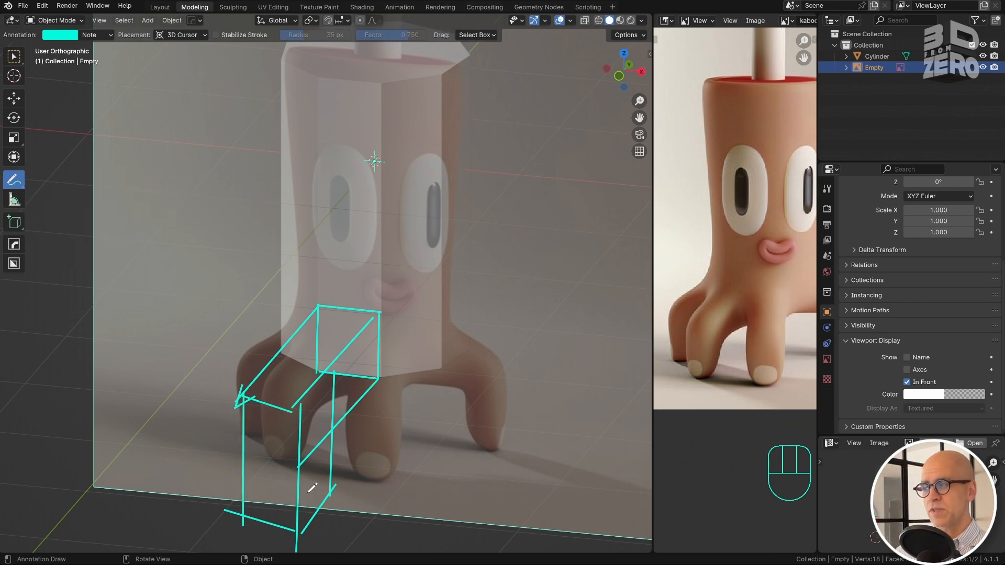
pyautogui.moveTo(329, 484)
pyautogui.mouseDown()
pyautogui.moveTo(260, 492)
pyautogui.moveTo(327, 488)
pyautogui.mouseUp()
pyautogui.moveTo(373, 318)
pyautogui.mouseDown()
pyautogui.moveTo(344, 309)
pyautogui.moveTo(374, 356)
pyautogui.moveTo(378, 320)
pyautogui.mouseUp()
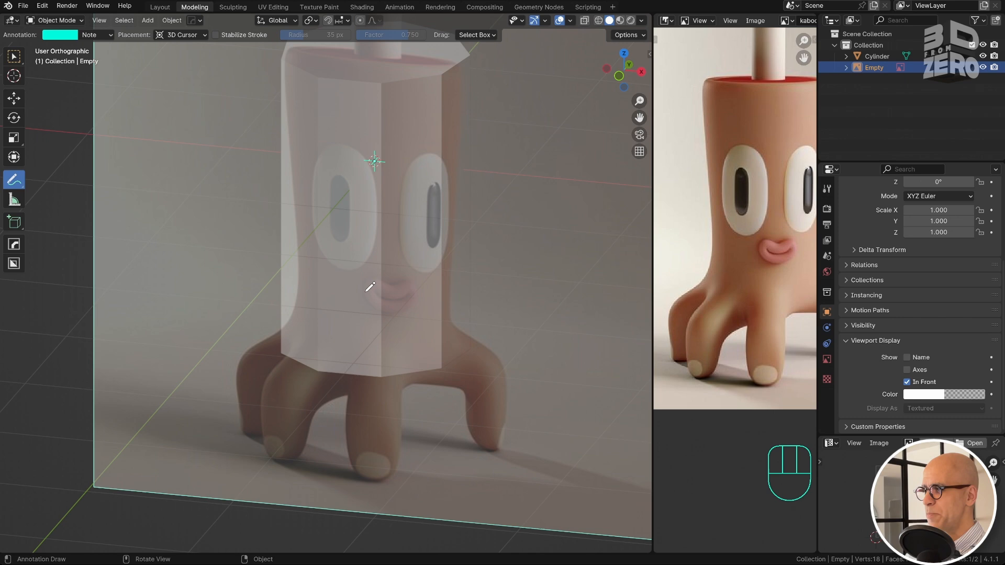
# Step: Enter Edit Mode on the cylinder with face selection active, seen from the front
pyautogui.press('KP_1')
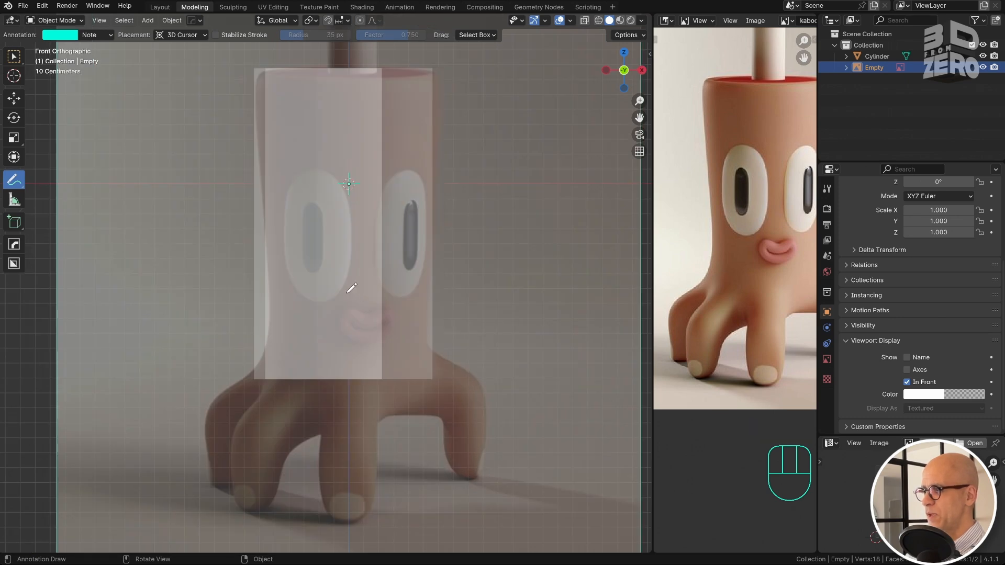
pyautogui.click(13, 56)
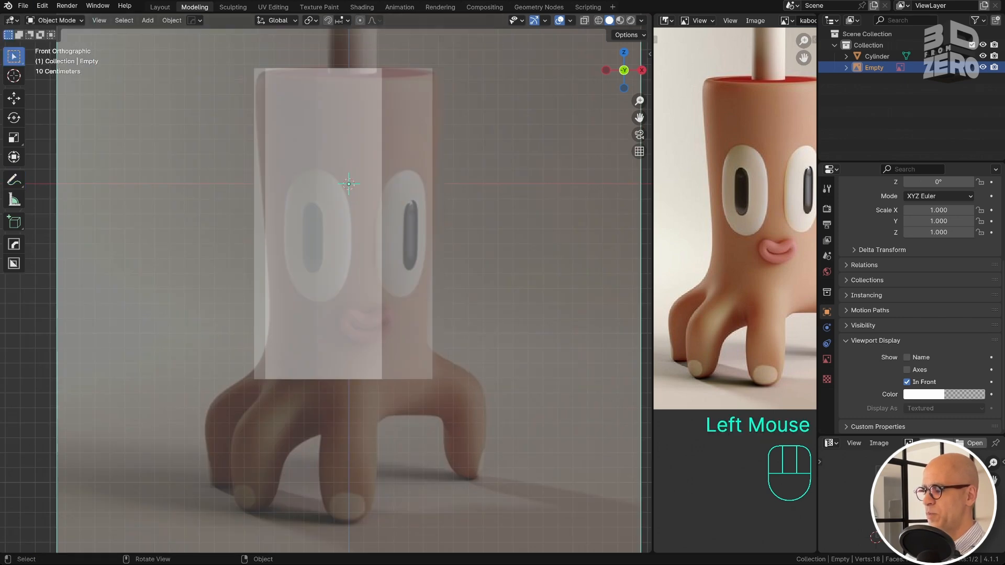
pyautogui.press('Tab')
pyautogui.click(330, 334)
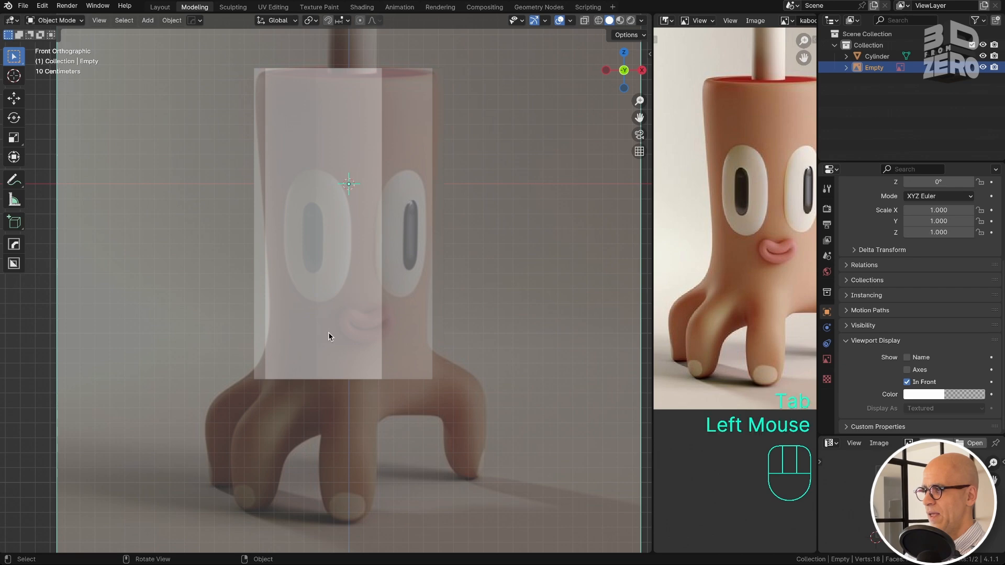
pyautogui.press('Tab')
pyautogui.click(402, 325)
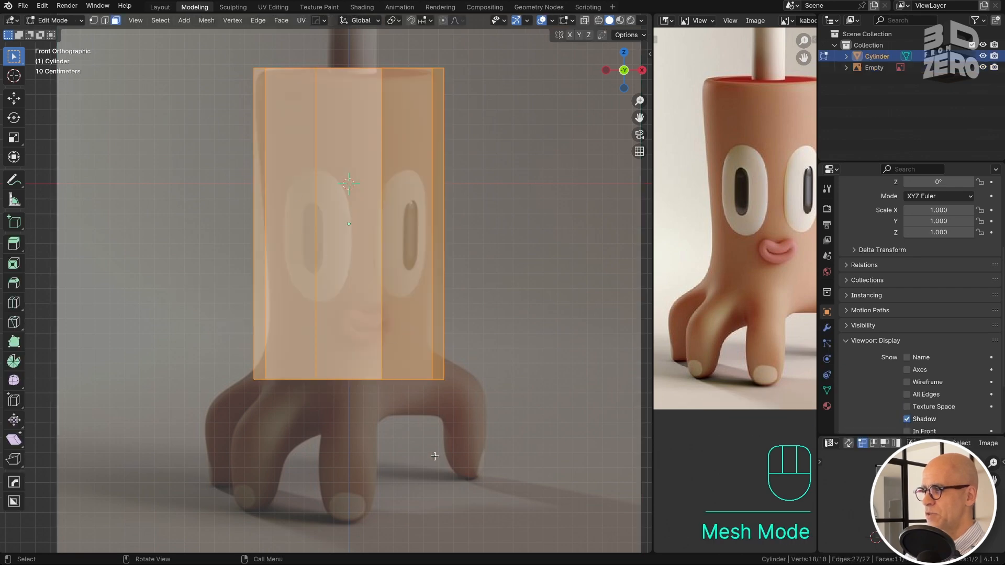
pyautogui.keyDown('ctrl'); pyautogui.moveTo(438, 460); pyautogui.dragTo(342, 415, button='middle'); pyautogui.keyUp('ctrl')
pyautogui.click(374, 412)
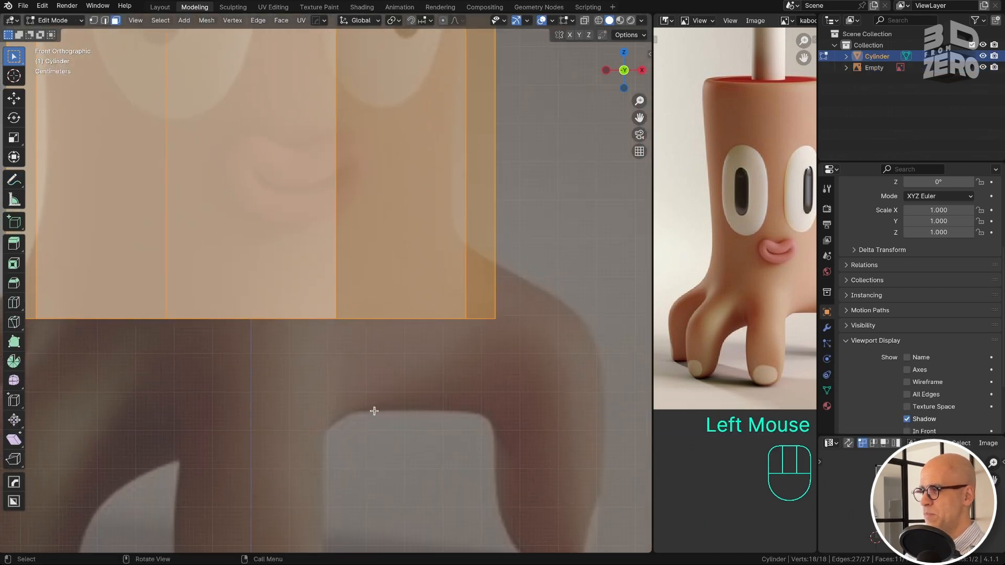
pyautogui.click(14, 179)
pyautogui.moveTo(335, 412)
pyautogui.mouseDown()
pyautogui.moveTo(496, 415)
pyautogui.moveTo(274, 410)
pyautogui.mouseUp()
pyautogui.keyDown('ctrl'); pyautogui.moveTo(274, 410); pyautogui.dragTo(150, 368, button='middle'); pyautogui.keyUp('ctrl')
# Step: Cycle the cylinder through Object Mode, edge selection and face selection
pyautogui.press('Tab')
pyautogui.press('Tab')
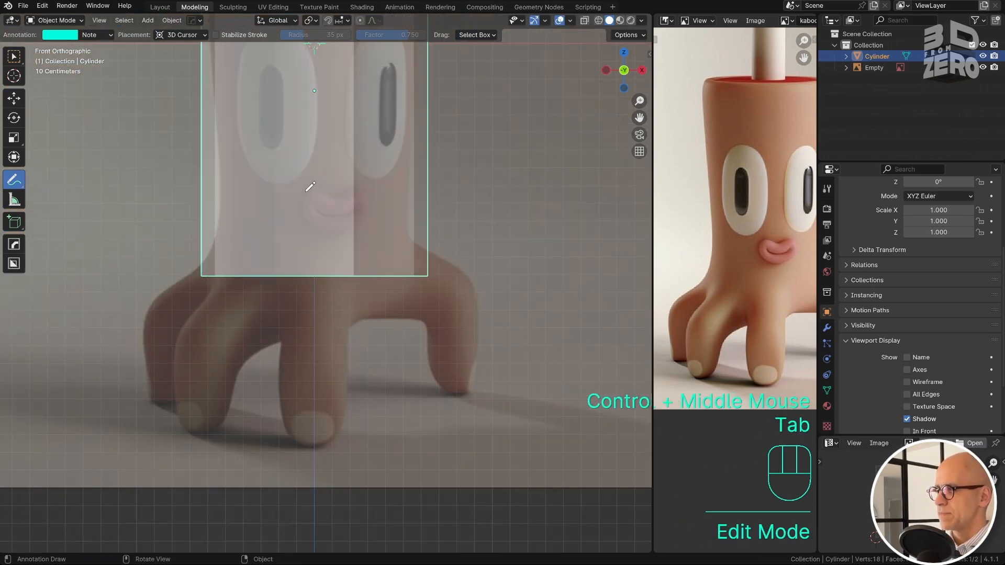
pyautogui.press('Tab')
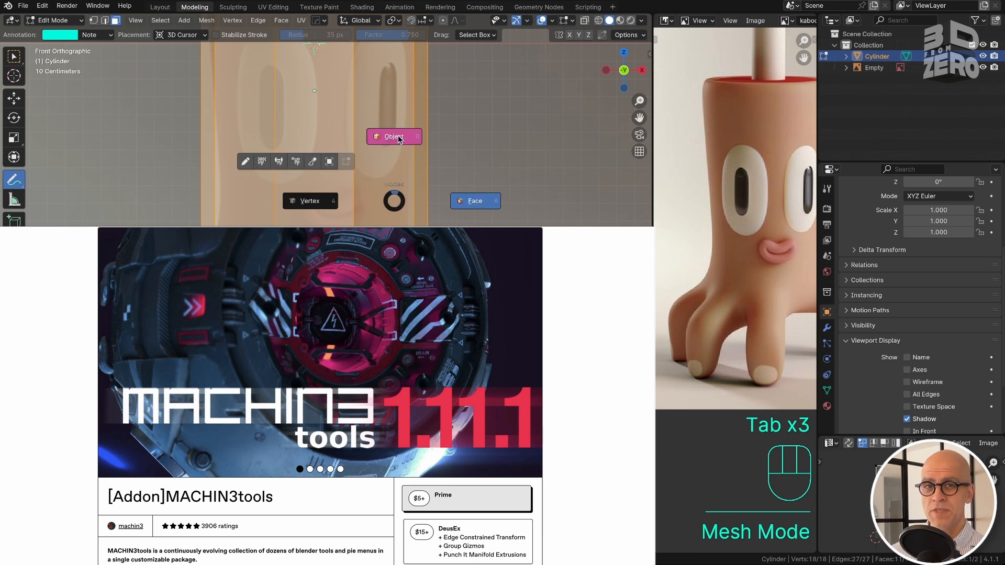
pyautogui.press('Tab')
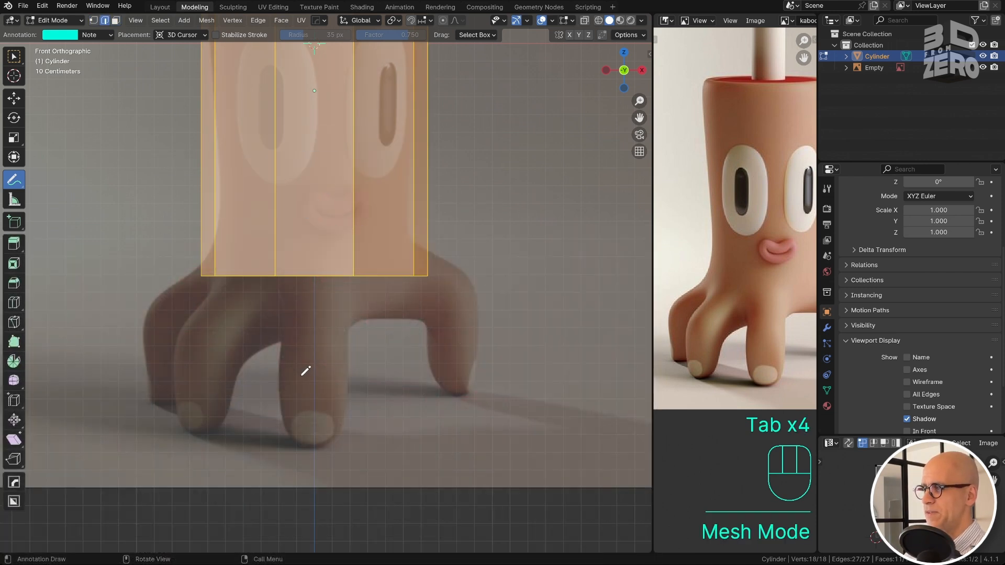
pyautogui.press('Tab')
pyautogui.click(381, 377)
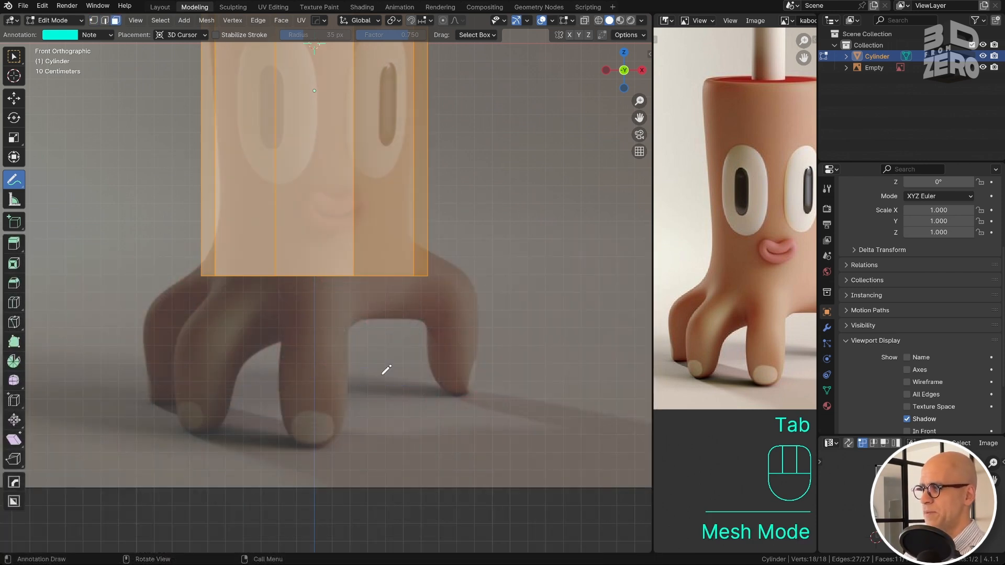
# Step: Cycle the cylinder's selection mode through vertex, edge and face, ending on face selection
pyautogui.moveTo(330, 295); pyautogui.dragTo(317, 314, button='middle')
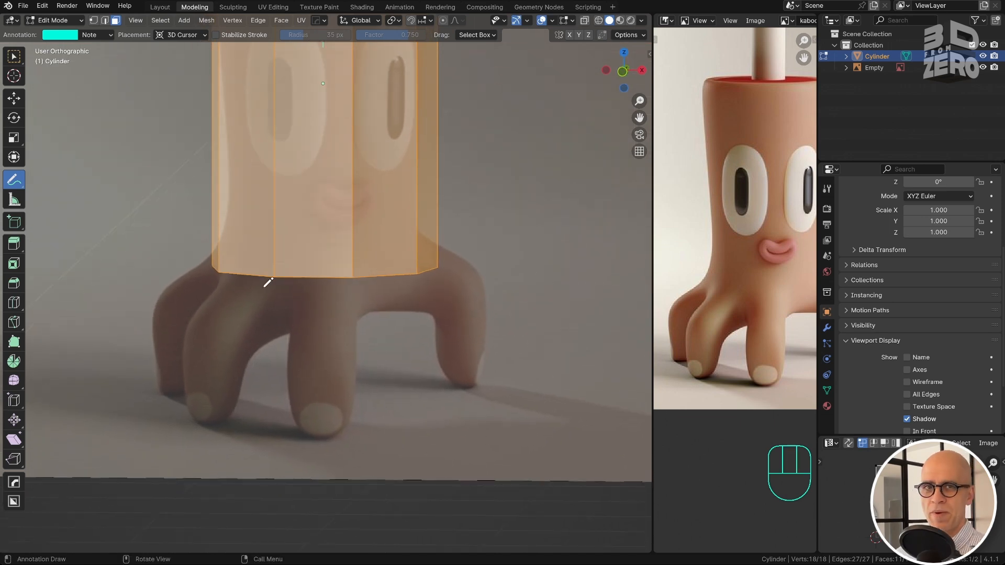
pyautogui.press('Tab')
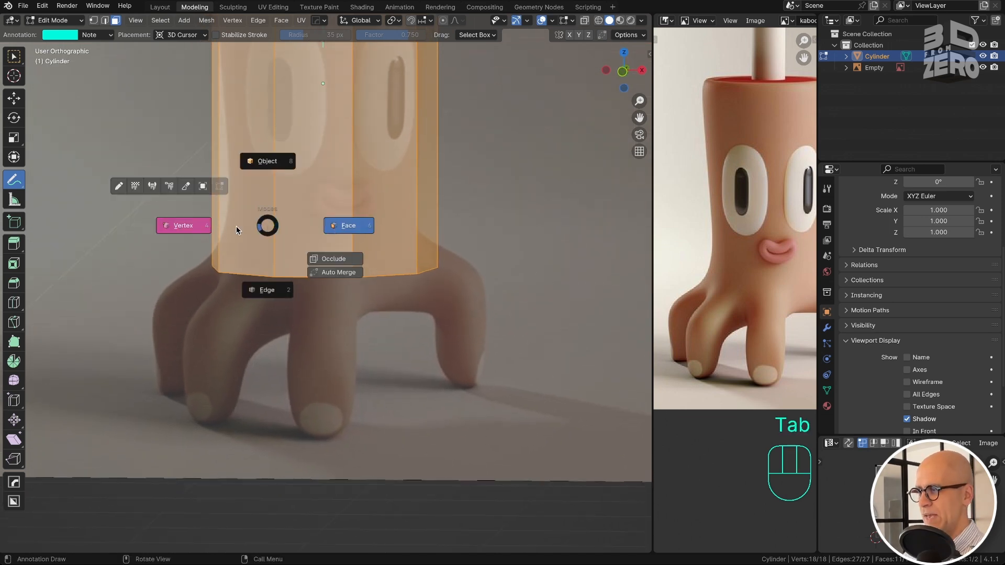
pyautogui.click(208, 226)
pyautogui.press('Tab')
pyautogui.click(202, 299)
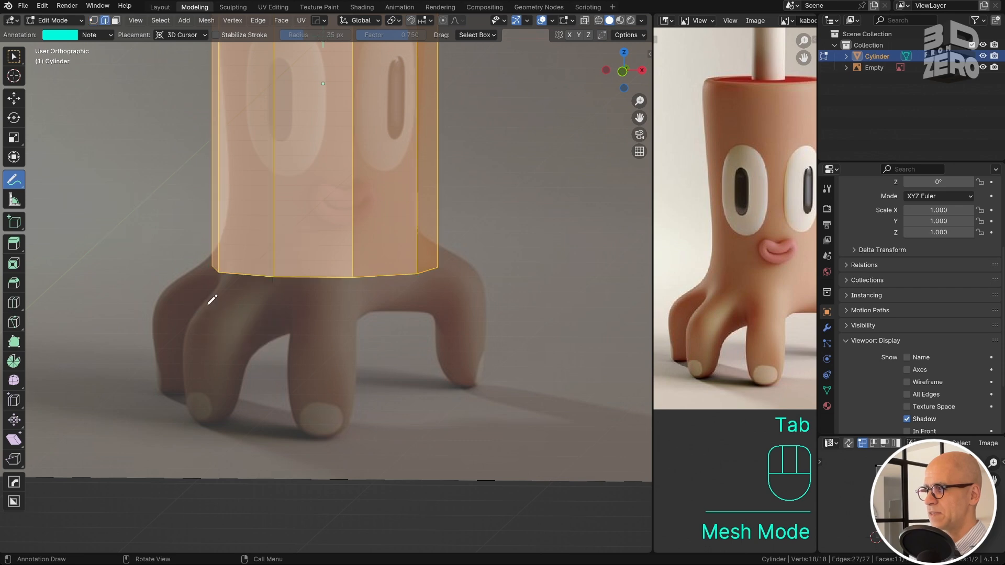
pyautogui.press('Tab')
pyautogui.click(293, 296)
pyautogui.moveTo(277, 259); pyautogui.dragTo(113, 34)
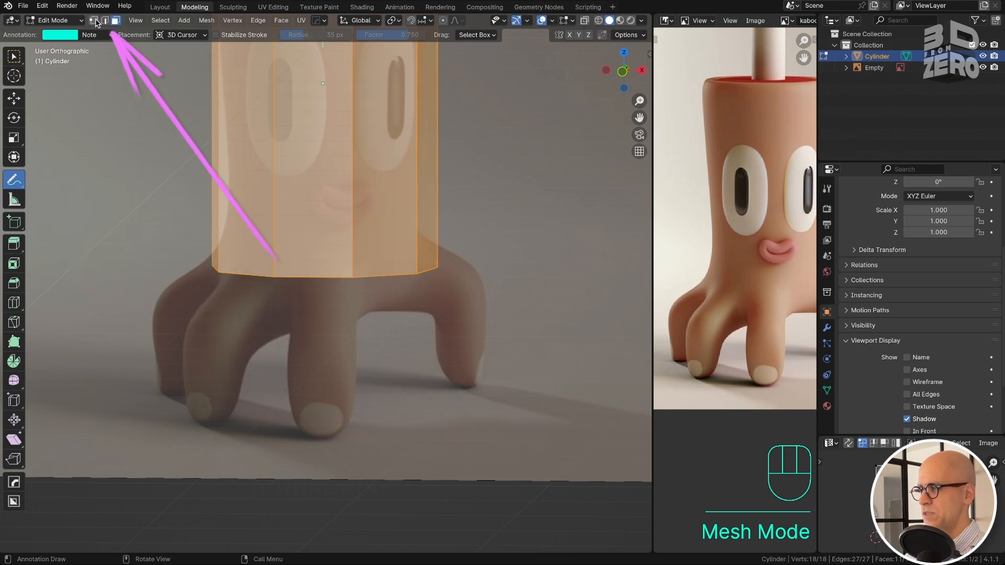
pyautogui.click(94, 20)
pyautogui.click(105, 20)
pyautogui.click(116, 20)
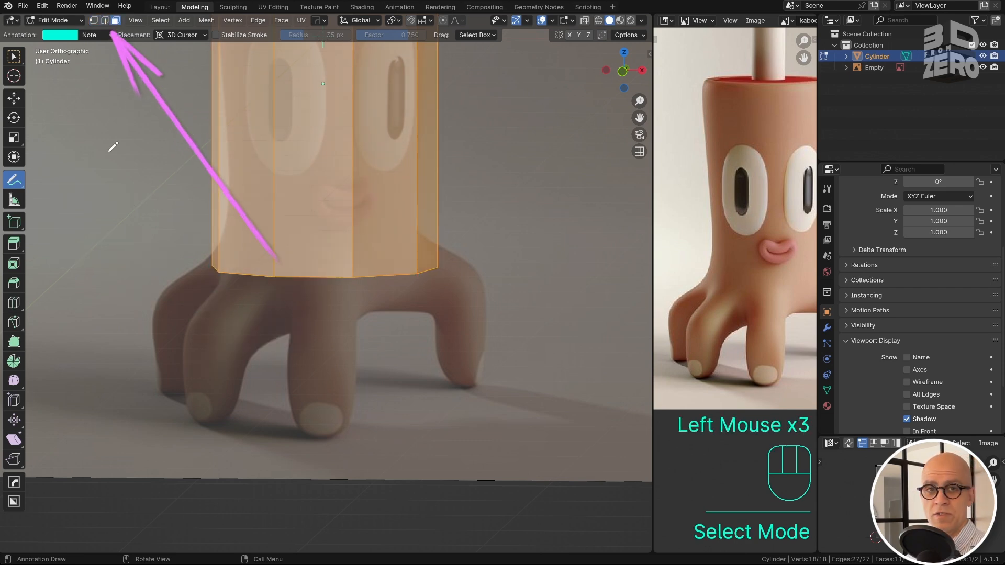
# Step: Select the cylinder's bottom face and move it about 0.12 m down along Z in front view
pyautogui.moveTo(288, 237); pyautogui.dragTo(276, 253, button='middle')
pyautogui.press('w')
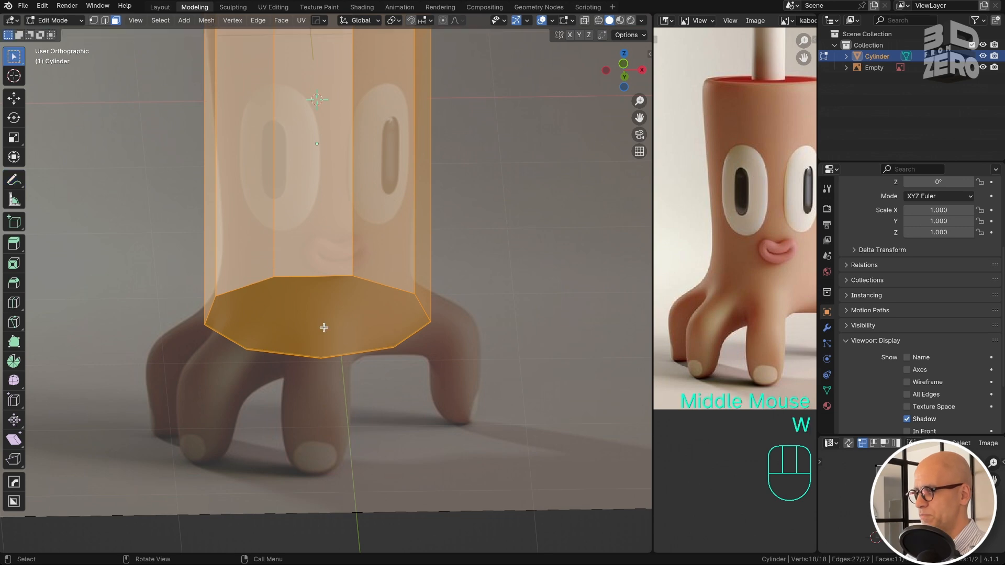
pyautogui.click(320, 332)
pyautogui.press('KP_1')
pyautogui.press('g')
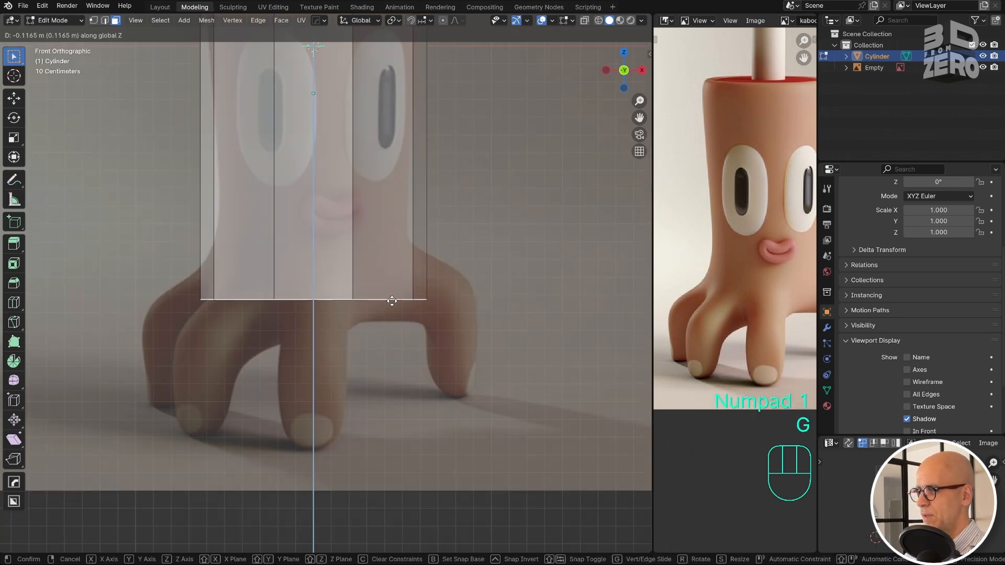
pyautogui.keyDown('shift'); pyautogui.click(248, 519); pyautogui.keyUp('shift')
# Step: Scale the bottom face to about 0.8 so the body tapers downward
pyautogui.keyDown('ctrl'); pyautogui.moveTo(399, 257); pyautogui.dragTo(366, 170, button='middle'); pyautogui.keyUp('ctrl')
pyautogui.keyDown('shift'); pyautogui.moveTo(366, 170); pyautogui.dragTo(368, 206, button='middle'); pyautogui.keyUp('shift')
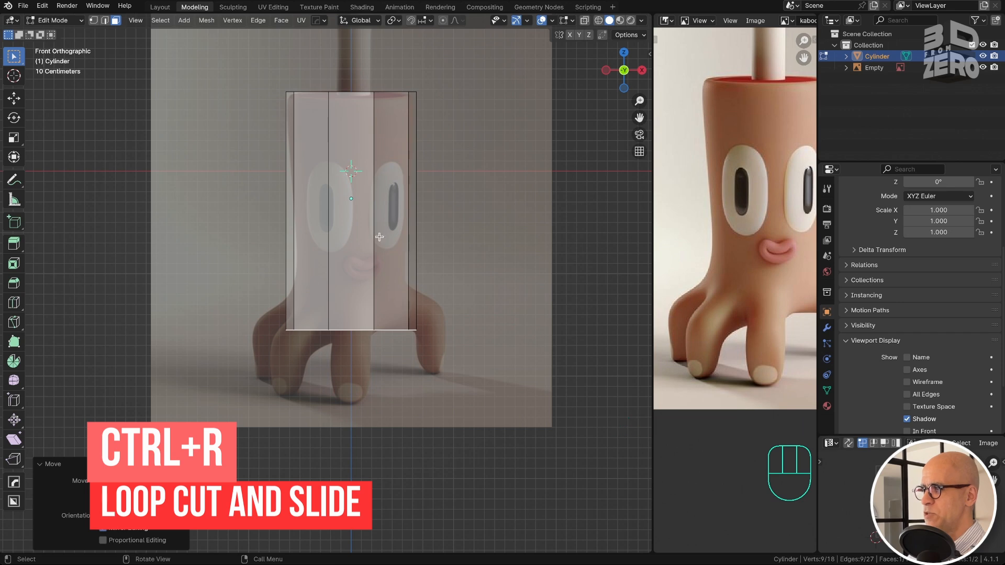
pyautogui.press('s')
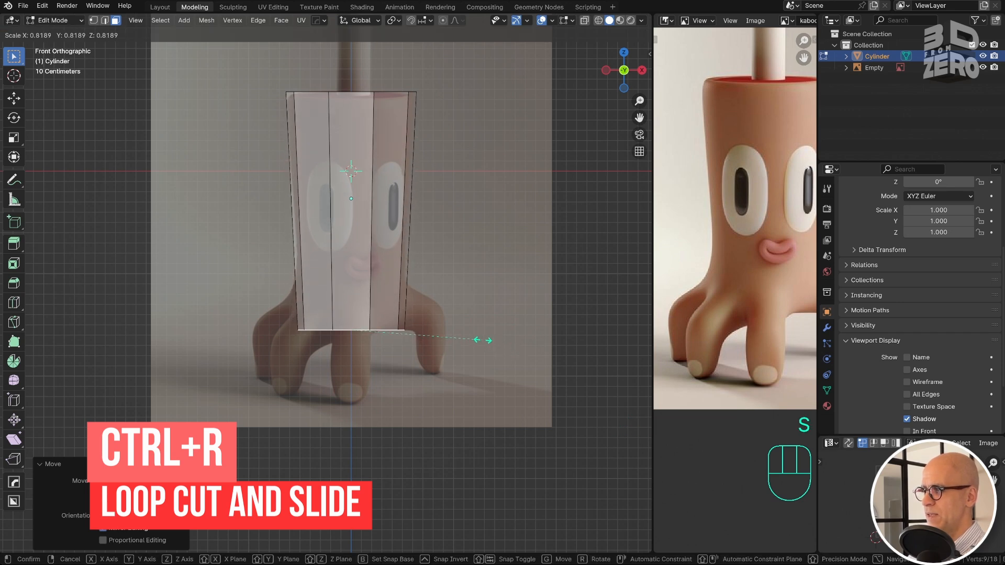
pyautogui.click(478, 340)
# Step: Add one horizontal loop cut around the body and slide it down to just below the mouth, with an edge slide factor of about 0.66
pyautogui.hotkey('ctrl', 'r')
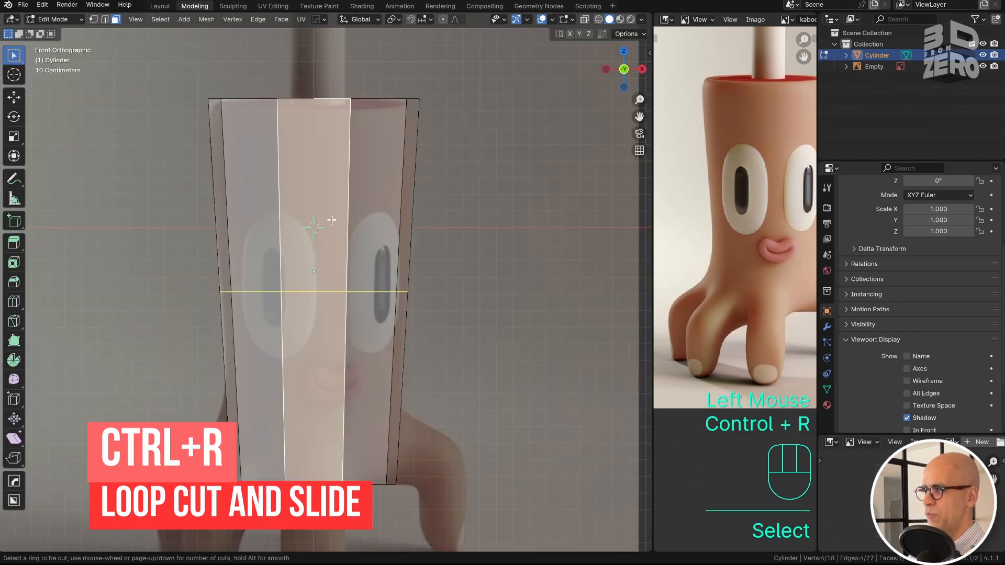
pyautogui.click(348, 246)
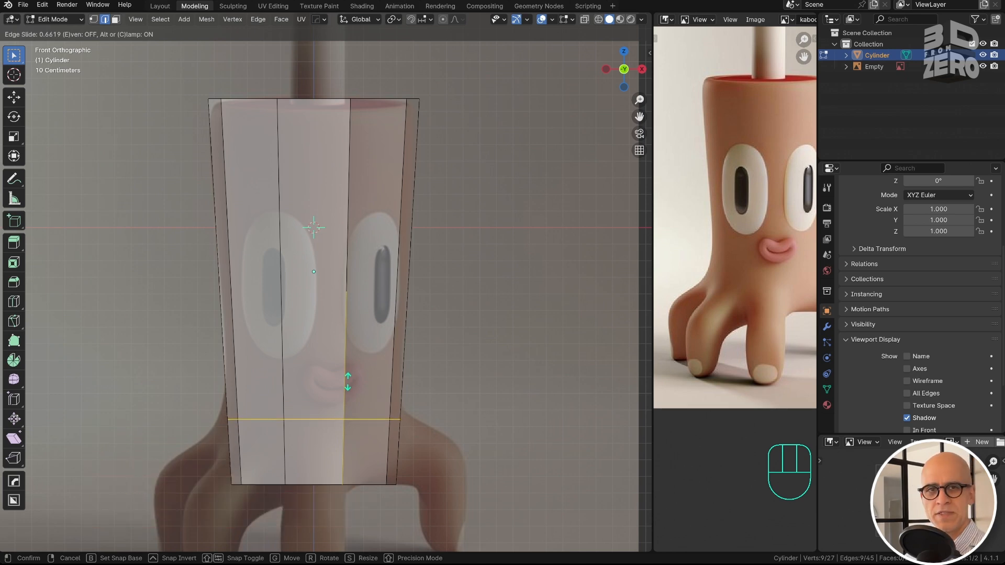
pyautogui.click(347, 381)
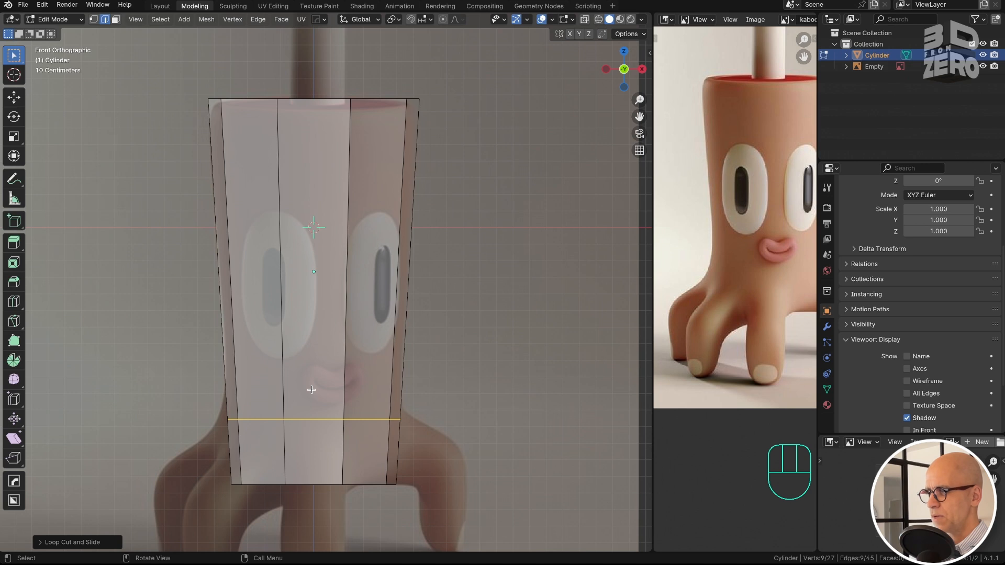
# Step: In face selection, select four faces of the lower band for the legs: three adjacent ones from the front around one side, and one beyond a one-face gap
pyautogui.hotkey('ctrl', 'Tab')
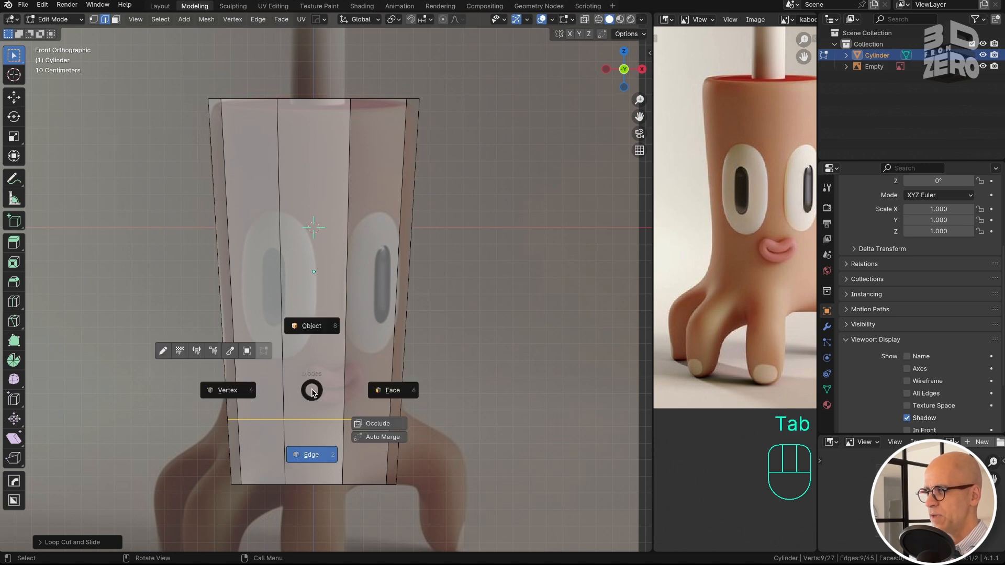
pyautogui.click(393, 389)
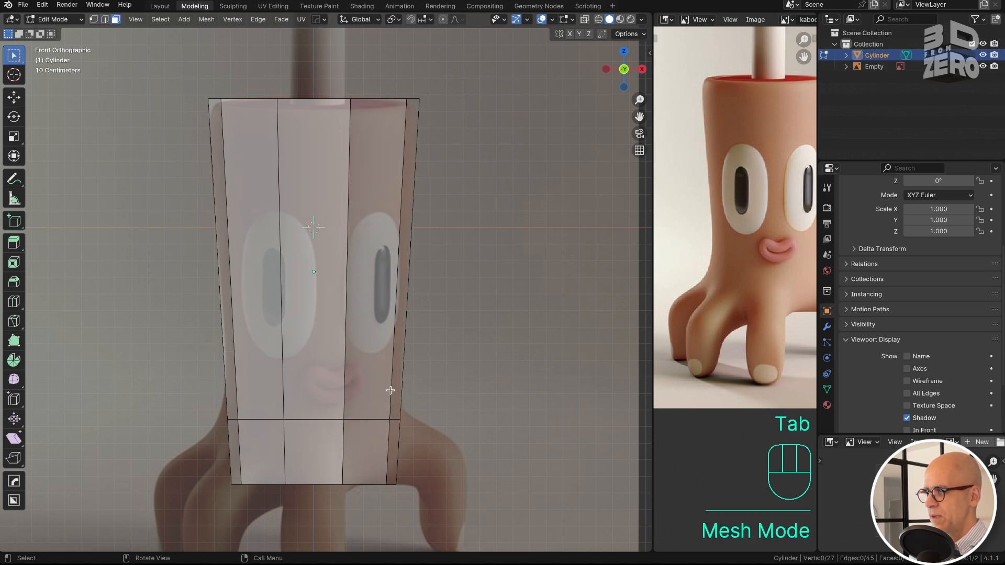
pyautogui.click(316, 446)
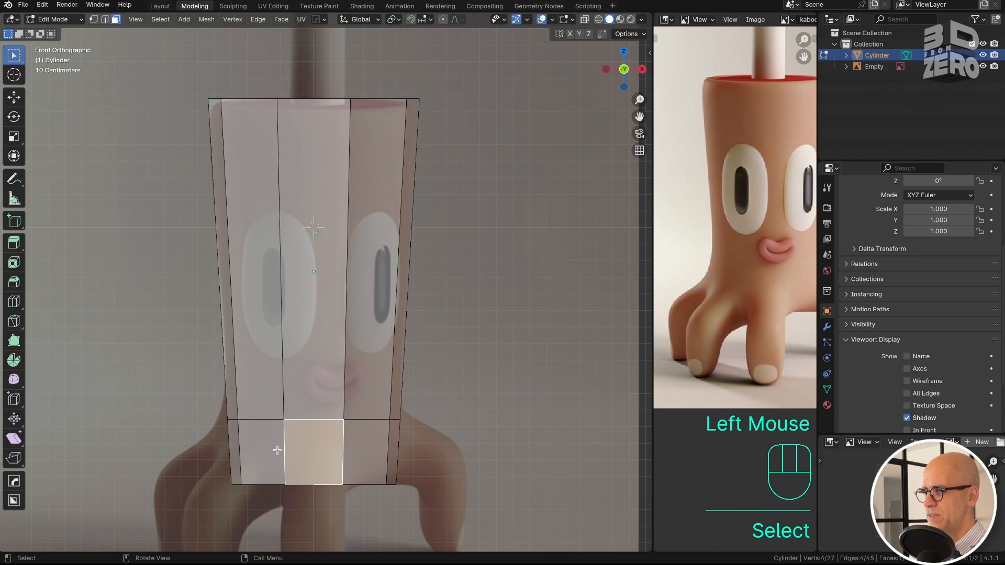
pyautogui.moveTo(277, 450); pyautogui.dragTo(309, 465, button='middle')
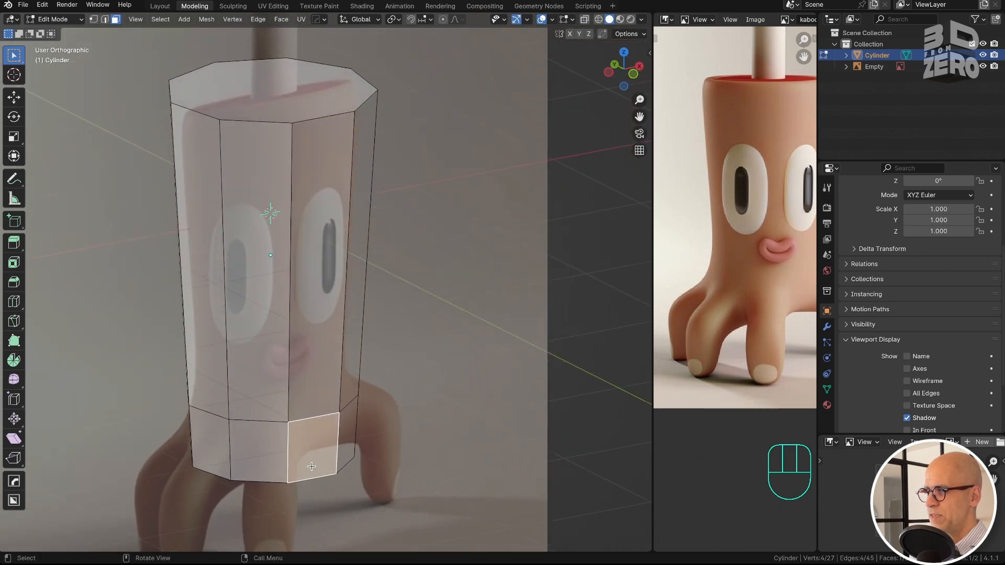
pyautogui.keyDown('shift'); pyautogui.click(252, 454); pyautogui.keyUp('shift')
pyautogui.keyDown('shift'); pyautogui.click(209, 445); pyautogui.keyUp('shift')
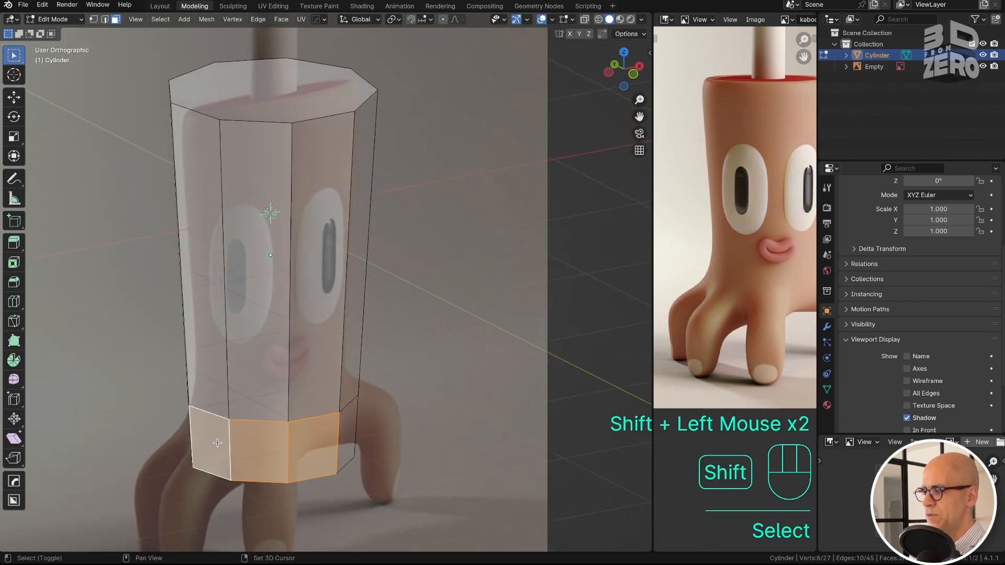
pyautogui.moveTo(346, 437); pyautogui.dragTo(336, 319, button='middle')
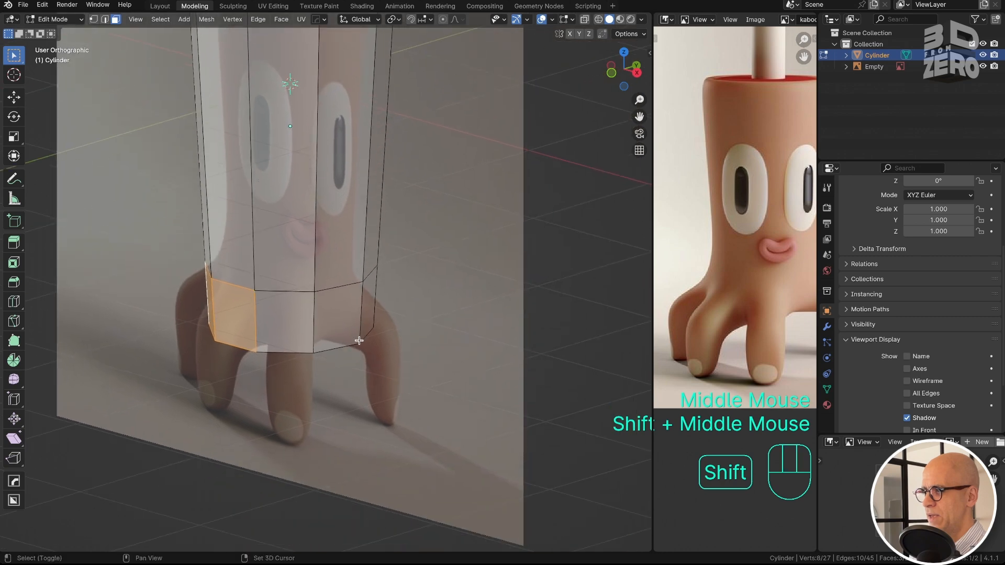
pyautogui.keyDown('shift'); pyautogui.click(337, 322); pyautogui.keyUp('shift')
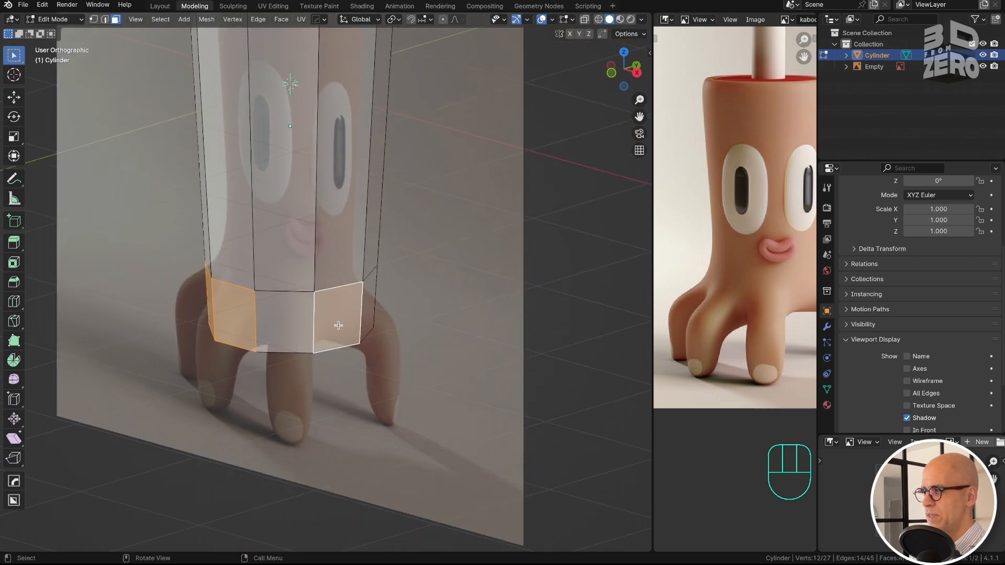
pyautogui.press('KP_1')
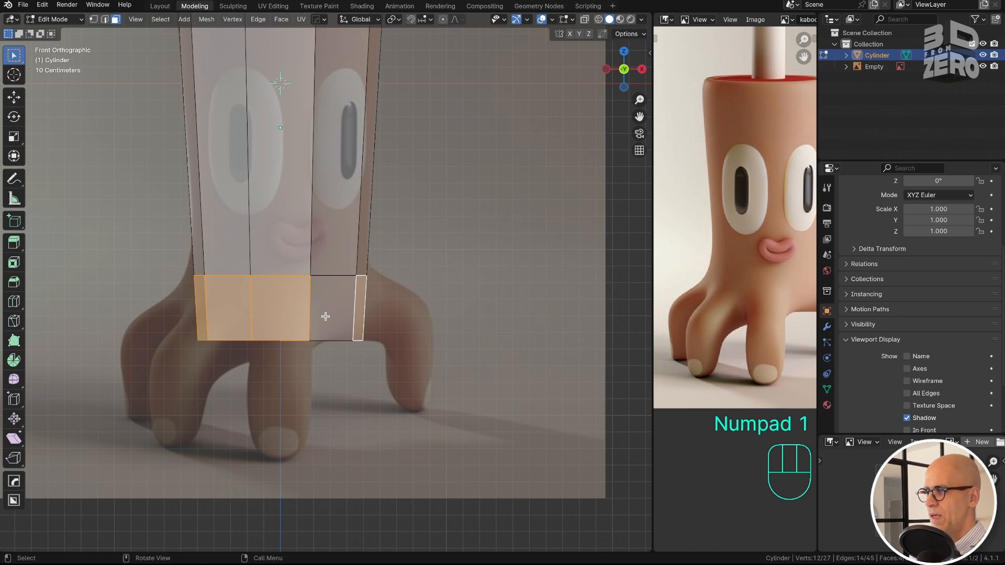
# Step: Try Extrude Individual Faces outward on the four selected leg faces, and undo the extrusion
pyautogui.hotkey('alt', 'e')
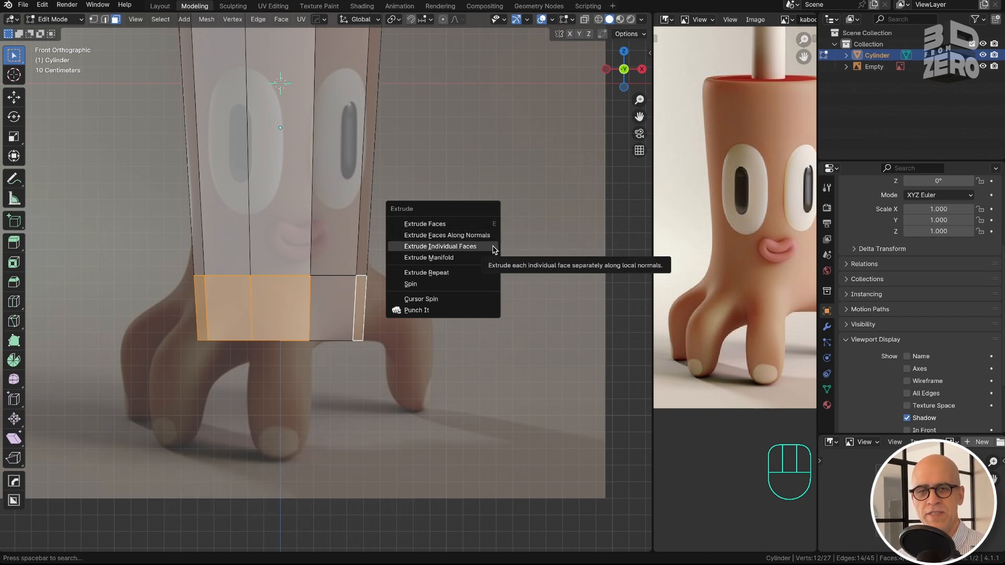
pyautogui.click(494, 246)
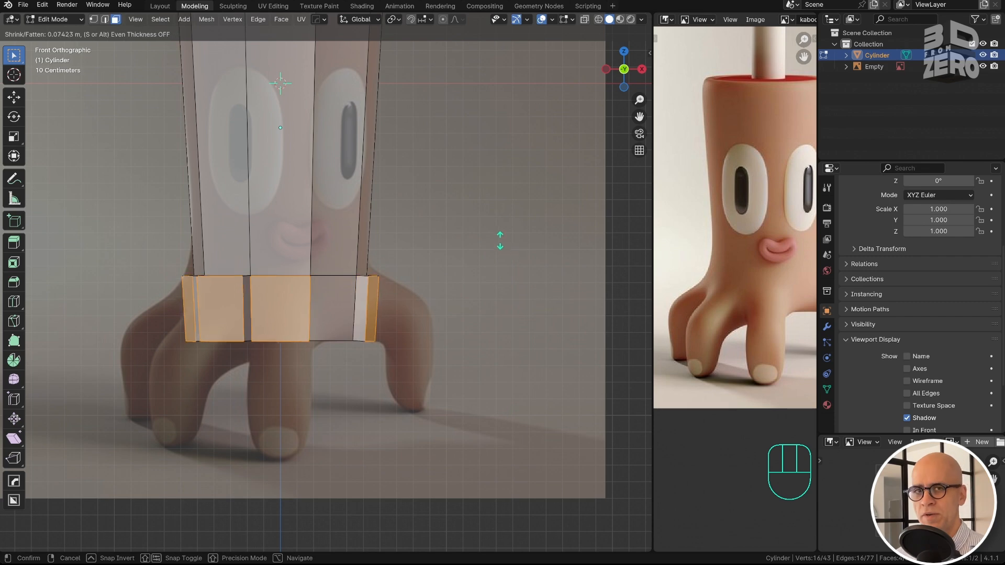
pyautogui.click(460, 218)
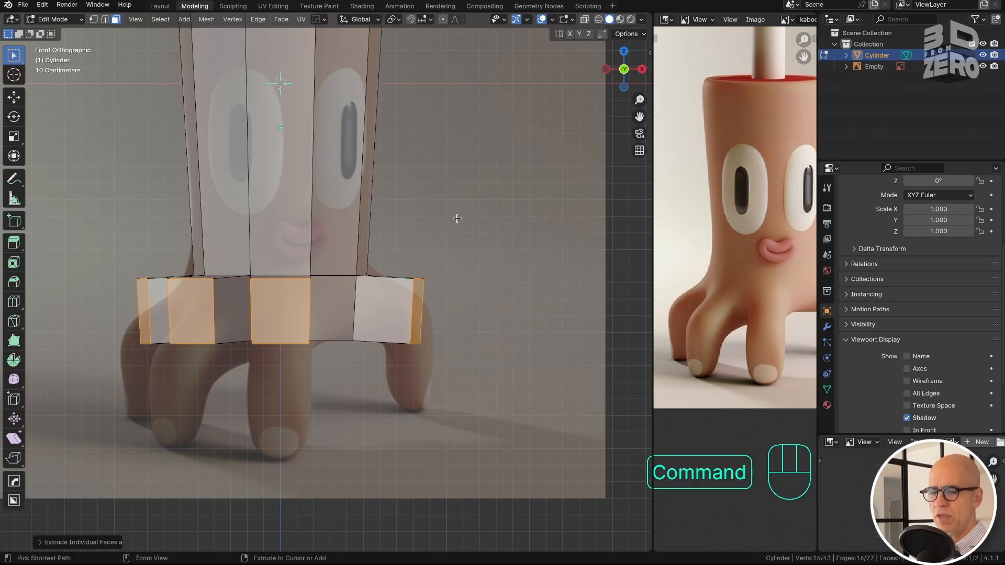
pyautogui.press('super+z')
# Step: Extrude the four selected leg faces outward as individual faces by about 0.24 m
pyautogui.hotkey('alt', 'e')
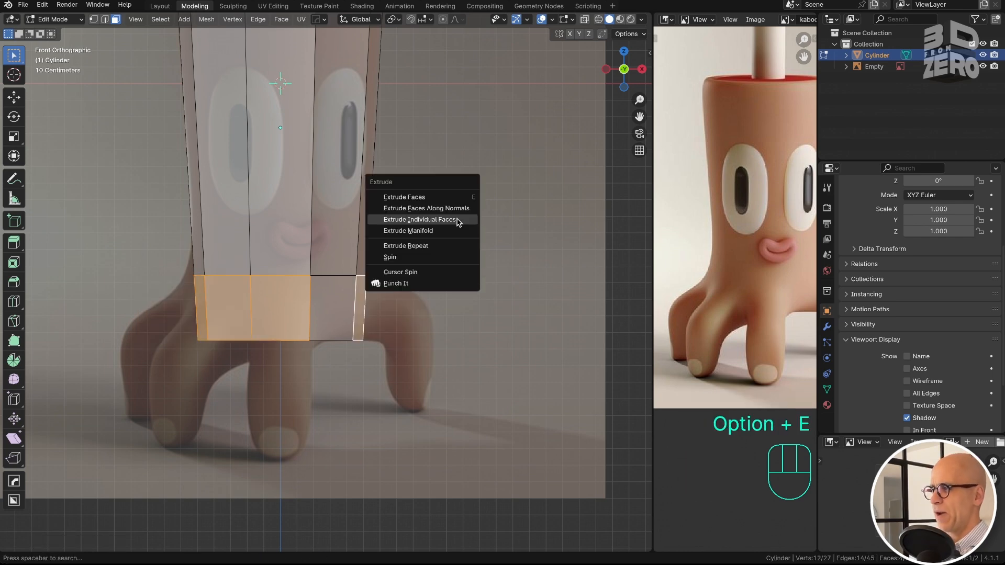
pyautogui.click(460, 219)
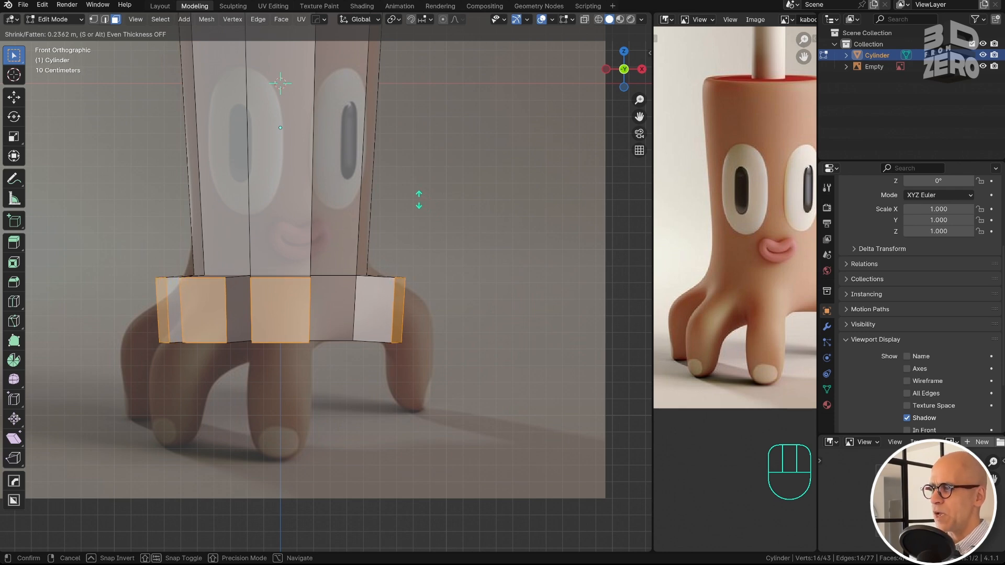
pyautogui.click(419, 200)
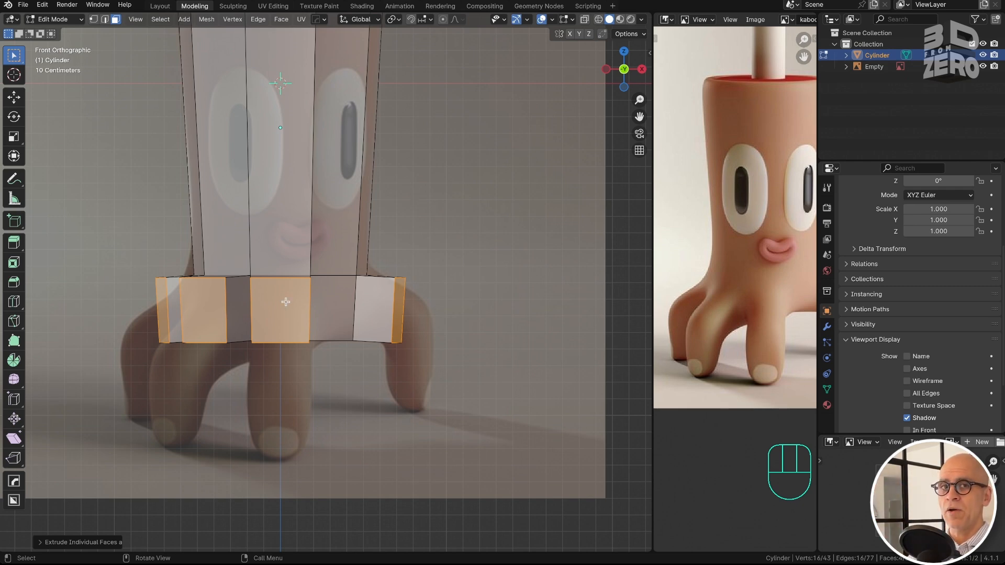
pyautogui.scroll(4, 286, 301)
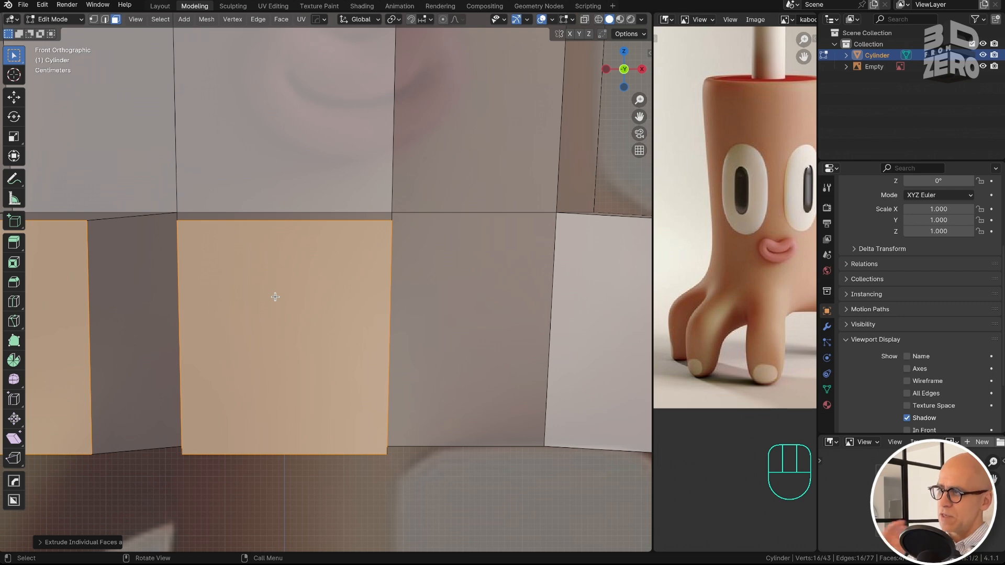
pyautogui.click(15, 180)
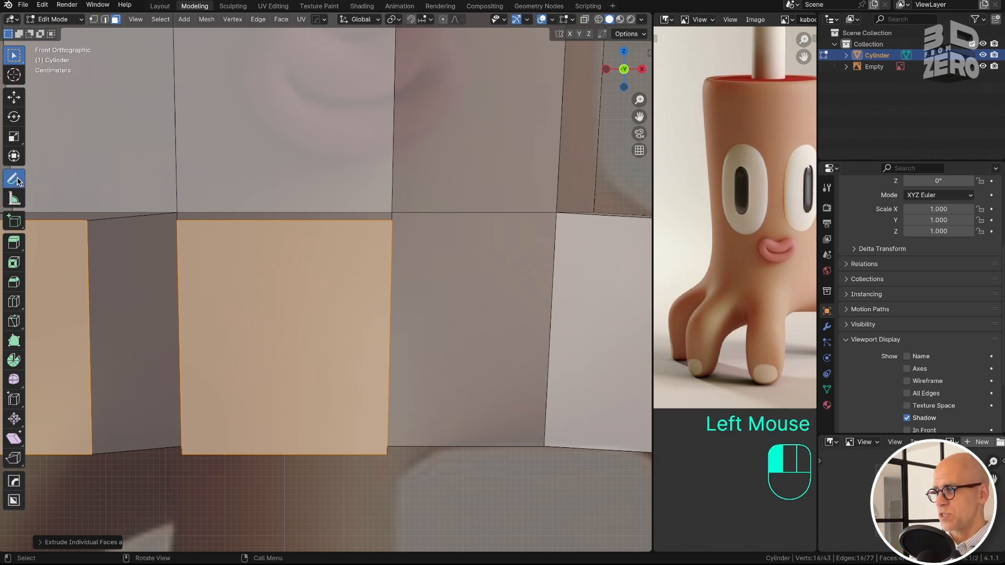
pyautogui.moveTo(324, 236)
pyautogui.mouseDown()
pyautogui.moveTo(300, 229)
pyautogui.moveTo(321, 441)
pyautogui.moveTo(347, 231)
pyautogui.moveTo(321, 232)
pyautogui.moveTo(204, 386)
pyautogui.moveTo(384, 354)
pyautogui.moveTo(290, 279)
pyautogui.mouseUp()
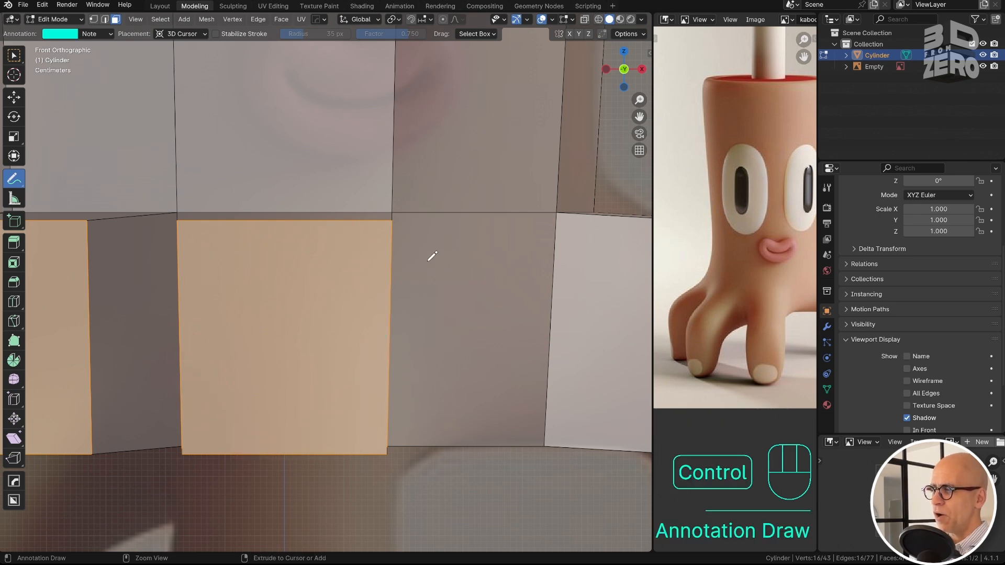
pyautogui.keyDown('ctrl'); pyautogui.moveTo(430, 254); pyautogui.dragTo(284, 350, button='middle'); pyautogui.keyUp('ctrl')
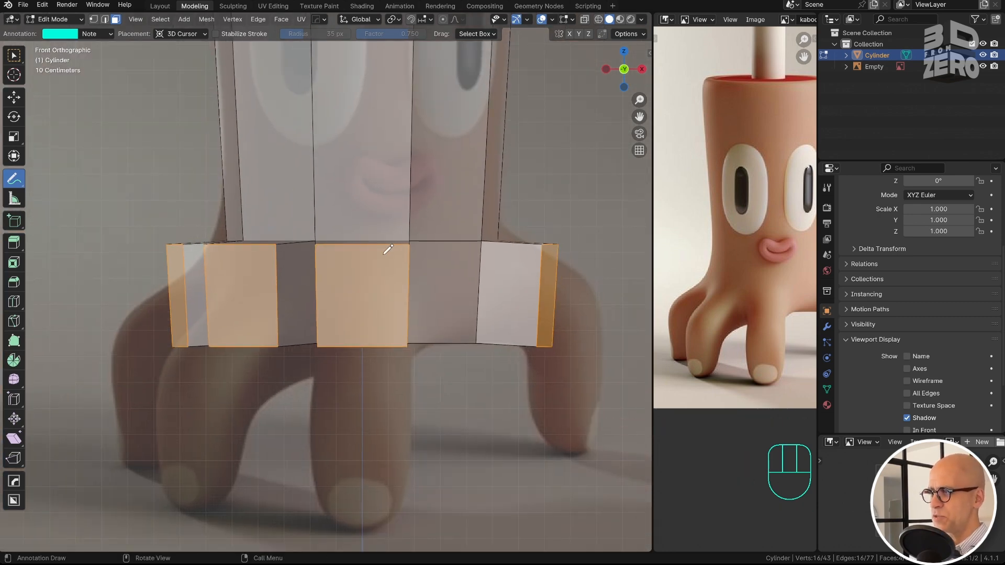
pyautogui.click(14, 54)
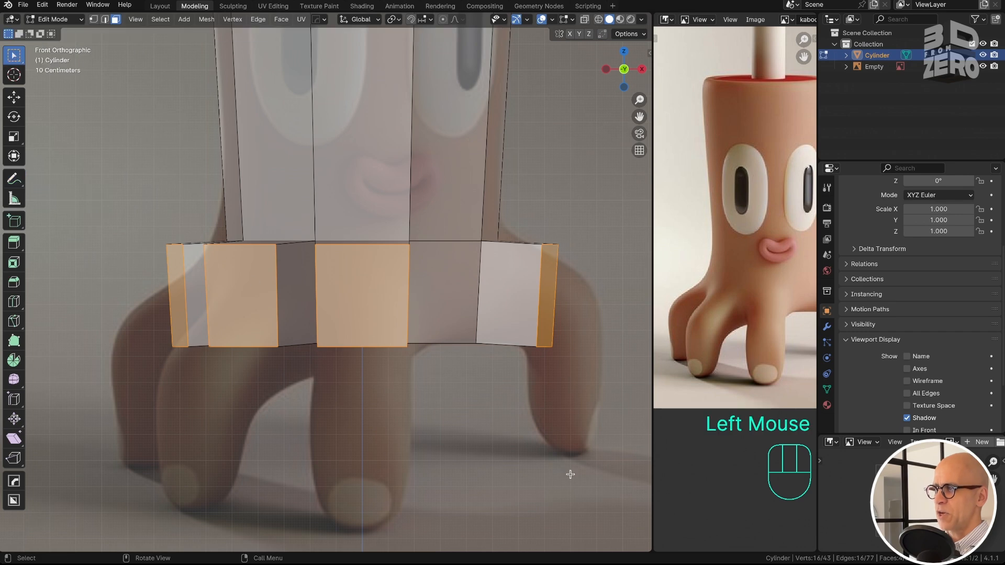
# Step: Extrude the four leg end faces outward again as individual faces by about 0.3 m, adding a second segment to each leg
pyautogui.hotkey('alt', 'e')
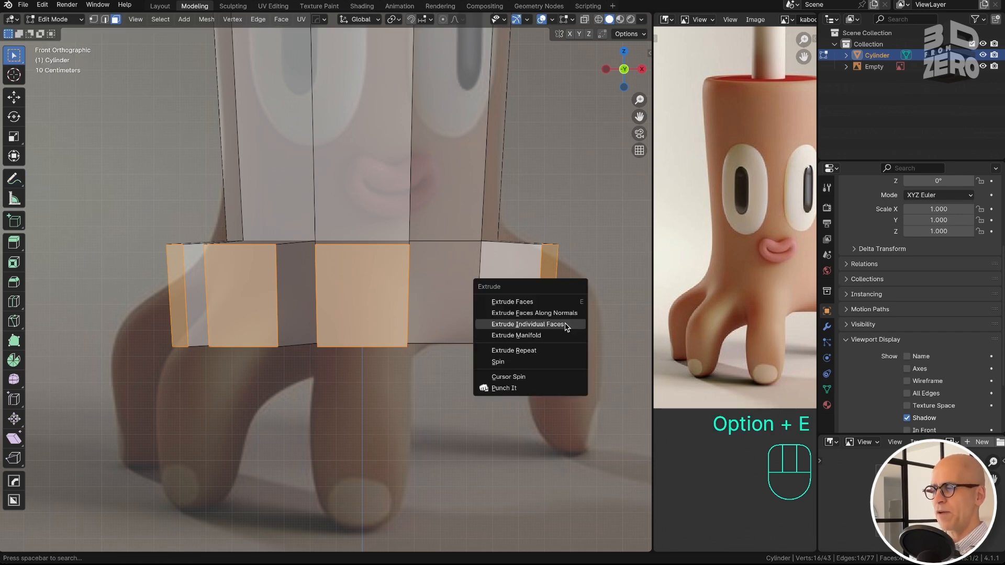
pyautogui.click(564, 325)
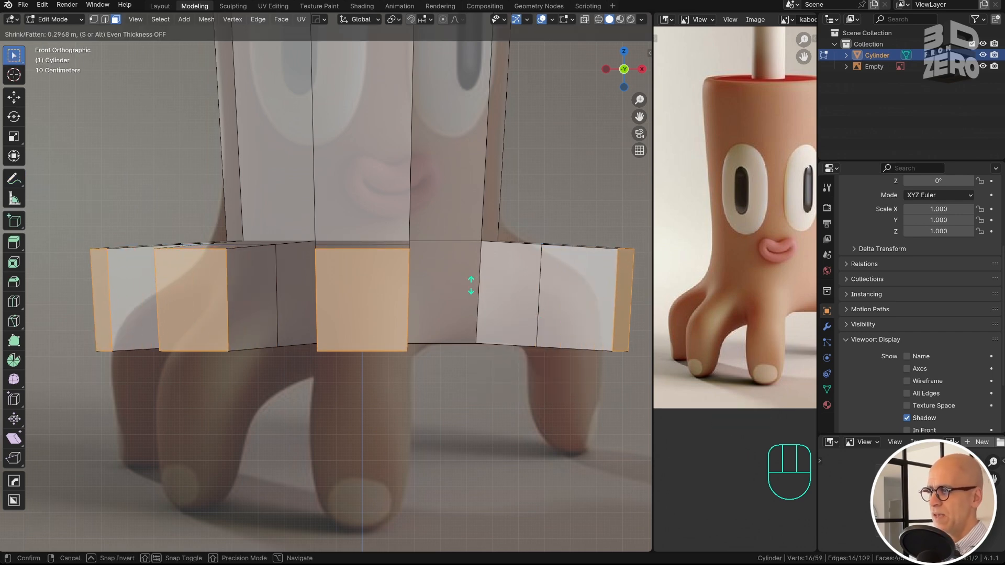
pyautogui.click(460, 285)
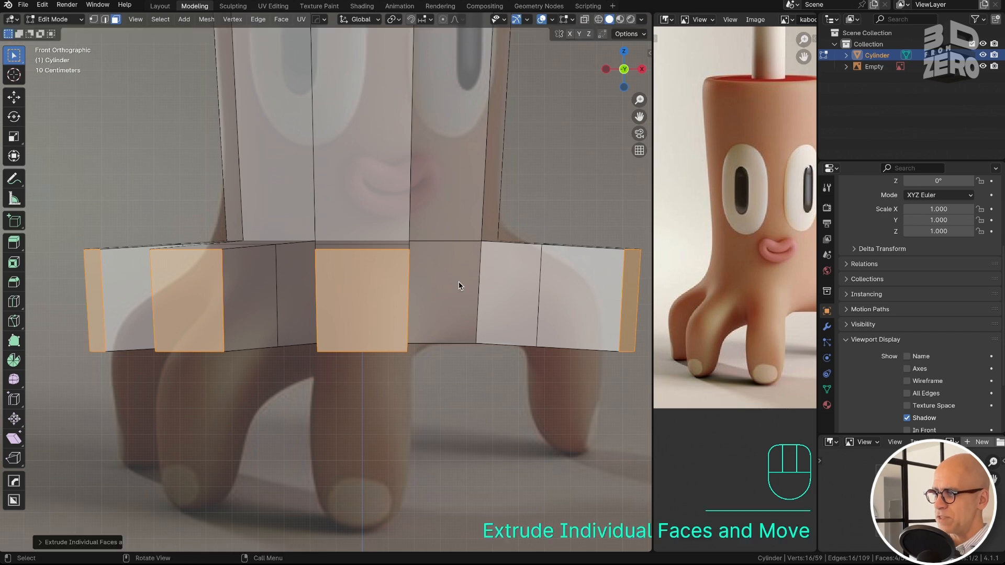
# Step: Select the underside faces of the four outermost leg segments and extrude them downward as individual faces to form the lower legs
pyautogui.moveTo(258, 332); pyautogui.dragTo(257, 264, button='middle')
pyautogui.click(164, 314)
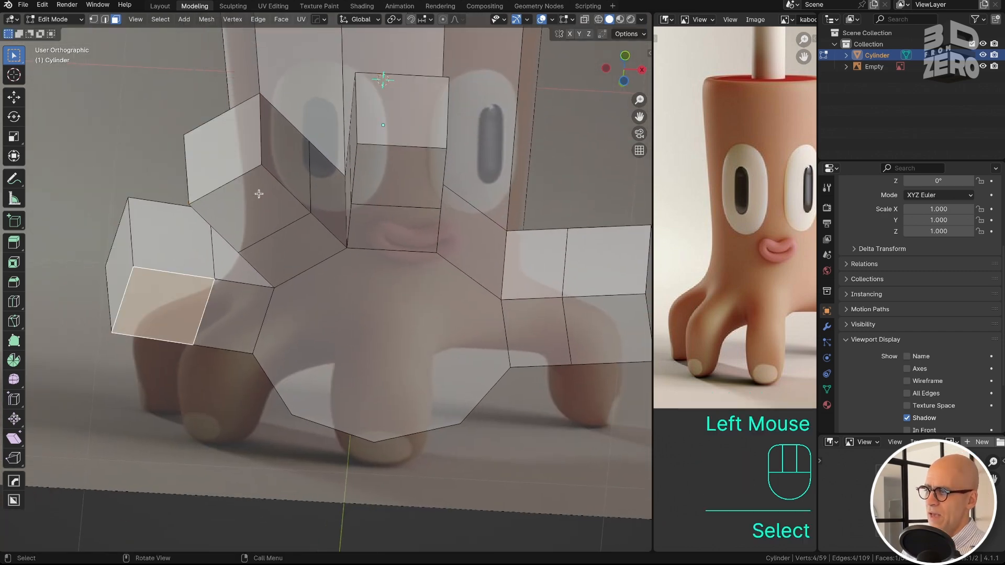
pyautogui.keyDown('shift'); pyautogui.click(258, 194); pyautogui.keyUp('shift')
pyautogui.keyDown('shift'); pyautogui.click(374, 174); pyautogui.keyUp('shift')
pyautogui.keyDown('shift'); pyautogui.click(621, 341); pyautogui.keyUp('shift')
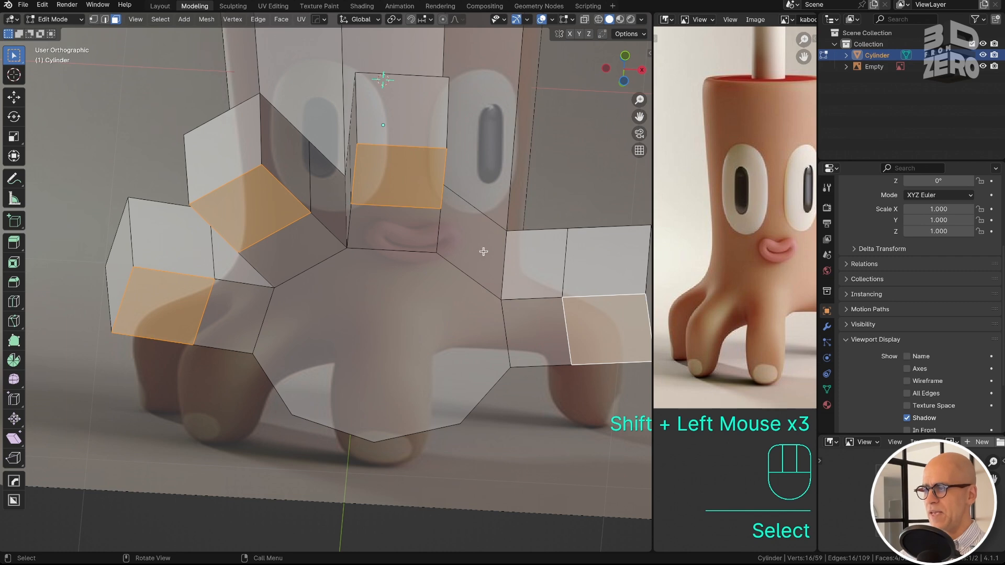
pyautogui.press('KP_1')
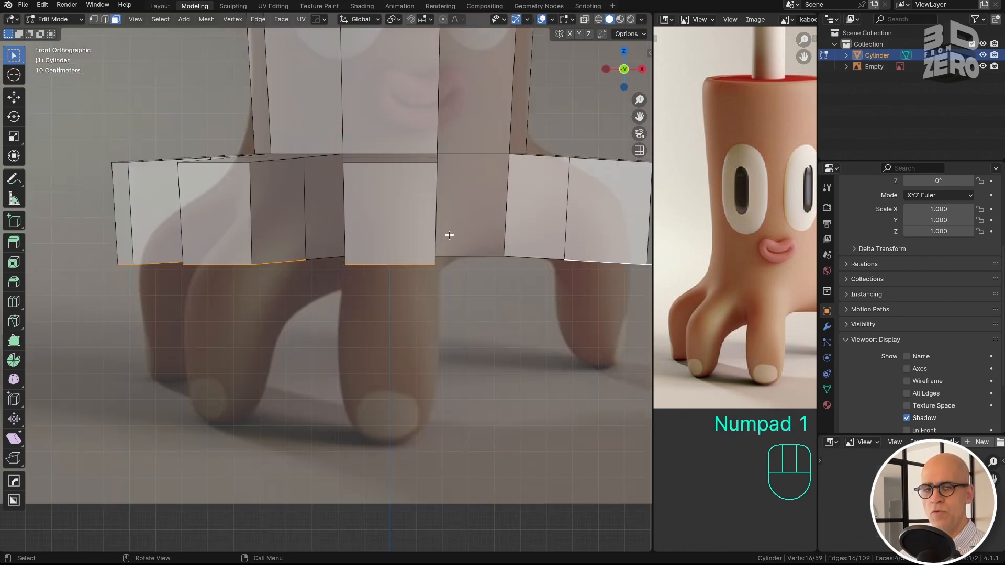
pyautogui.hotkey('alt', 'e')
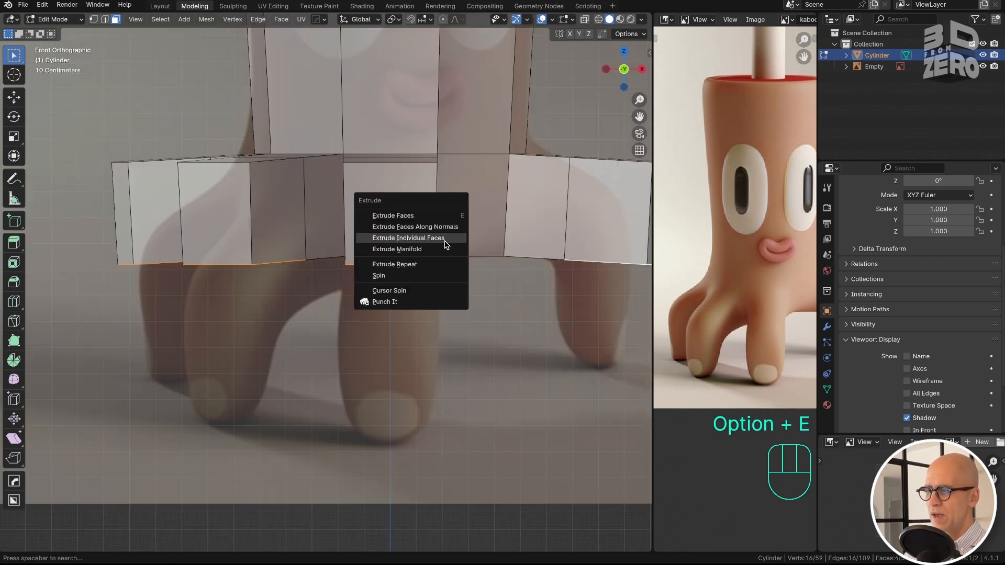
pyautogui.click(446, 238)
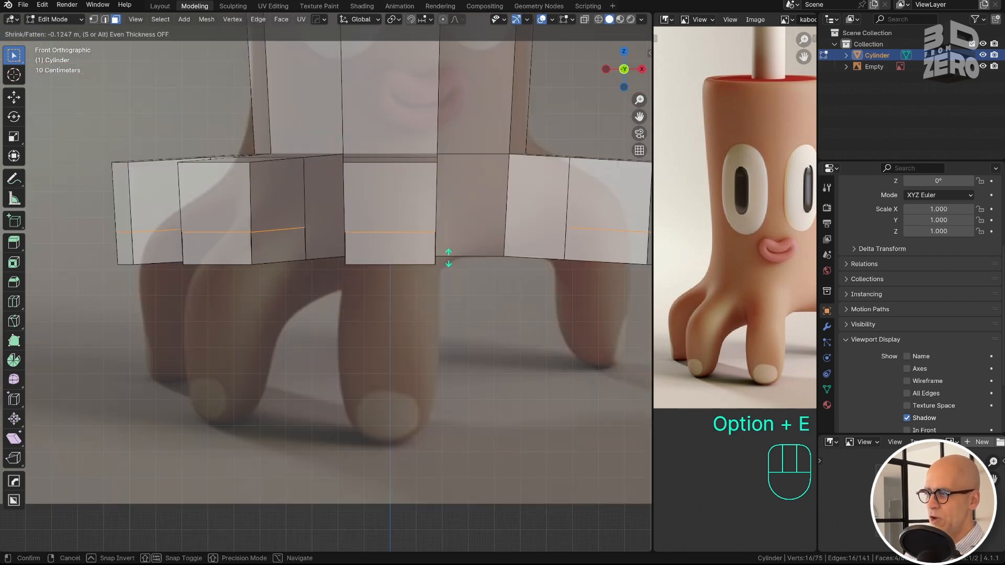
pyautogui.click(450, 180)
pyautogui.moveTo(451, 179); pyautogui.dragTo(387, 330, button='middle')
pyautogui.press('KP_1')
# Step: In Object Mode, add a Subdivision modifier to the character body at viewport level 1 and raise it to level 4
pyautogui.press('Tab')
pyautogui.click(354, 218)
pyautogui.keyDown('ctrl'); pyautogui.moveTo(411, 202); pyautogui.dragTo(298, 327, button='middle'); pyautogui.keyUp('ctrl')
pyautogui.keyDown('shift'); pyautogui.moveTo(375, 152); pyautogui.dragTo(367, 174, button='middle'); pyautogui.keyUp('shift')
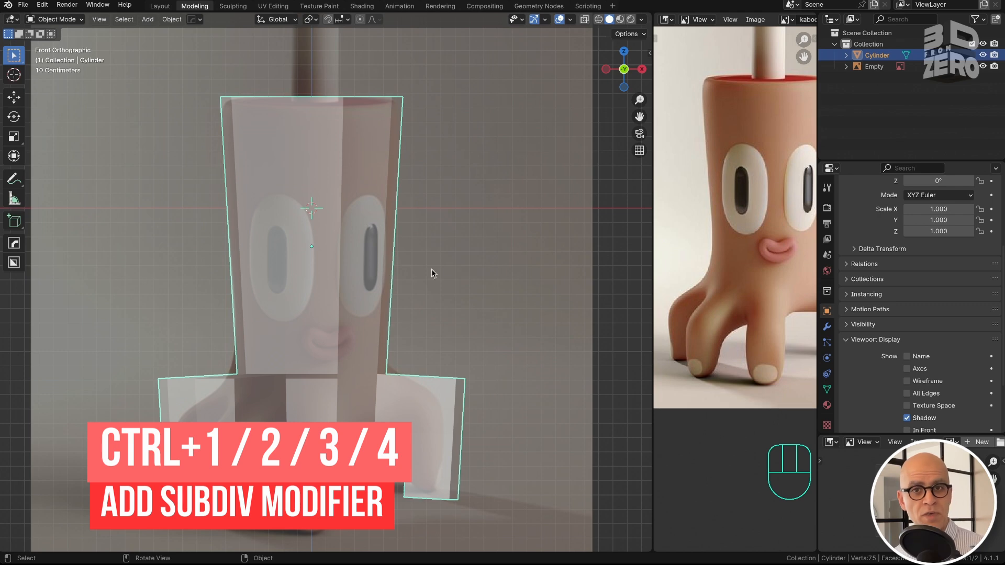
pyautogui.hotkey('ctrl', '1')
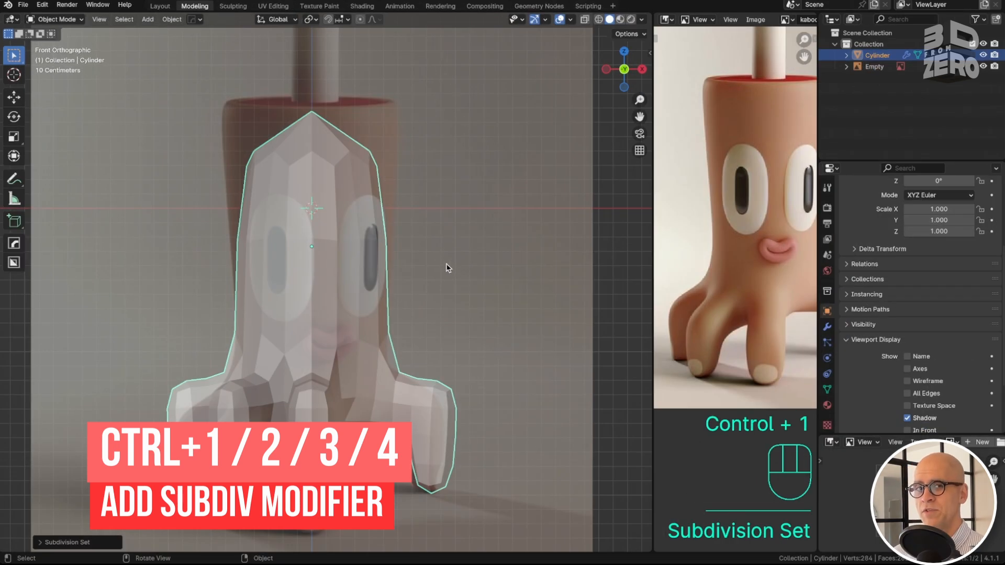
pyautogui.press('KP_Divide')
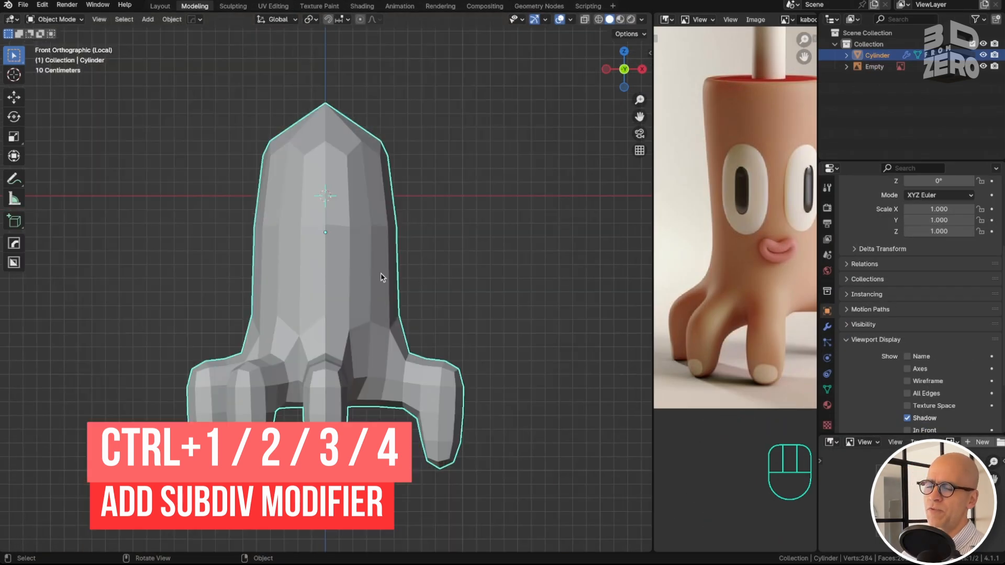
pyautogui.press('KP_Divide')
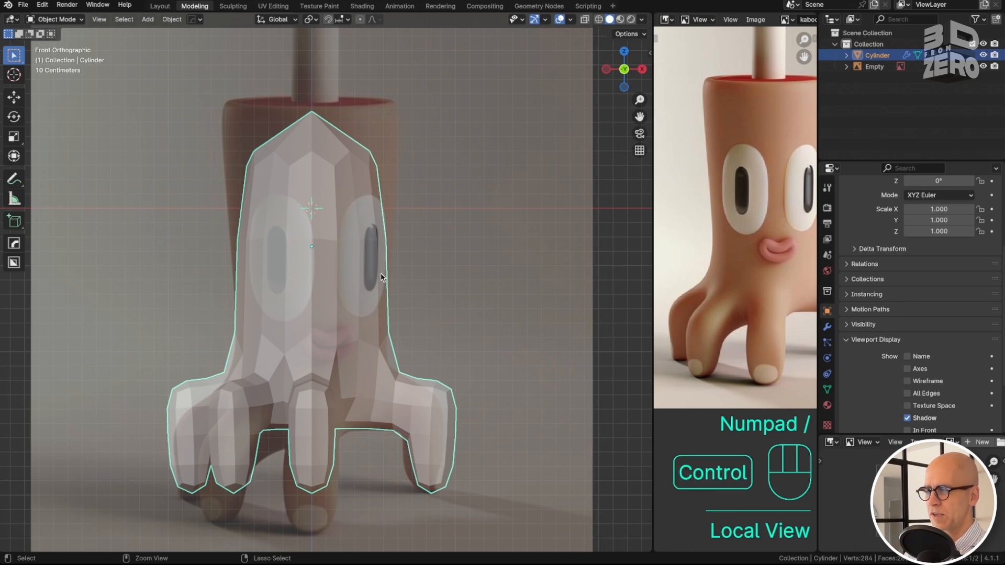
pyautogui.hotkey('ctrl', '4')
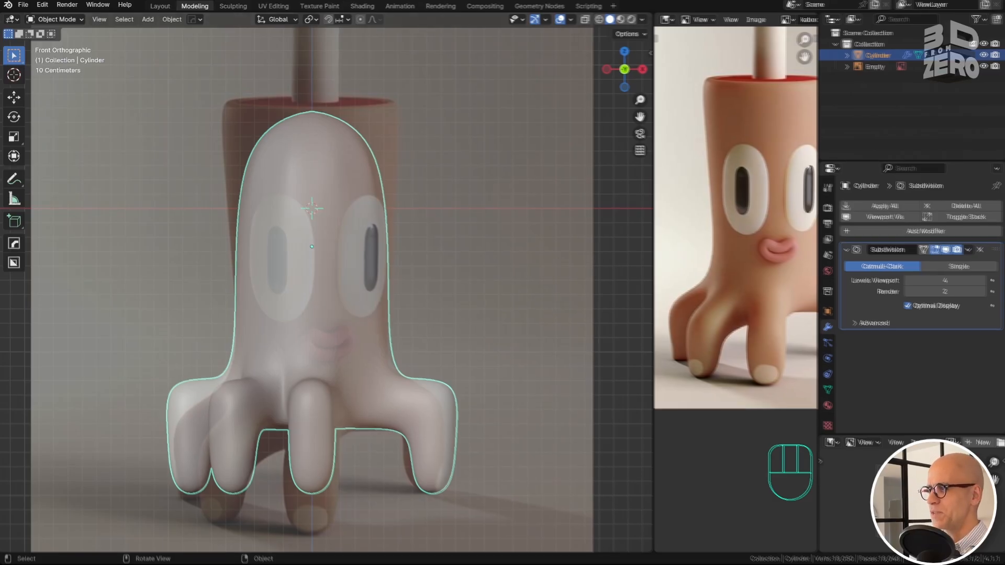
# Step: In Edit Mode, add a loop cut slid up just below the body's top rim, and scale the narrow top band slightly outward
pyautogui.press('Tab')
pyautogui.hotkey('ctrl', 'r')
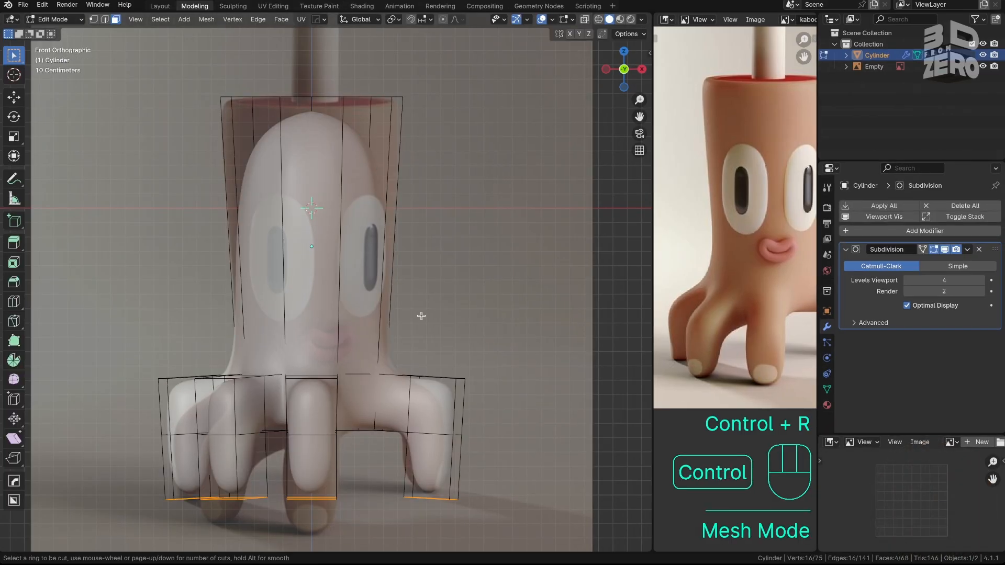
pyautogui.click(388, 240)
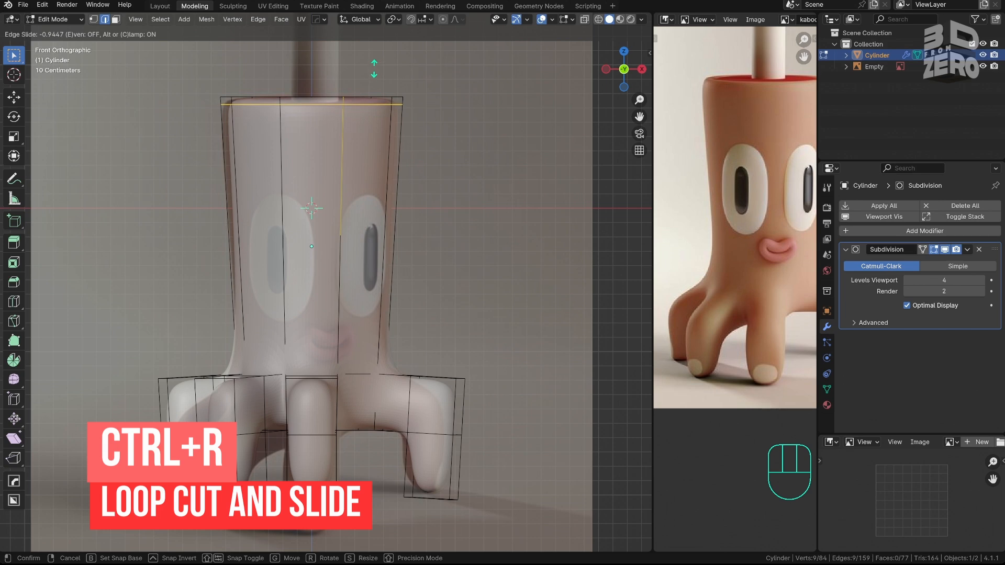
pyautogui.click(456, 117)
pyautogui.press('s')
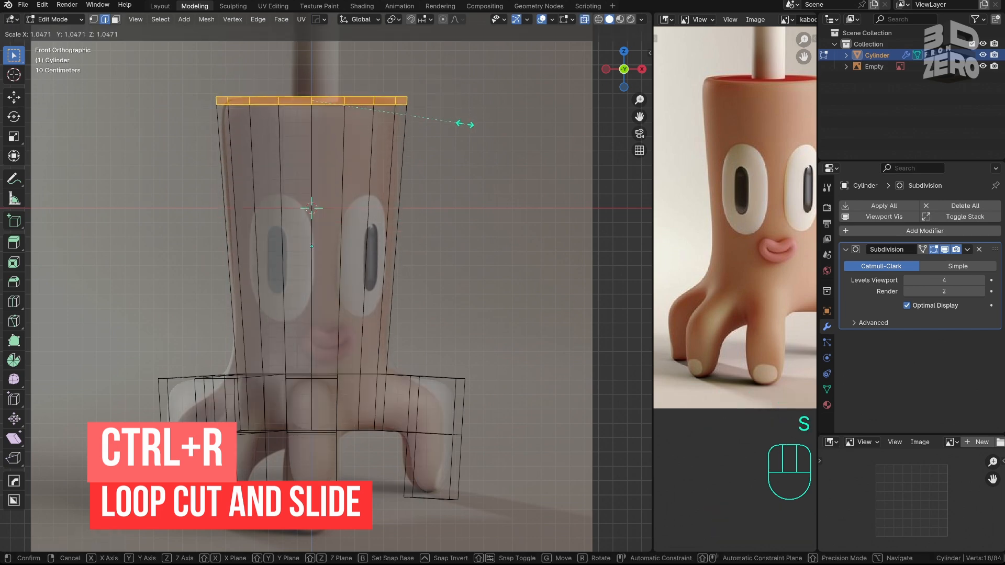
pyautogui.click(466, 123)
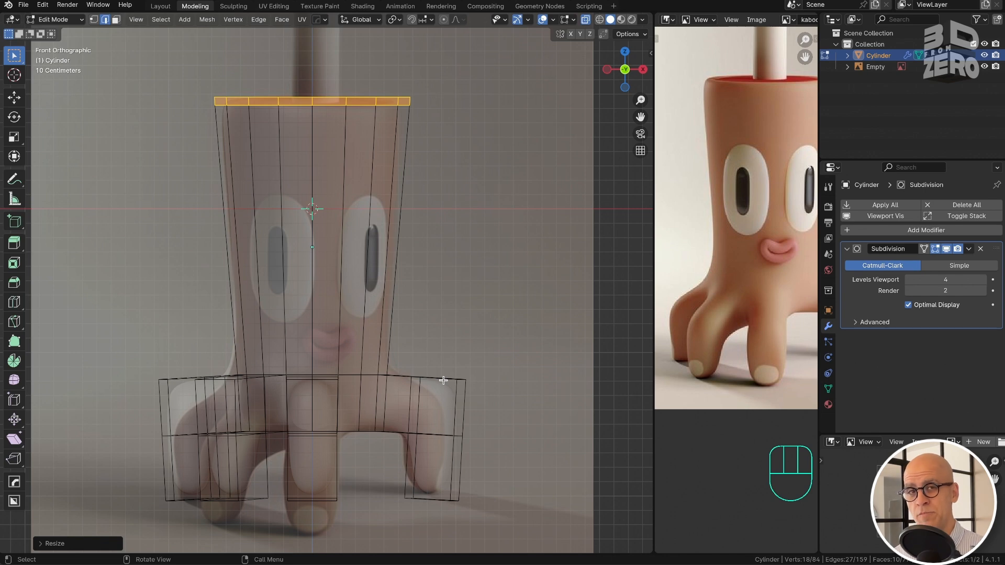
# Step: Try to move the outer face of a single side leg in face selection
pyautogui.moveTo(443, 380); pyautogui.dragTo(471, 397, button='middle')
pyautogui.click(471, 399)
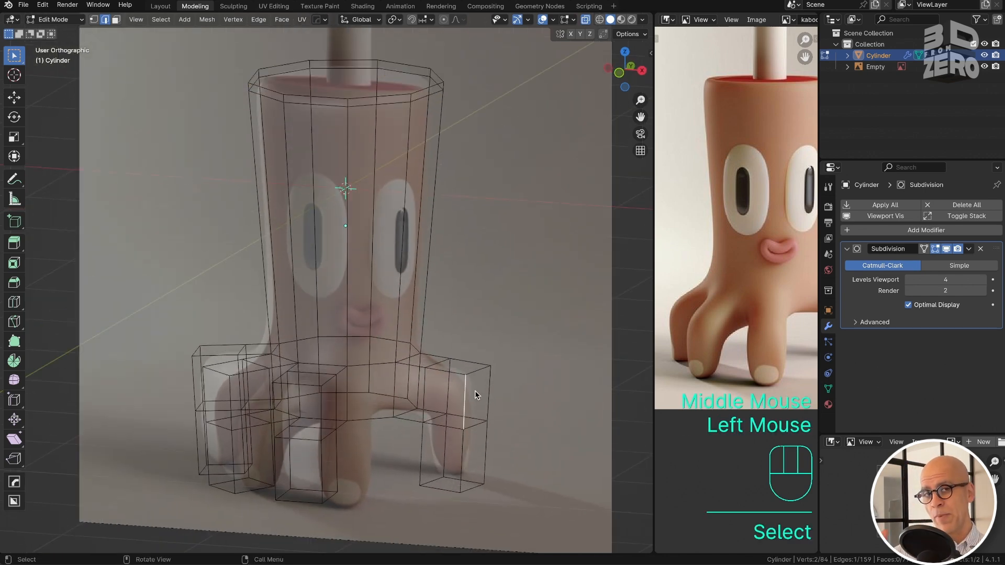
pyautogui.press('Tab')
pyautogui.click(476, 403)
pyautogui.press('g')
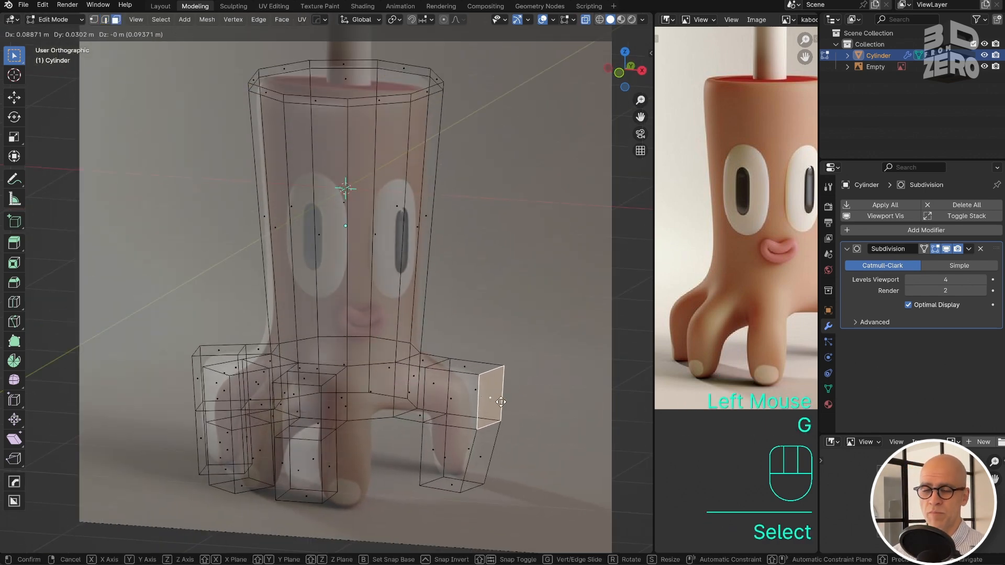
pyautogui.rightClick(534, 415)
# Step: Turn off X-ray display and add a camera to the scene in Object Mode
pyautogui.hotkey('alt', 'z')
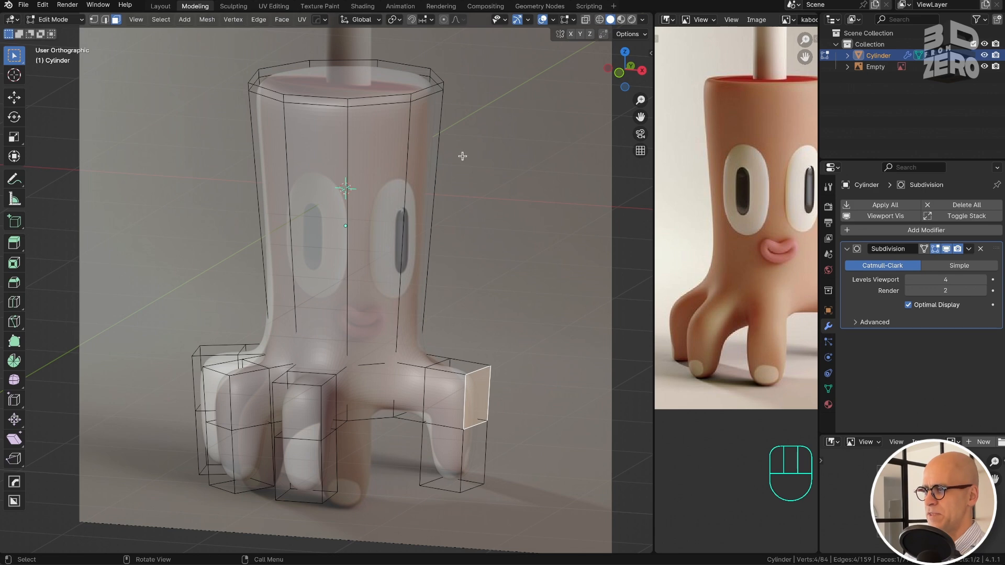
pyautogui.hotkey('shift', 'a')
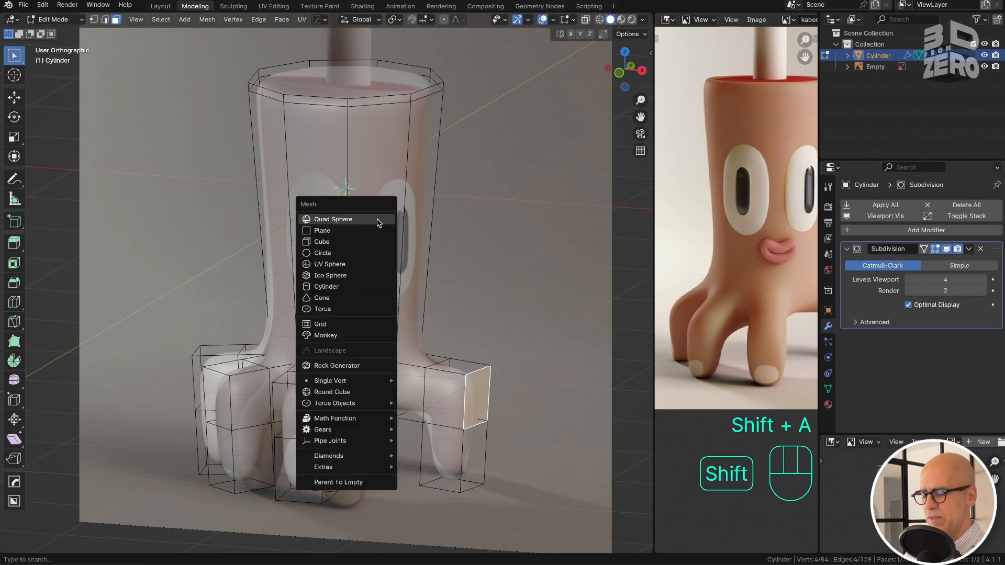
pyautogui.press('Escape')
pyautogui.press('Tab')
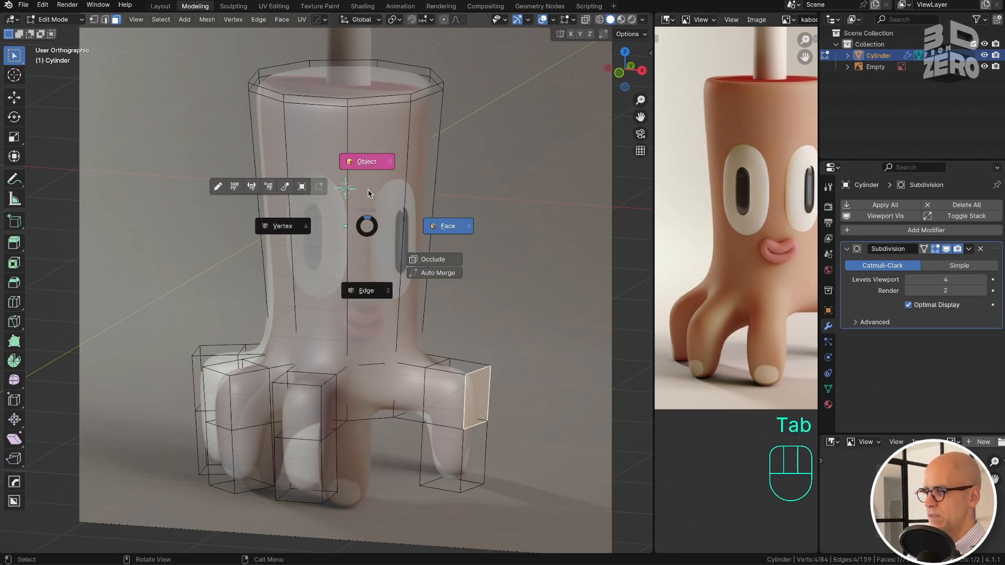
pyautogui.click(370, 194)
pyautogui.hotkey('shift', 'a')
pyautogui.write('cam')
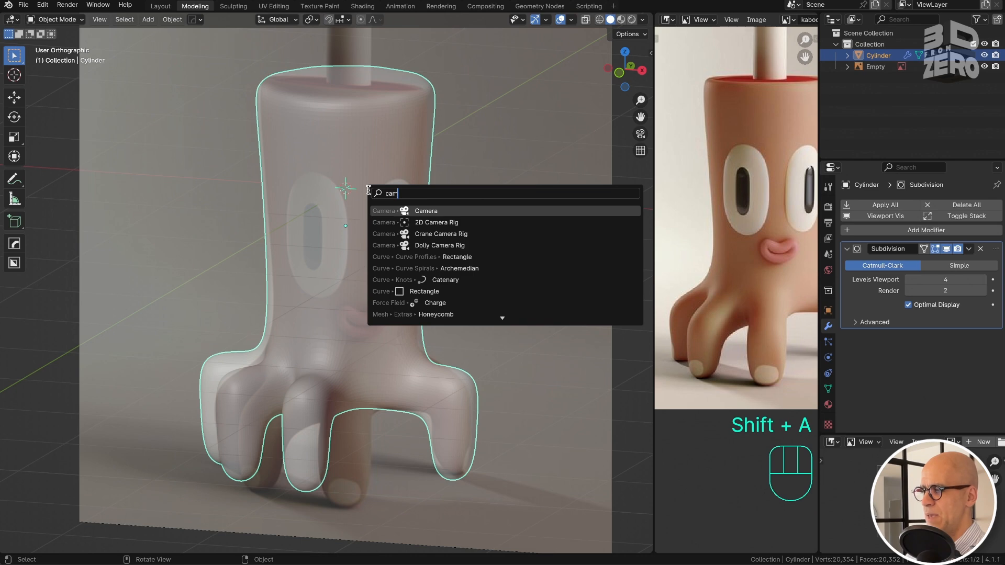
pyautogui.click(442, 209)
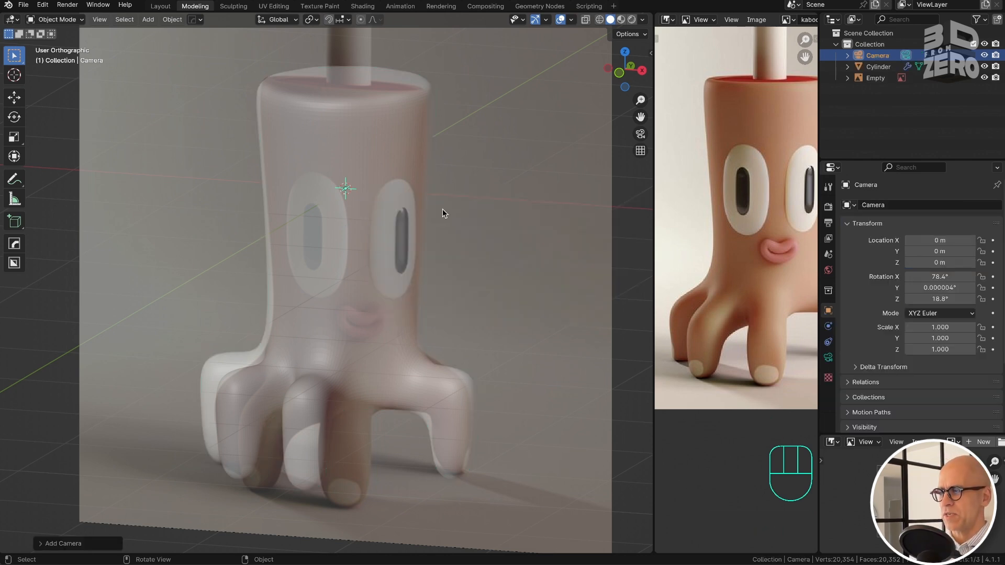
# Step: Search the add-on preferences for "pie" and examine the pie menus and hotkeys of the 3D Viewport Pie Menus add-on
pyautogui.press('super+comma')
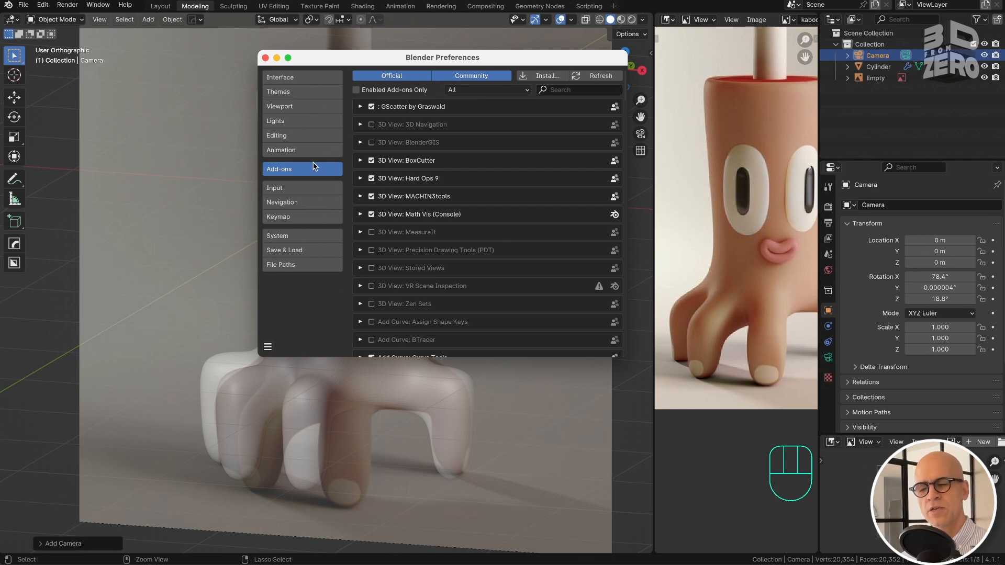
pyautogui.click(591, 88)
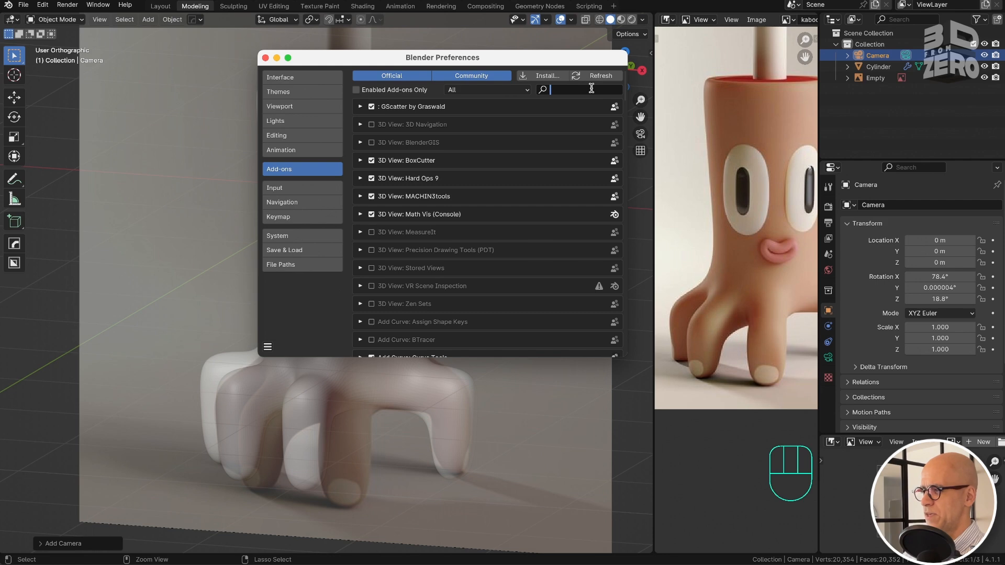
pyautogui.write('pie')
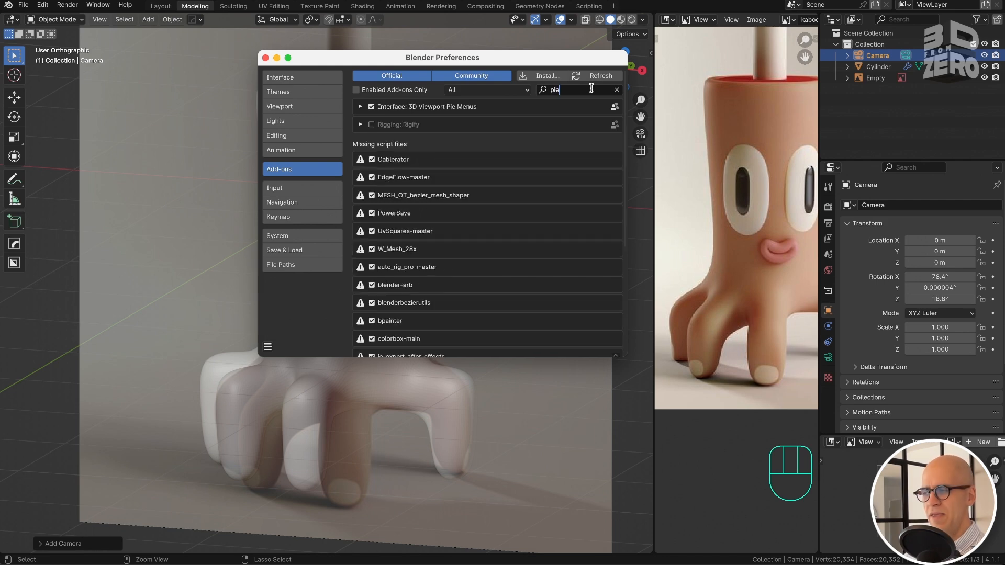
pyautogui.click(360, 107)
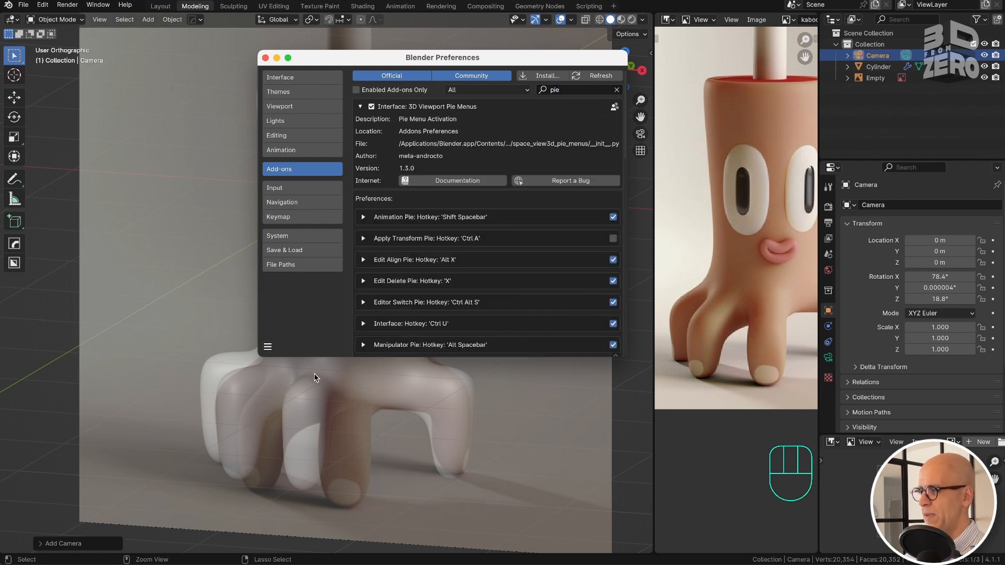
pyautogui.moveTo(322, 357); pyautogui.dragTo(293, 553)
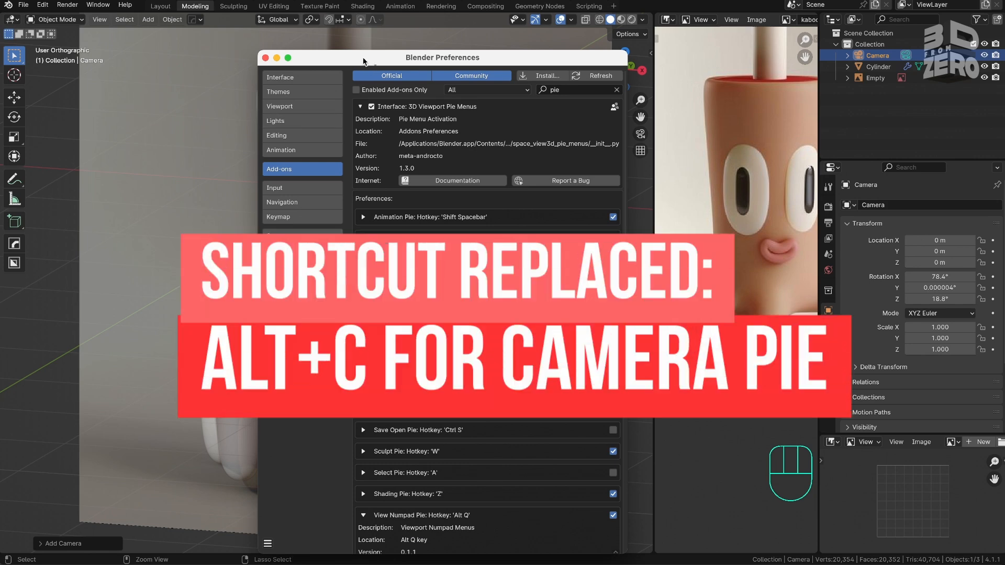
pyautogui.moveTo(367, 59); pyautogui.dragTo(369, 19)
pyautogui.moveTo(629, 274); pyautogui.dragTo(740, 274)
pyautogui.click(321, 463)
pyautogui.scroll(-2, 223, 167)
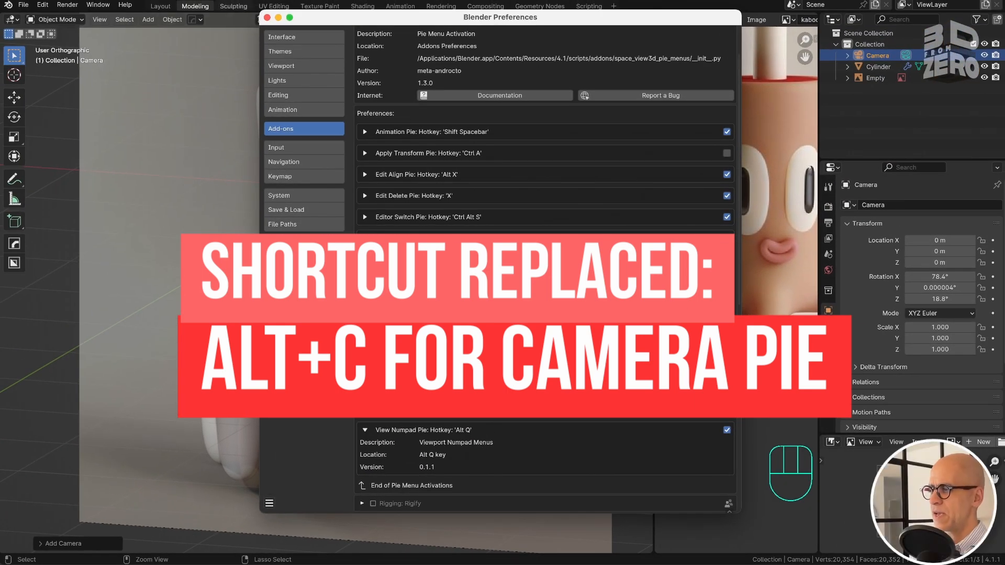
pyautogui.click(267, 18)
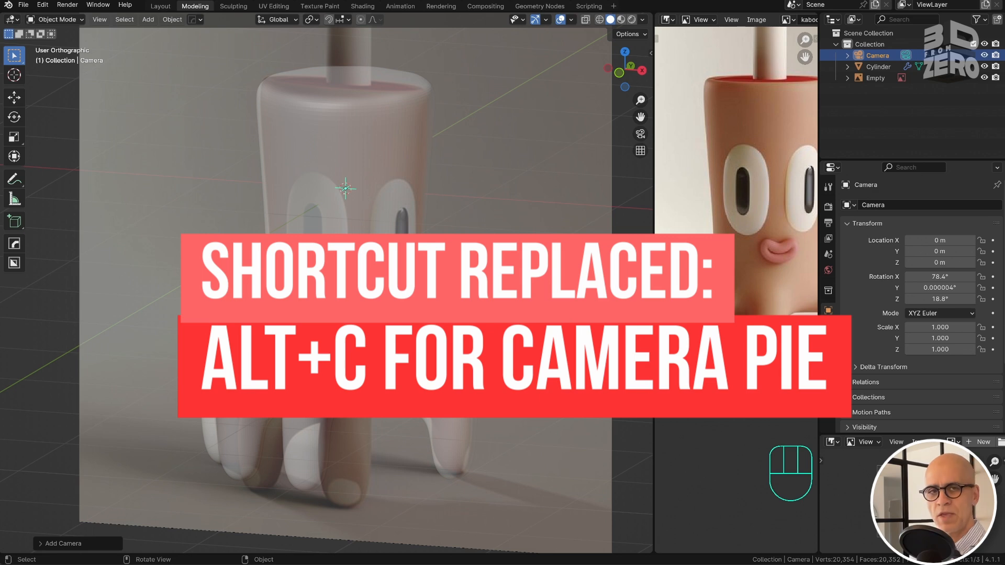
# Step: Switch to the front view and align the new camera to that view
pyautogui.hotkey('alt', 'q')
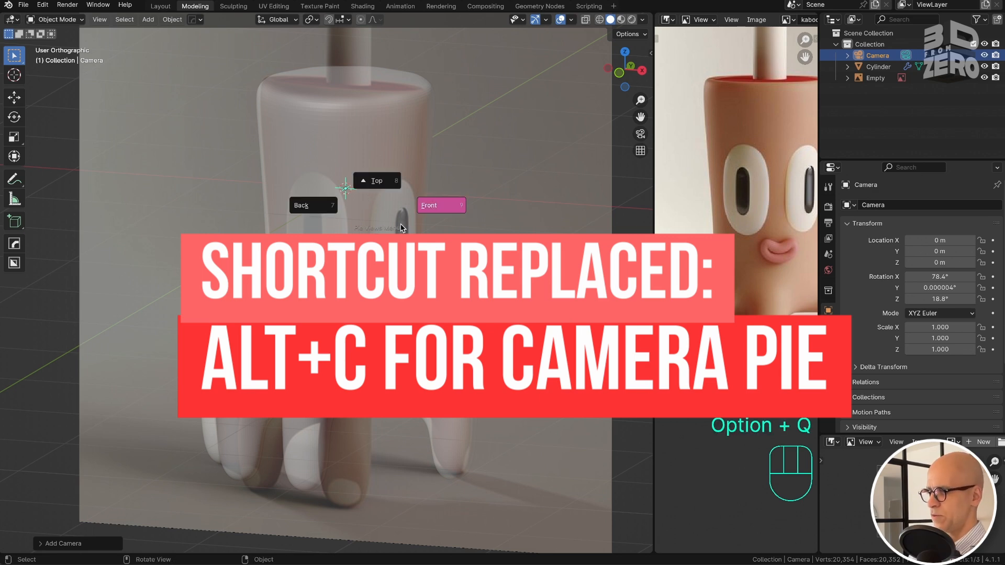
pyautogui.click(433, 212)
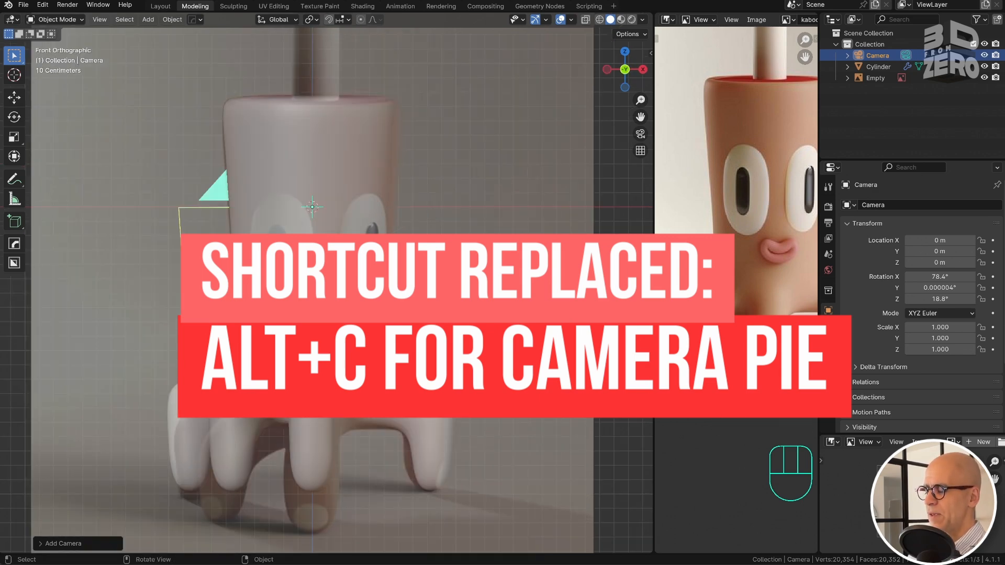
pyautogui.hotkey('alt', 'q')
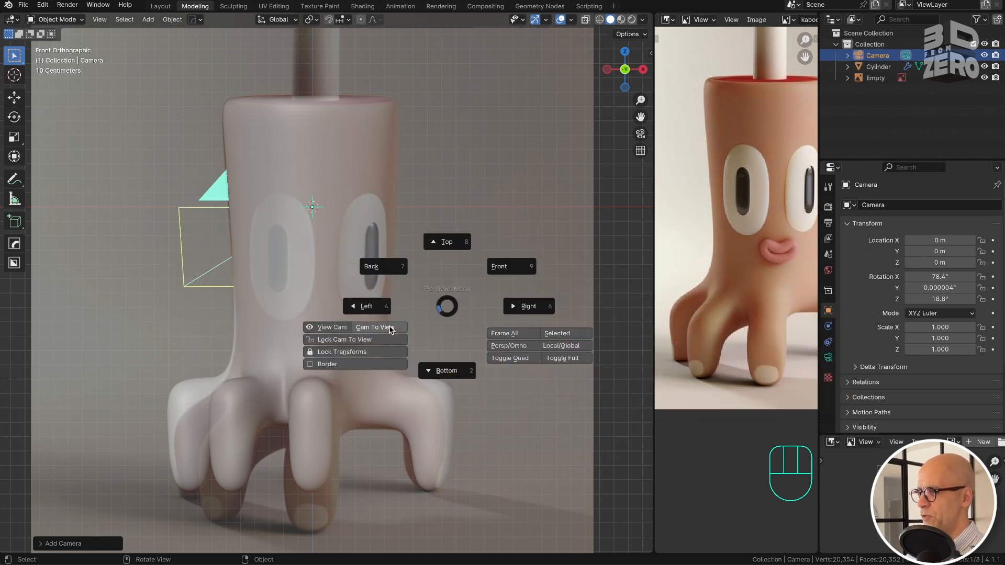
pyautogui.click(390, 328)
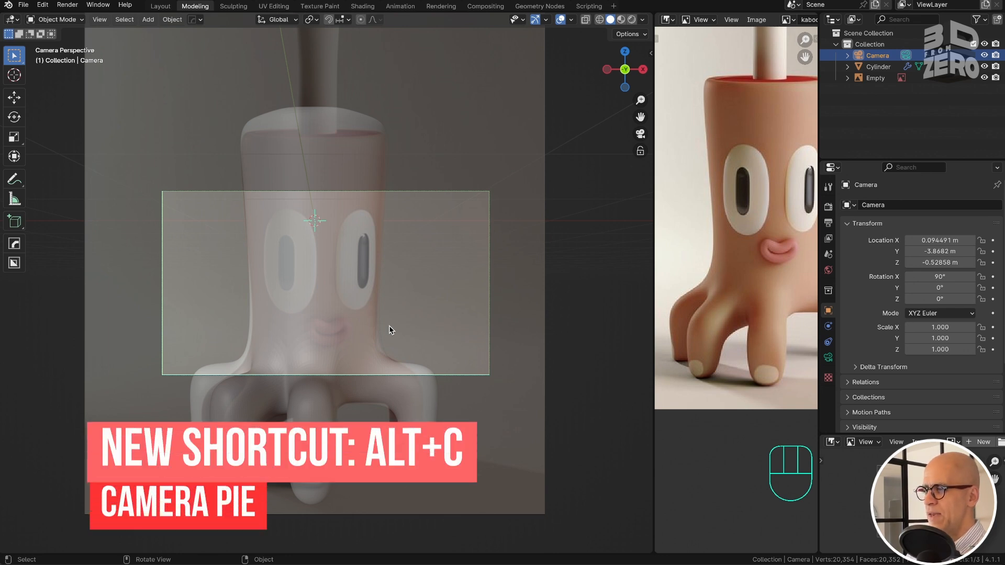
# Step: Lock the camera to the view and orbit it slightly above the character, to about 81° X rotation
pyautogui.press('alt')
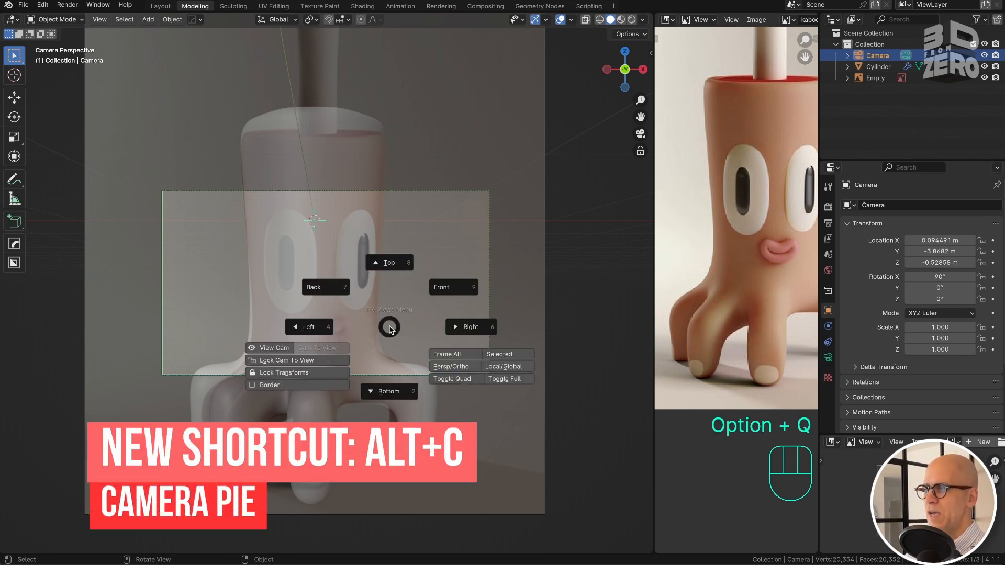
pyautogui.click(282, 362)
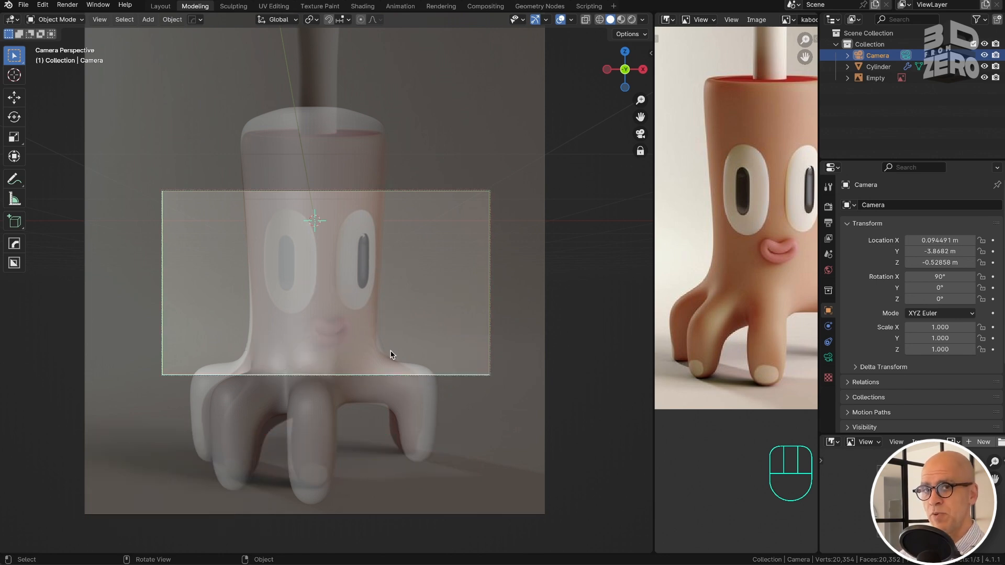
pyautogui.moveTo(336, 299)
pyautogui.mouseDown(button='middle')
pyautogui.moveTo(334, 314)
pyautogui.moveTo(338, 297)
pyautogui.moveTo(319, 309)
pyautogui.moveTo(322, 363)
pyautogui.moveTo(316, 299)
pyautogui.moveTo(355, 293)
pyautogui.moveTo(346, 299)
pyautogui.mouseUp(button='middle')
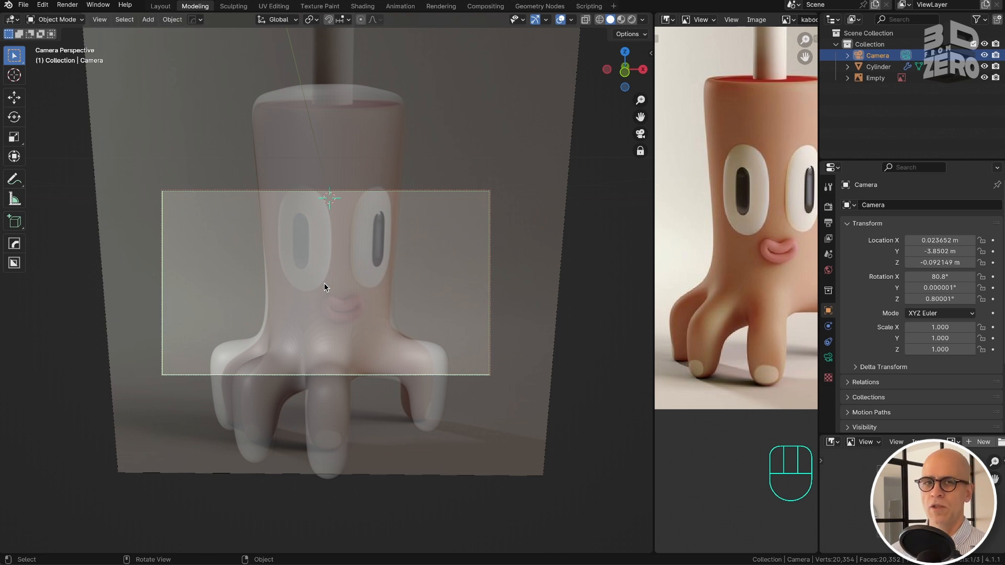
# Step: Undo the camera's last orbit moves to bring it back to its straight front alignment
pyautogui.press('super+z')
pyautogui.press('super+z')
pyautogui.press('super+z')
pyautogui.press('super+z')
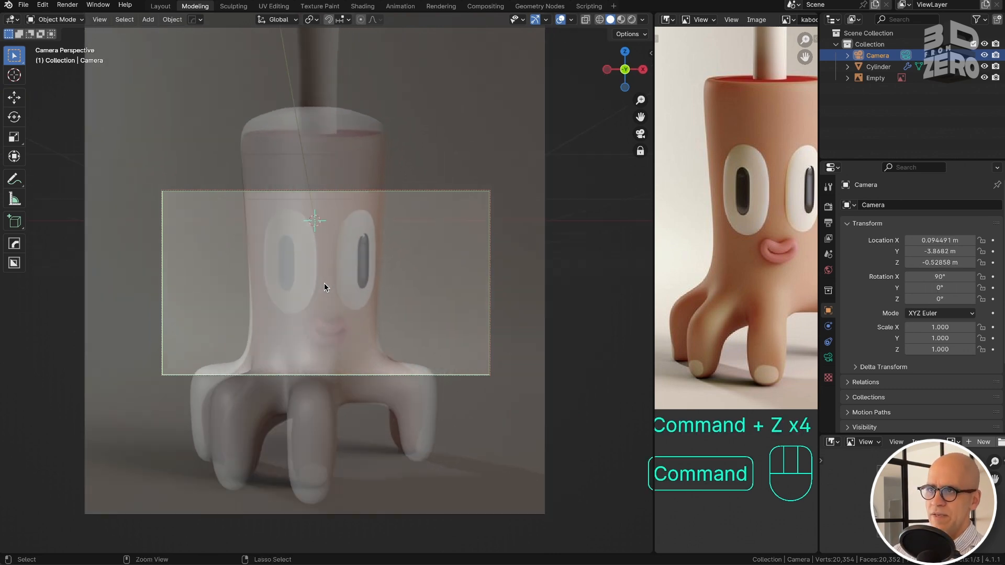
# Step: Set the camera's focal length to 100 mm and pull the camera back until the whole reference image is in view
pyautogui.click(828, 358)
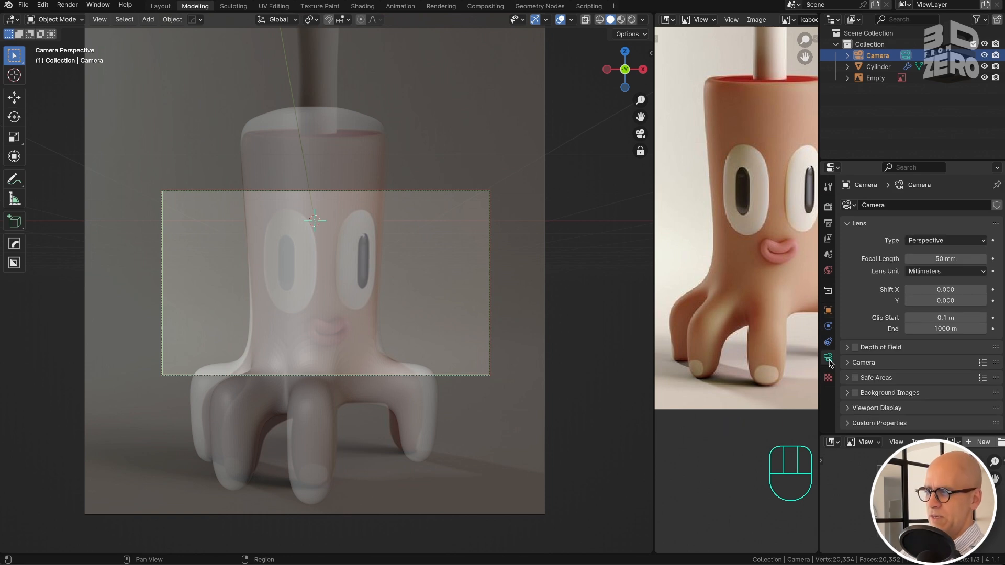
pyautogui.moveTo(653, 290); pyautogui.dragTo(529, 299)
pyautogui.keyDown('shift'); pyautogui.moveTo(684, 165); pyautogui.dragTo(636, 220, button='middle'); pyautogui.keyUp('shift')
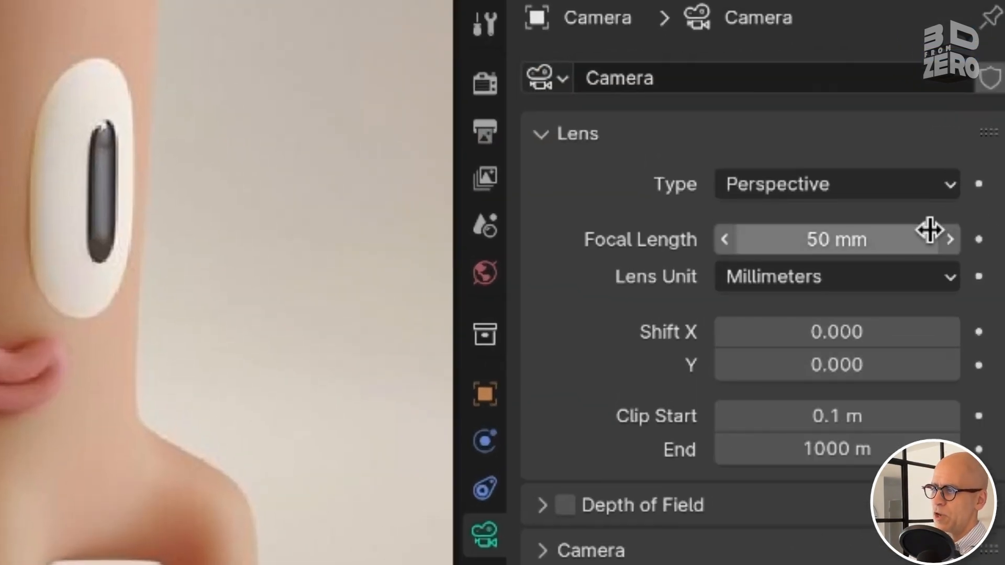
pyautogui.click(977, 256)
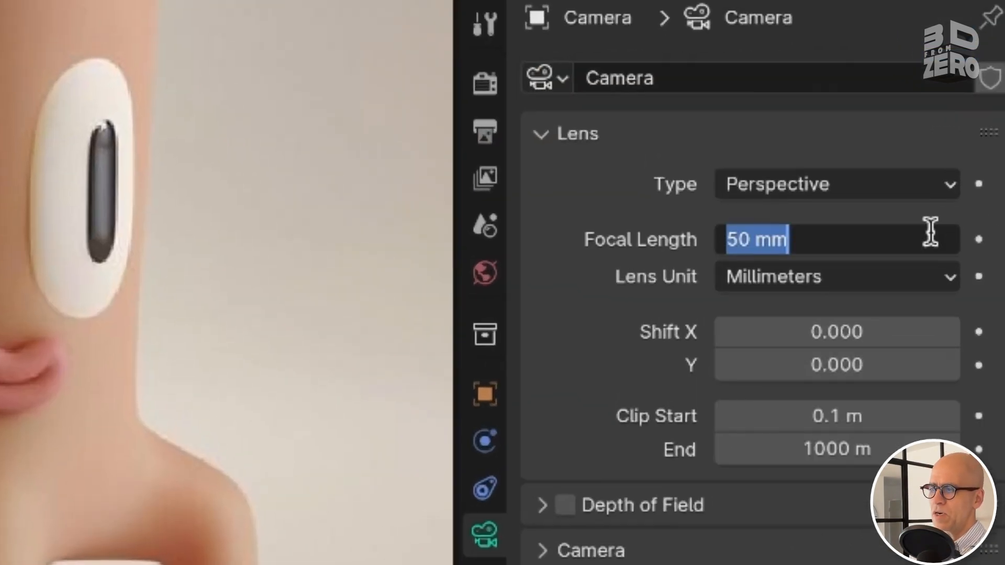
pyautogui.write('100')
pyautogui.press('Return')
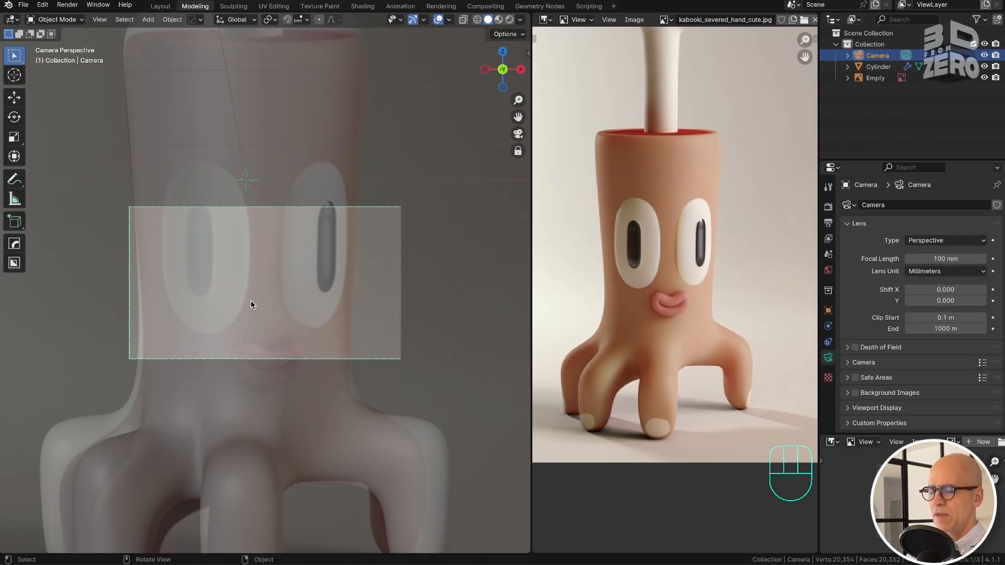
pyautogui.click(690, 207)
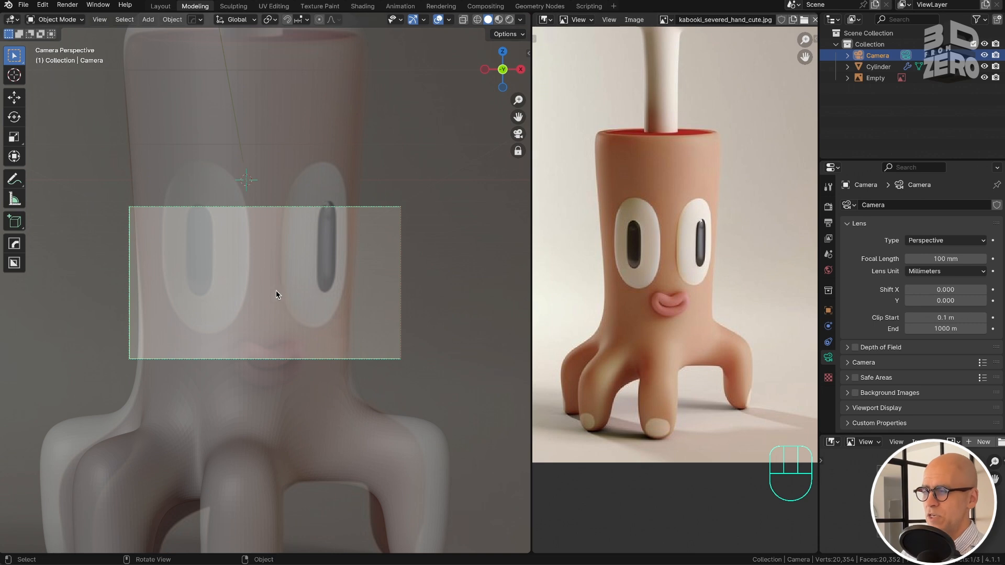
pyautogui.scroll(-6, 264, 287)
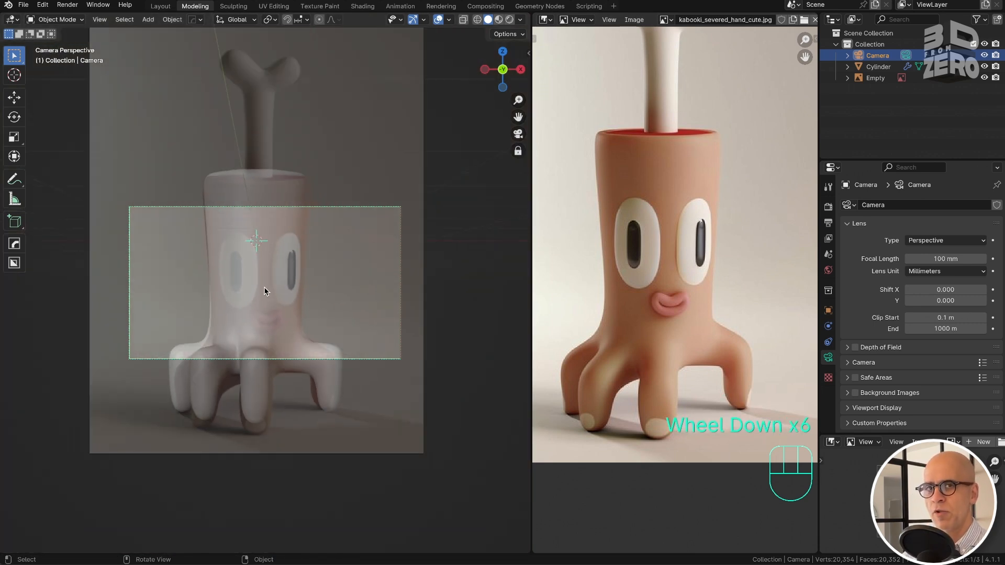
pyautogui.keyDown('ctrl'); pyautogui.moveTo(263, 287); pyautogui.dragTo(266, 341, button='middle'); pyautogui.keyUp('ctrl')
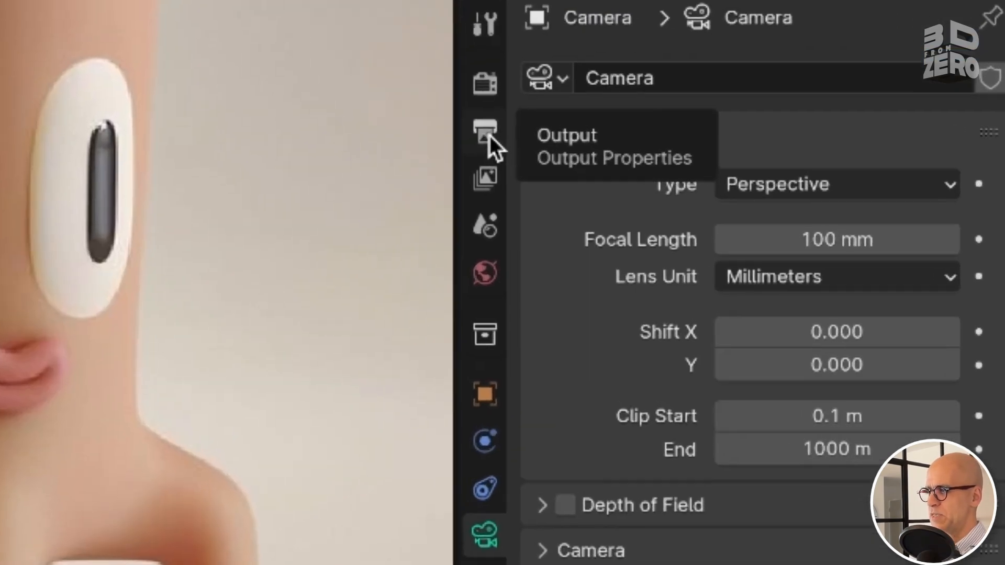
# Step: Set the render resolution to a portrait format of 1080 × 1920 px
pyautogui.click(489, 135)
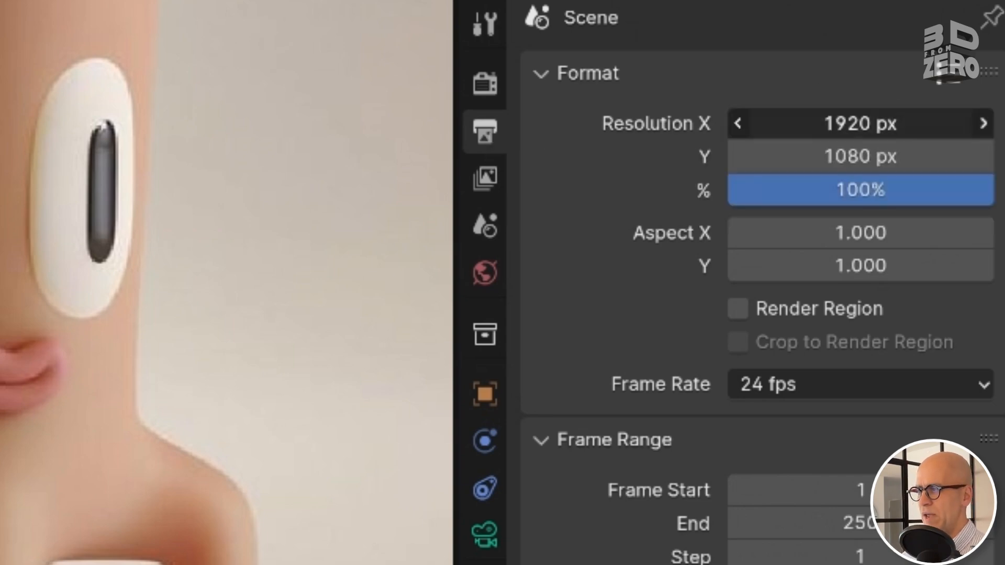
pyautogui.click(945, 127)
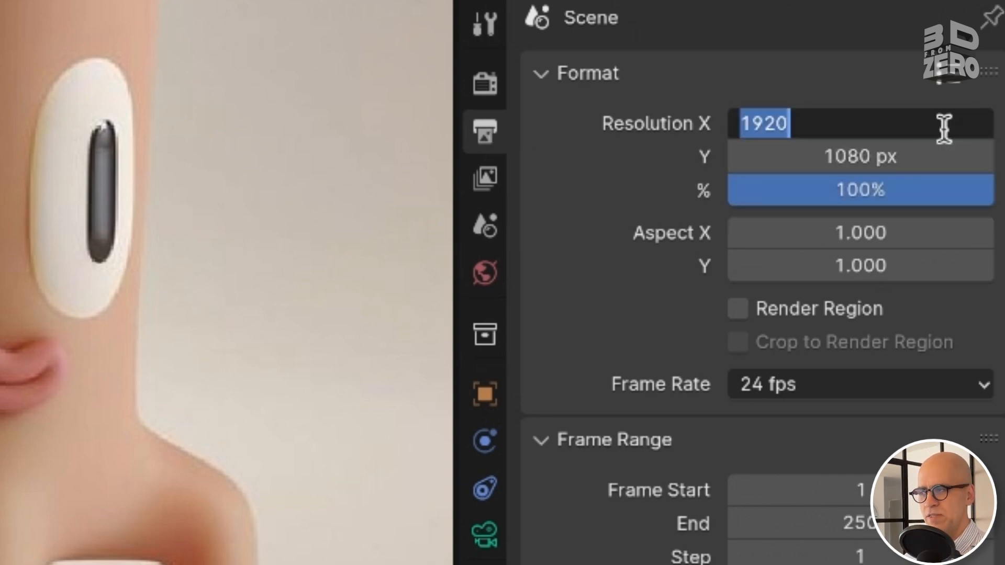
pyautogui.press('Escape')
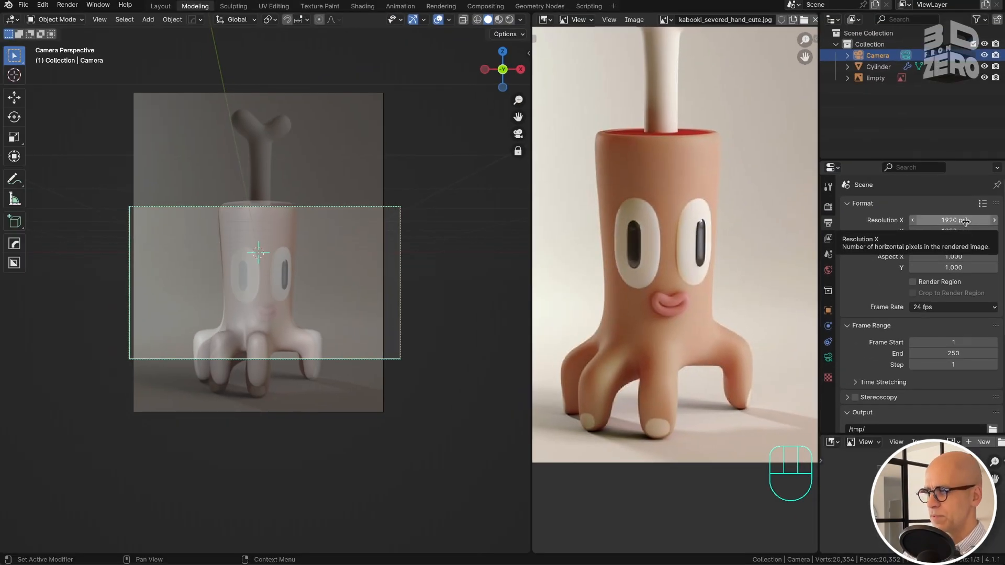
pyautogui.click(969, 220)
pyautogui.write('1080')
pyautogui.press('Tab')
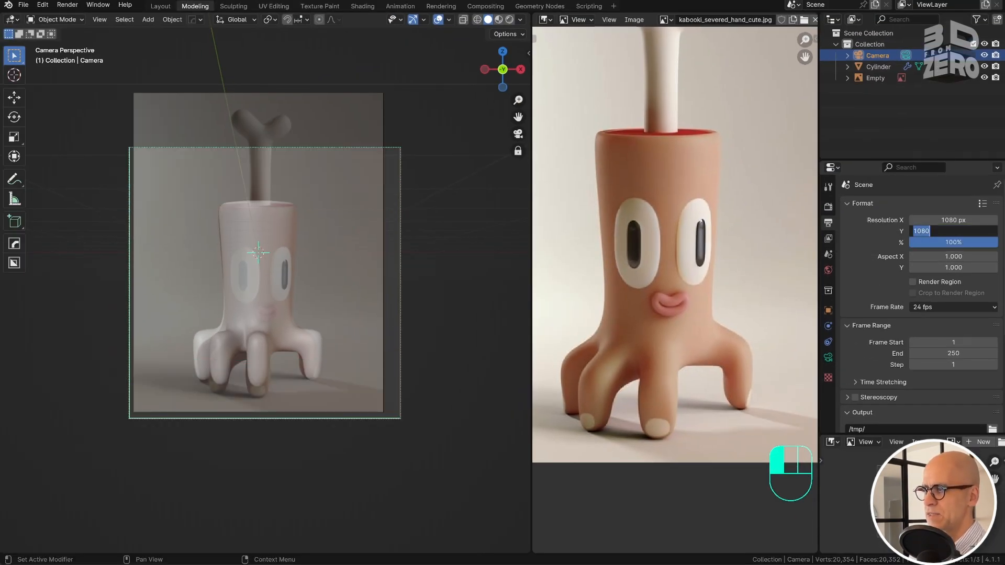
pyautogui.write('1920')
pyautogui.press('Return')
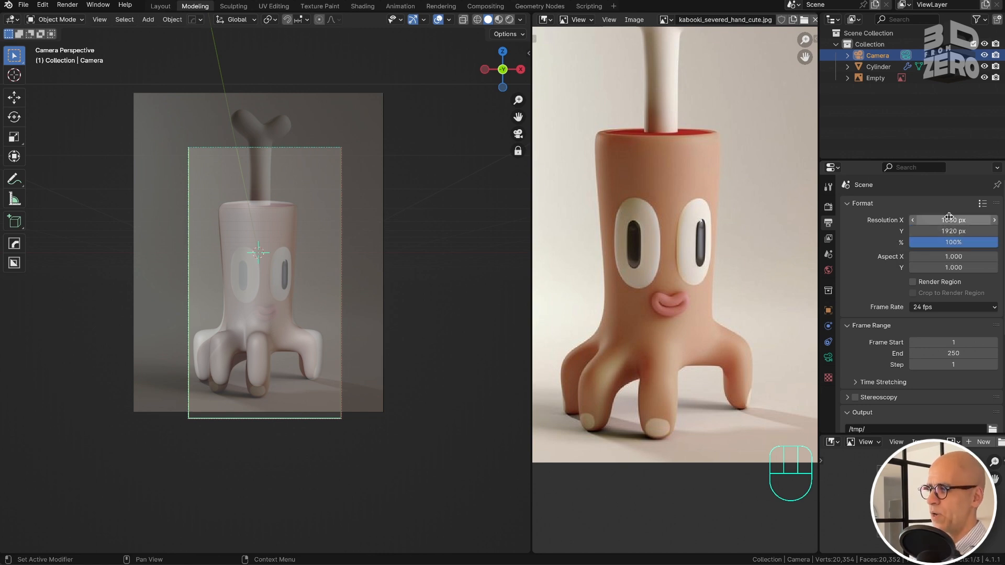
# Step: Adjust the horizontal resolution to 1506 px and reposition the camera so its frame coincides with the reference image's borders
pyautogui.moveTo(953, 220); pyautogui.dragTo(997, 220)
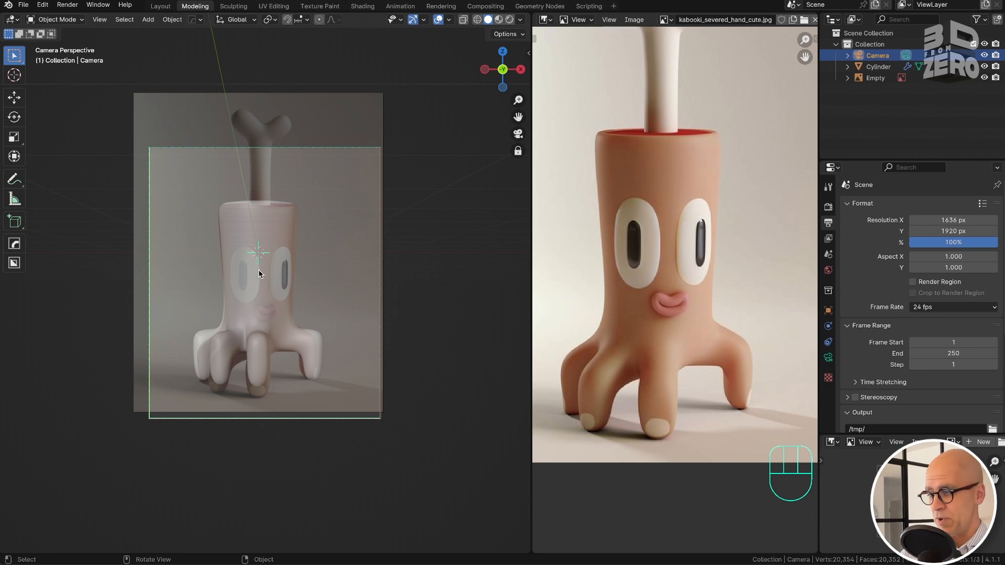
pyautogui.keyDown('shift'); pyautogui.moveTo(259, 269); pyautogui.dragTo(269, 318, button='middle'); pyautogui.keyUp('shift')
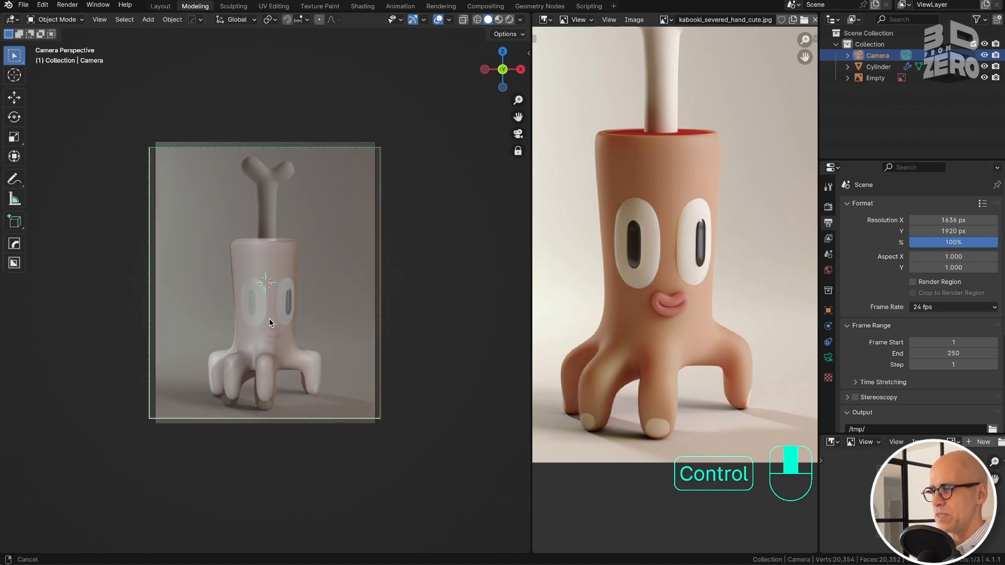
pyautogui.keyDown('shift'); pyautogui.moveTo(954, 221); pyautogui.dragTo(911, 221); pyautogui.keyUp('shift')
pyautogui.keyDown('shift'); pyautogui.moveTo(272, 304); pyautogui.dragTo(182, 332, button='middle'); pyautogui.keyUp('shift')
pyautogui.press('super+z')
pyautogui.scroll(2, 270, 298)
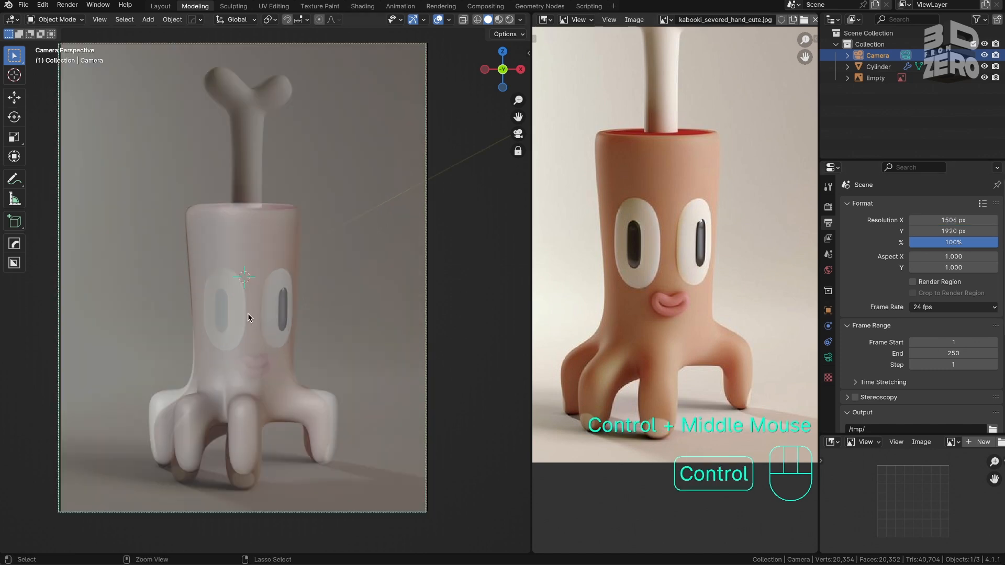
pyautogui.keyDown('shift'); pyautogui.moveTo(247, 313); pyautogui.dragTo(253, 310, button='middle'); pyautogui.keyUp('shift')
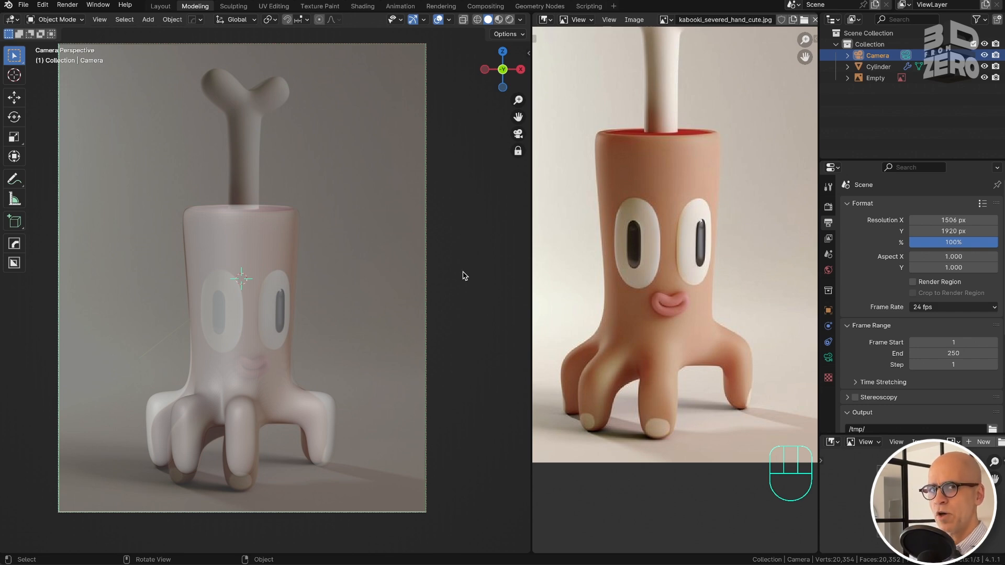
# Step: Leave the camera view for an angled overview of the scene and turn off Lock Camera to View
pyautogui.press('KP_0')
pyautogui.moveTo(360, 289)
pyautogui.mouseDown(button='middle')
pyautogui.moveTo(301, 298)
pyautogui.moveTo(373, 282)
pyautogui.mouseUp(button='middle')
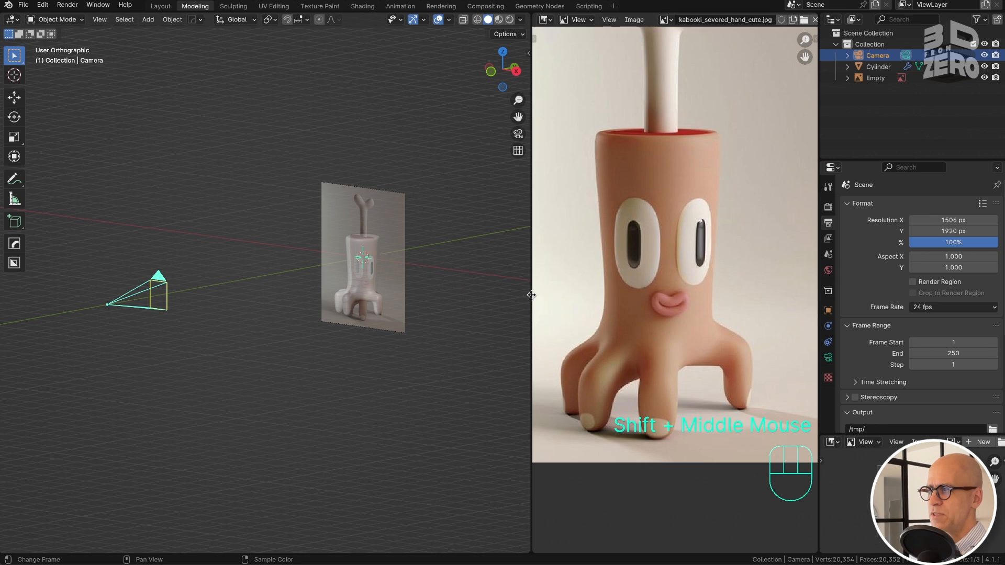
pyautogui.click(532, 297)
pyautogui.moveTo(532, 300); pyautogui.dragTo(676, 293)
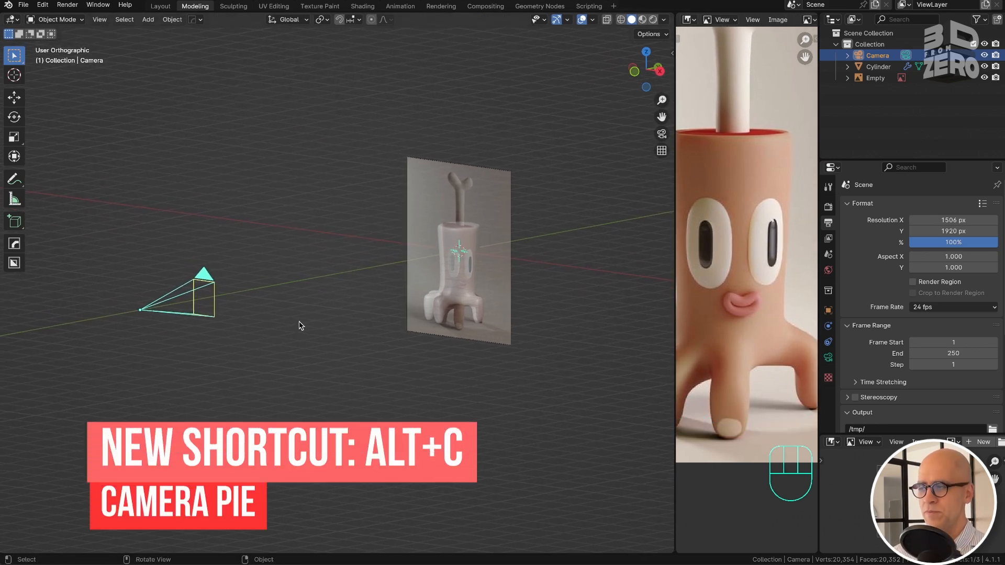
pyautogui.hotkey('alt', 'q')
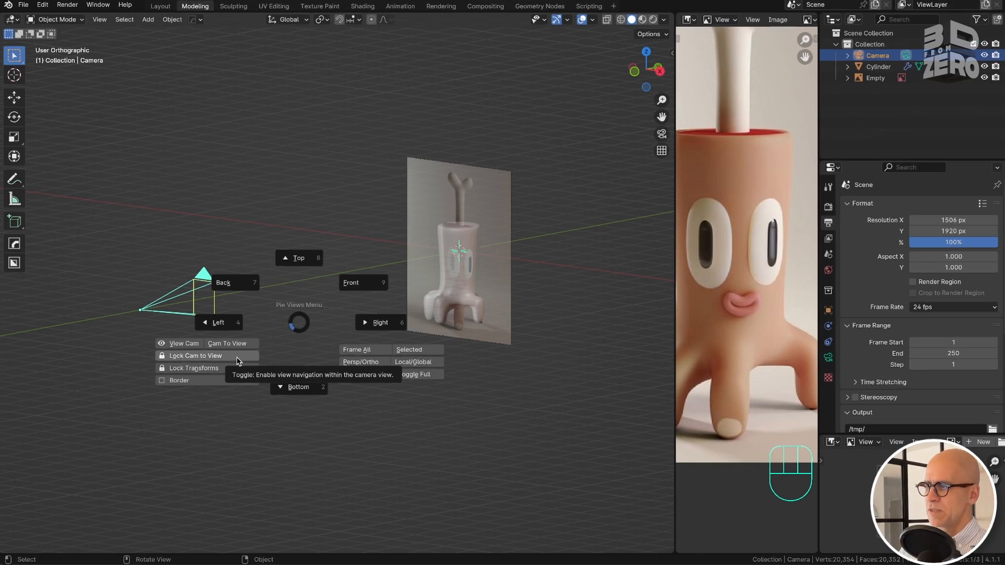
pyautogui.click(238, 361)
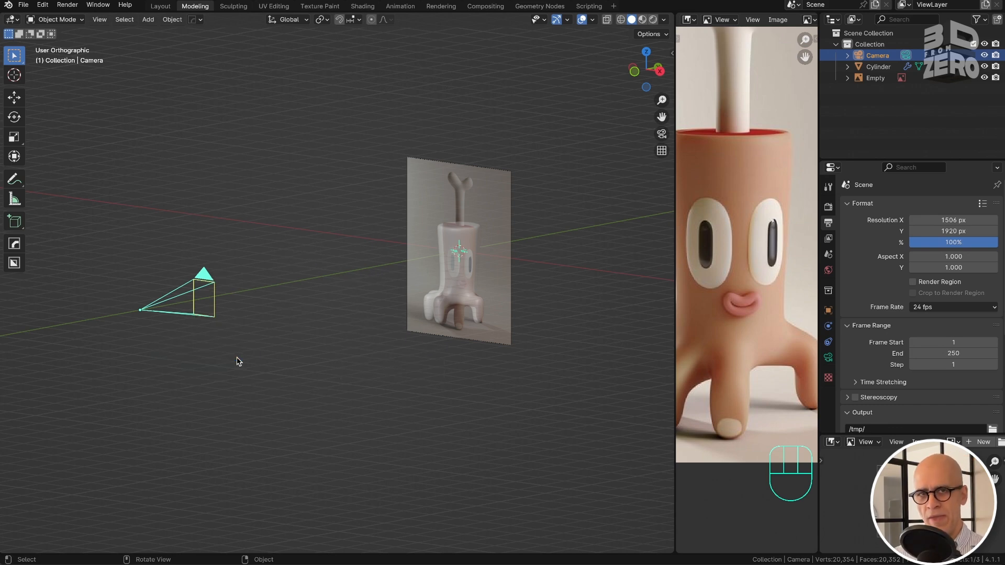
# Step: Parent the reference image to the camera using Object (Keep Transform)
pyautogui.click(460, 196)
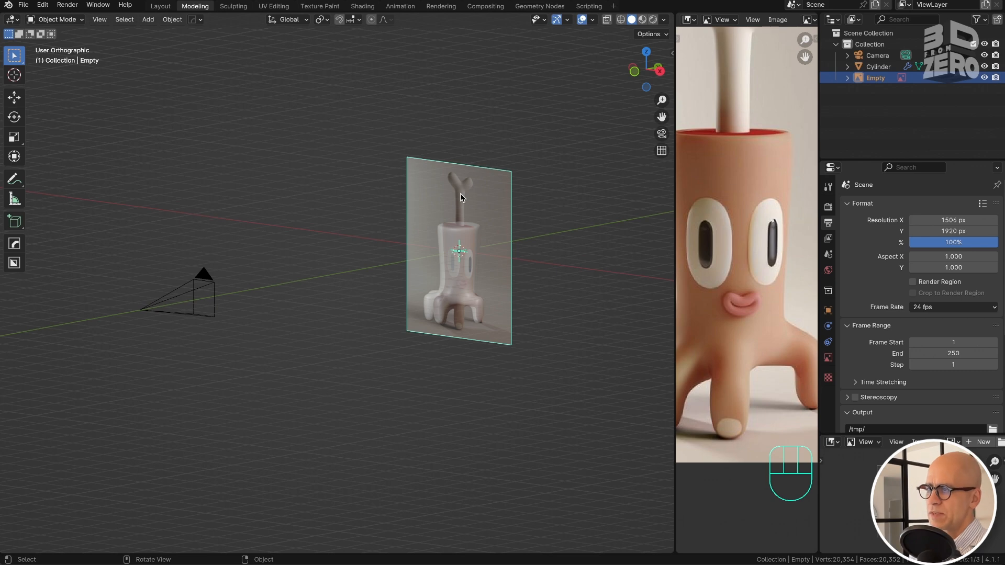
pyautogui.click(460, 197)
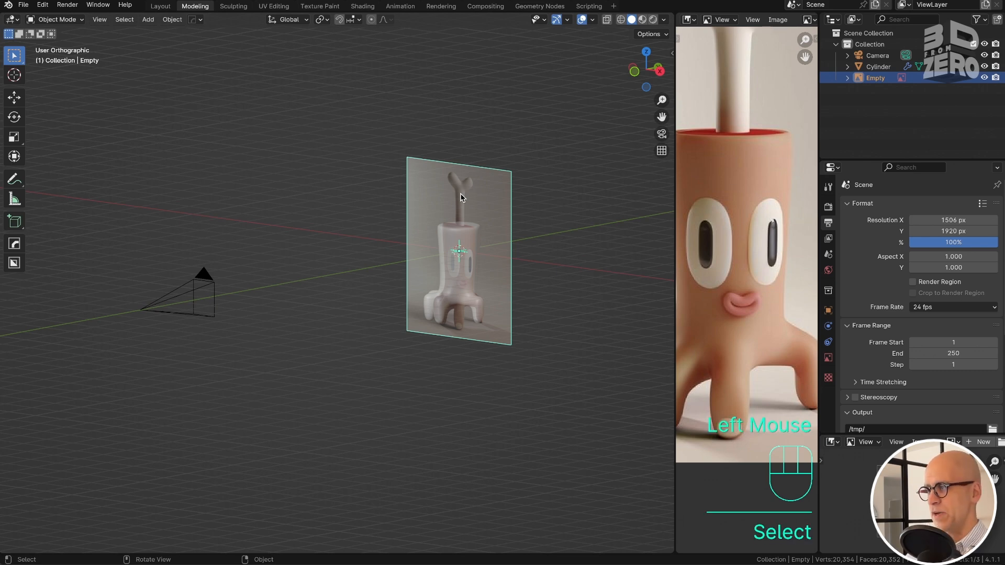
pyautogui.press('shift')
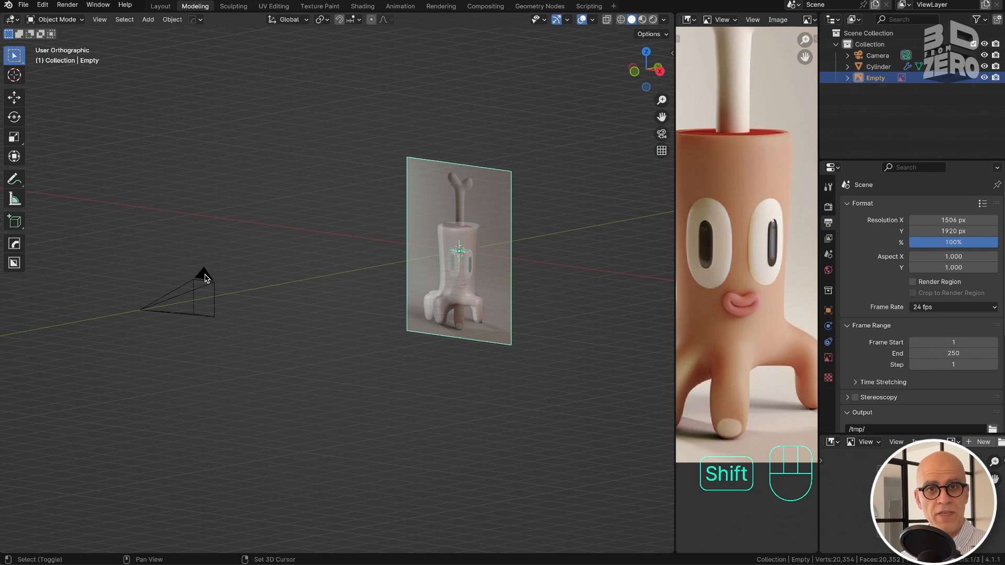
pyautogui.keyDown('shift'); pyautogui.click(204, 278); pyautogui.keyUp('shift')
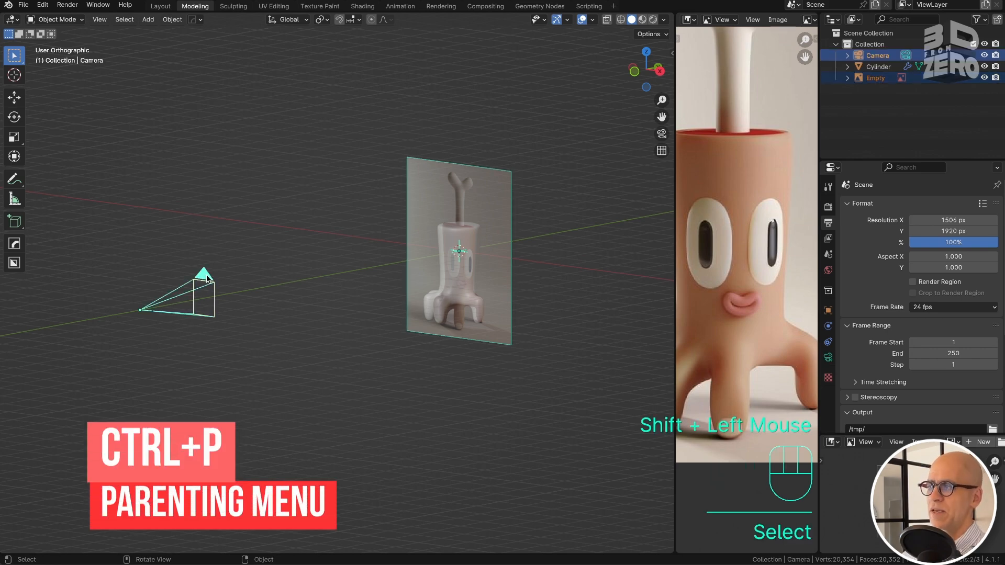
pyautogui.hotkey('ctrl', 'p')
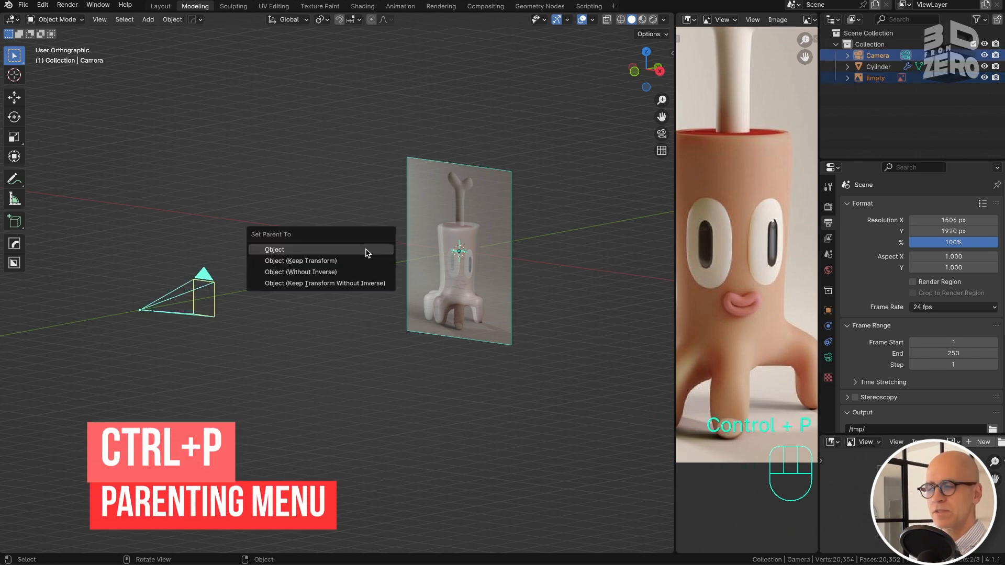
pyautogui.click(320, 263)
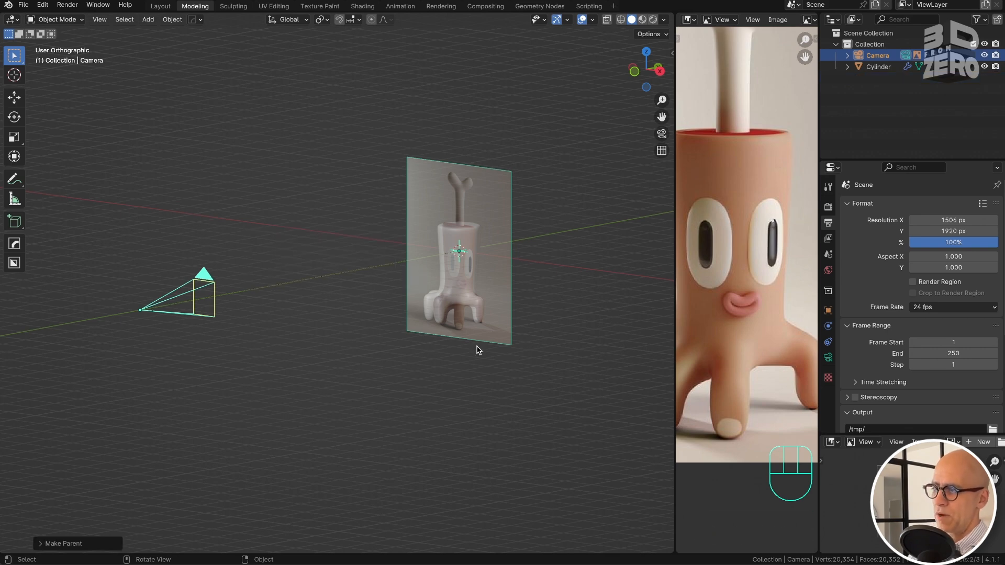
# Step: Look through the camera and check the Lock Camera to View option
pyautogui.press('KP_0')
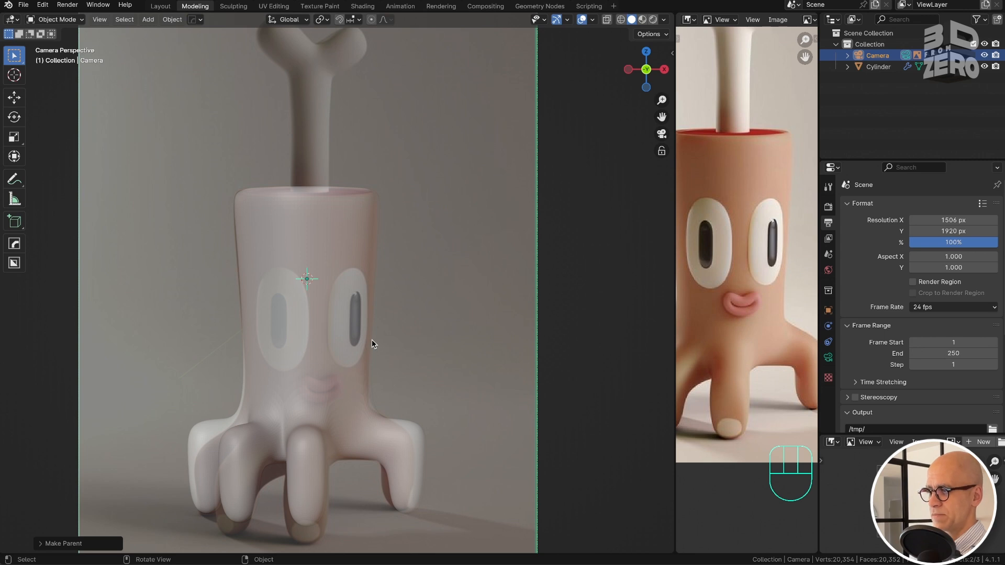
pyautogui.hotkey('alt', 'q')
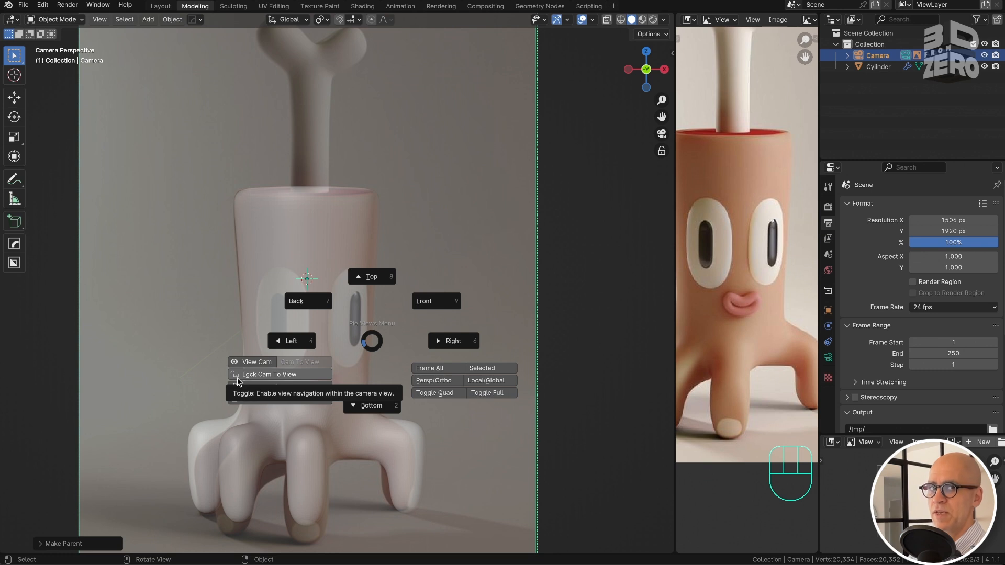
pyautogui.click(237, 378)
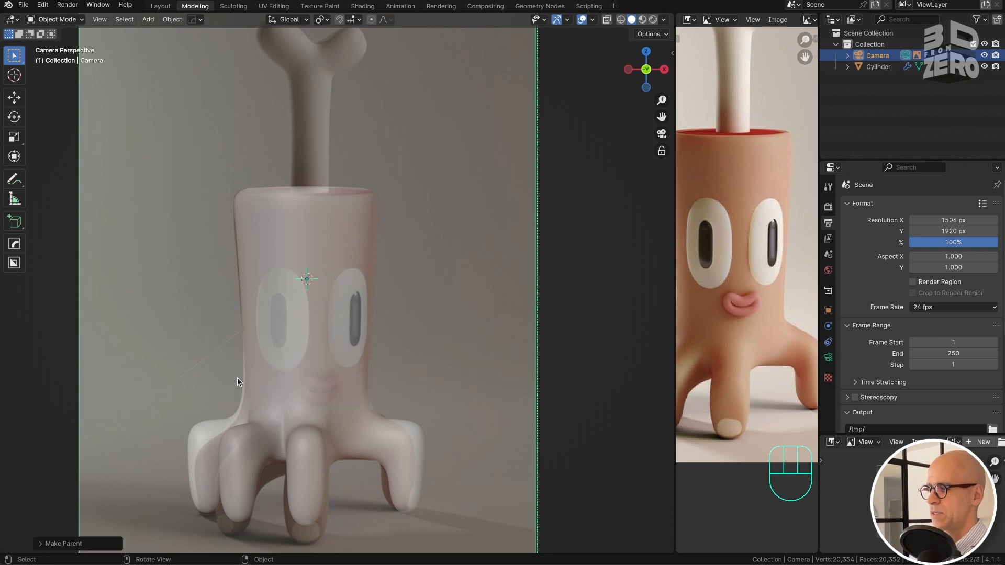
pyautogui.scroll(-2, 297, 326)
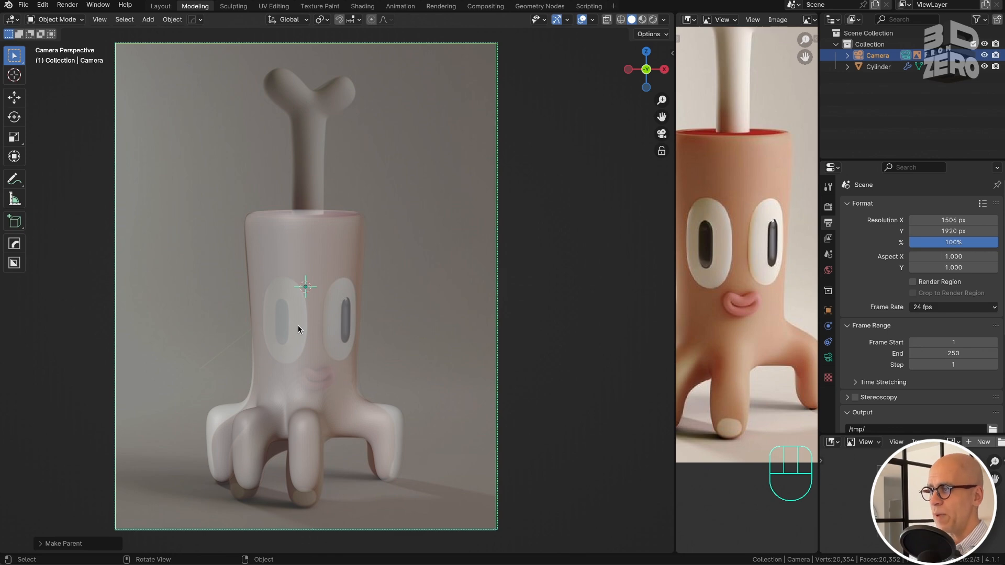
# Step: Try rotating the camera with its parented reference image from an outside view, and return to the camera view
pyautogui.moveTo(298, 325); pyautogui.dragTo(247, 354, button='middle')
pyautogui.click(187, 382)
pyautogui.click(178, 346)
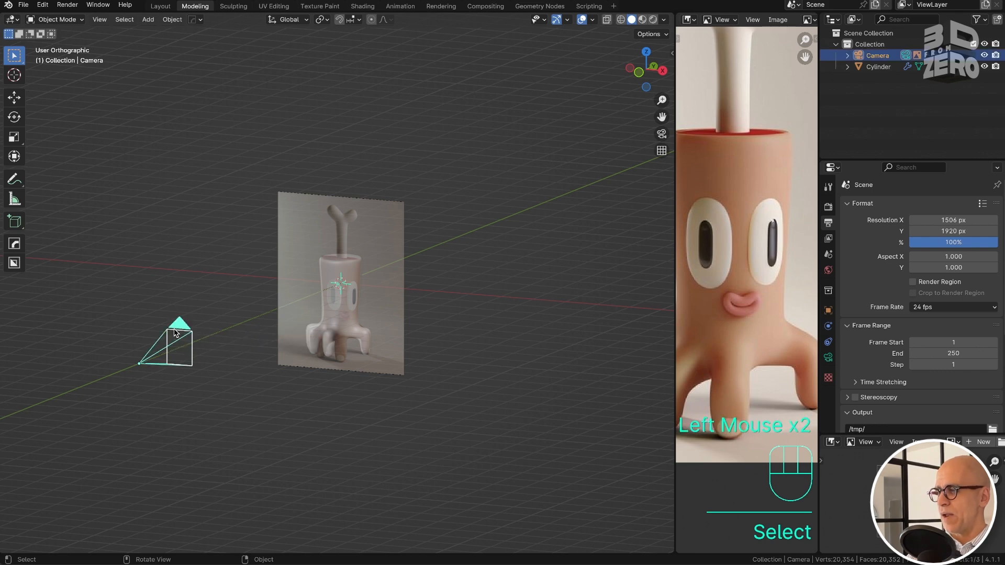
pyautogui.press('r')
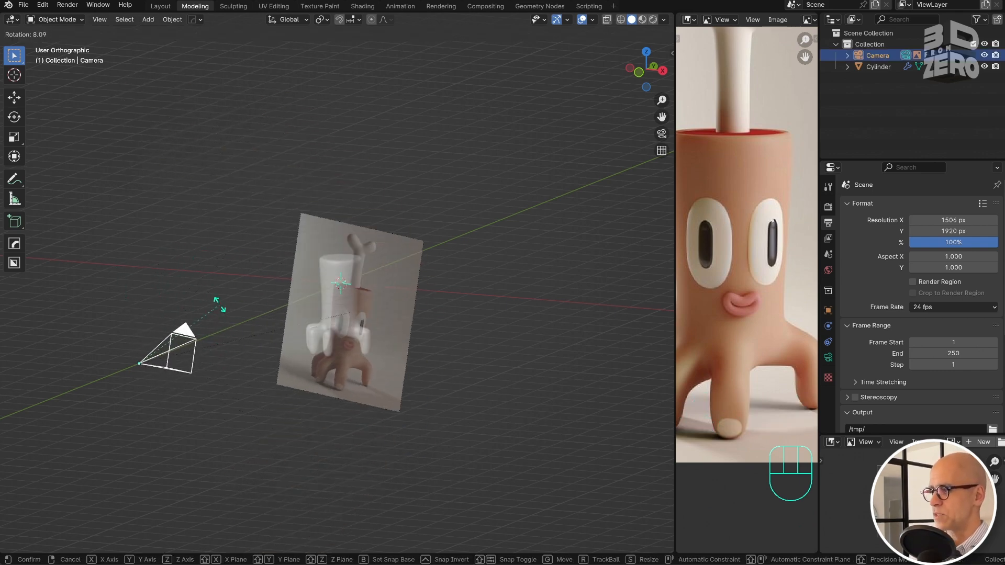
pyautogui.press('Escape')
pyautogui.press('KP_0')
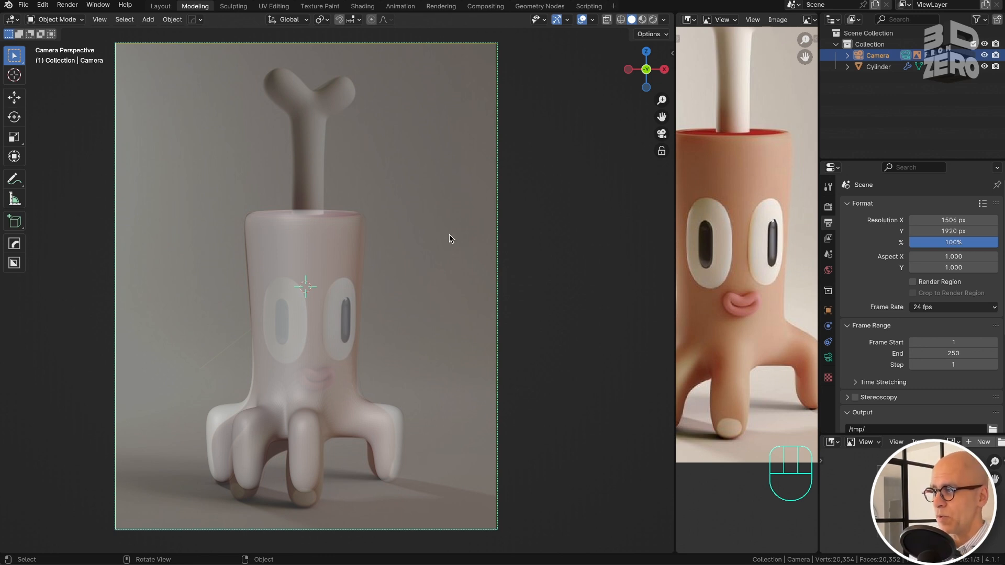
# Step: Search the add-on preferences for "extr" and make sure Add Mesh: Extra Objects is enabled
pyautogui.press('super+comma')
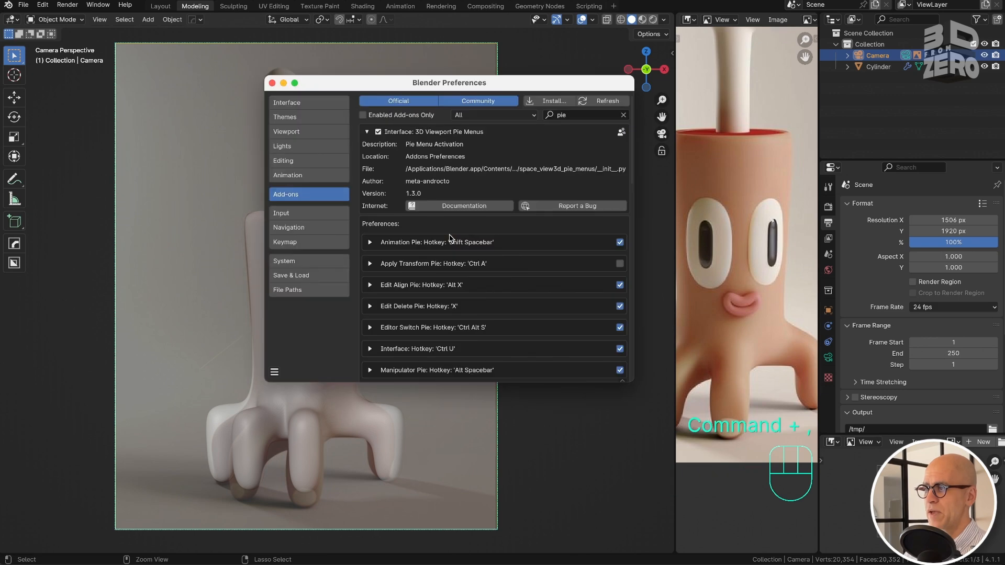
pyautogui.click(623, 114)
pyautogui.click(594, 113)
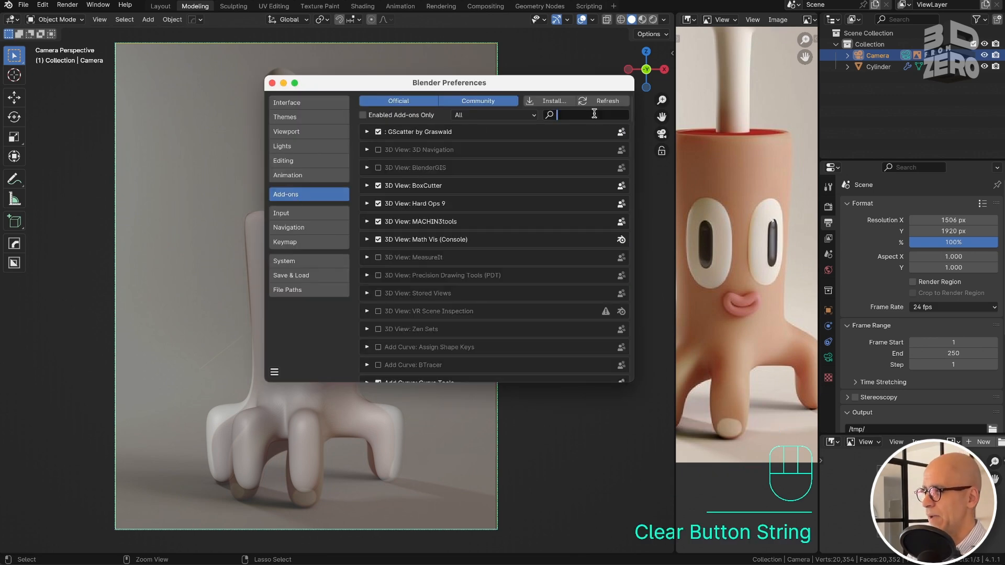
pyautogui.write('extr')
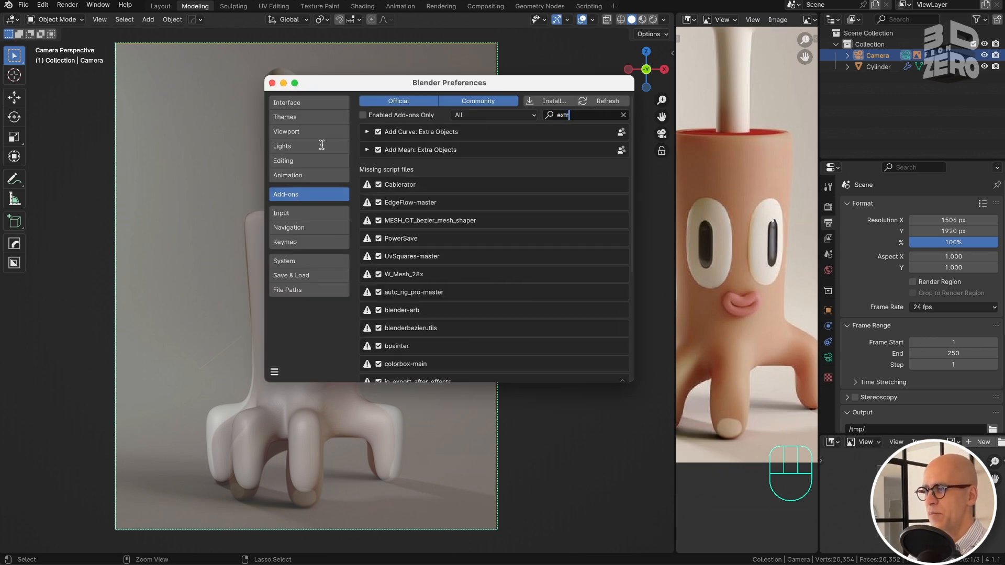
pyautogui.click(378, 151)
pyautogui.click(378, 150)
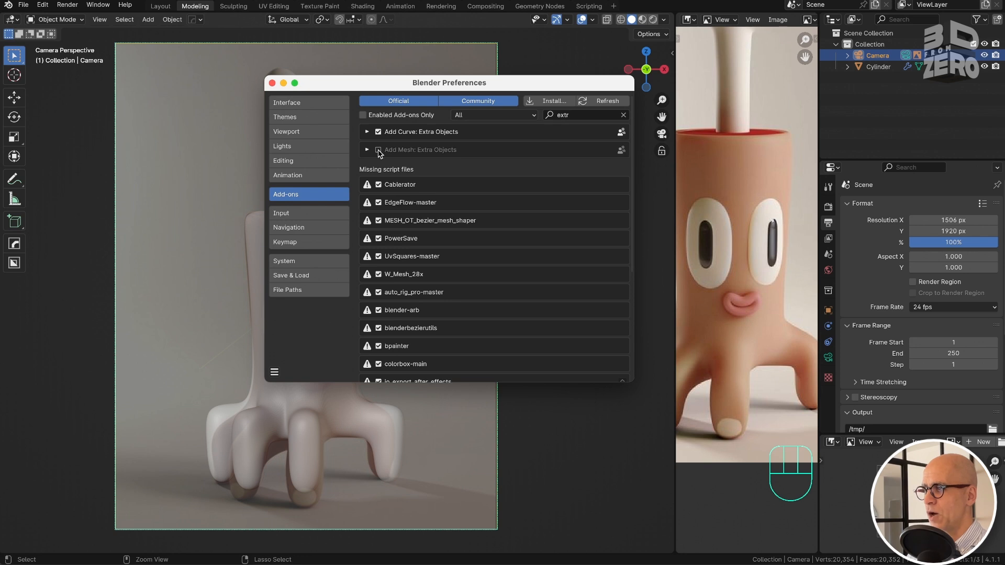
pyautogui.click(378, 151)
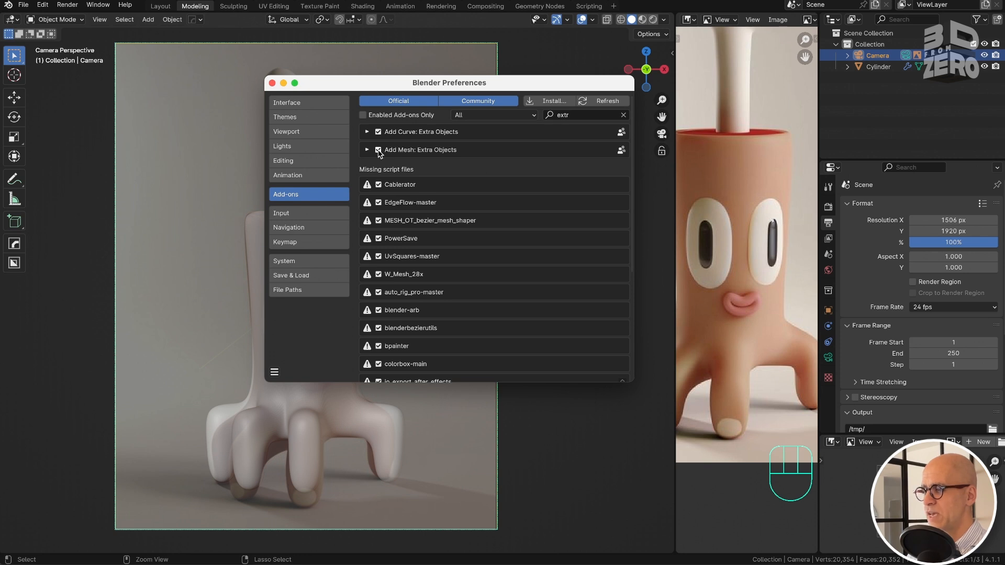
pyautogui.click(272, 83)
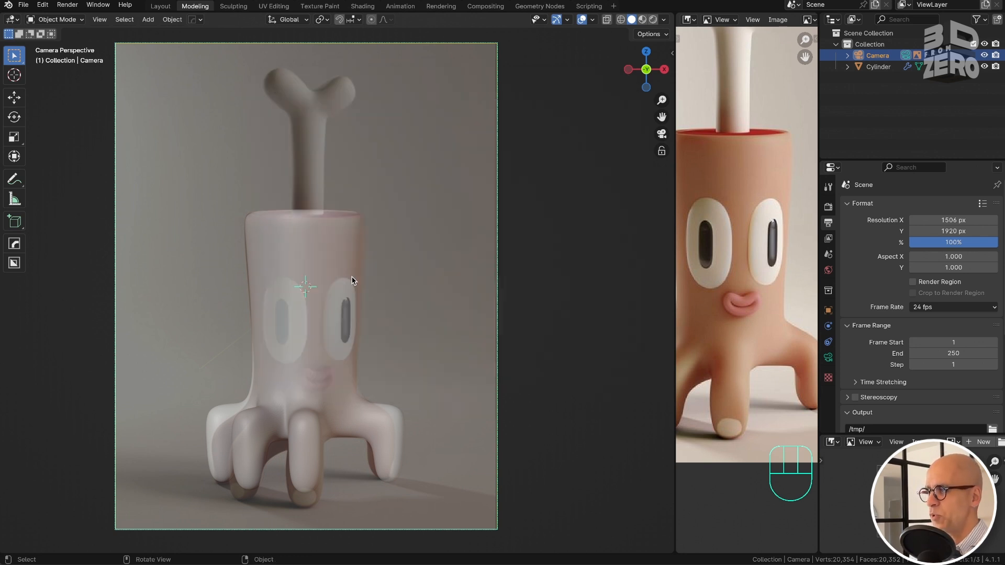
# Step: Add a Parent to Empty control for the camera
pyautogui.click(882, 61)
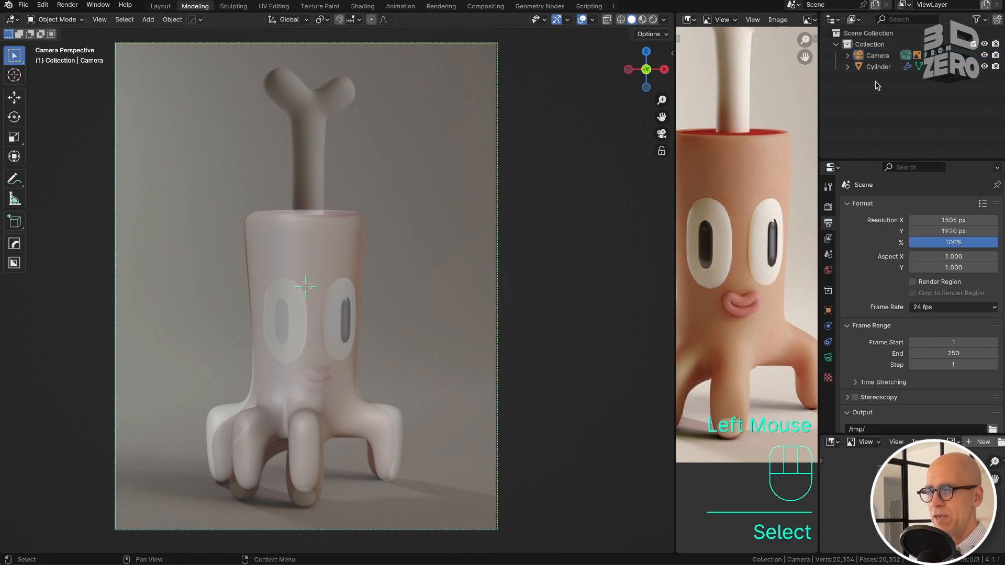
pyautogui.click(882, 61)
pyautogui.hotkey('shift', 'a')
pyautogui.moveTo(370, 224)
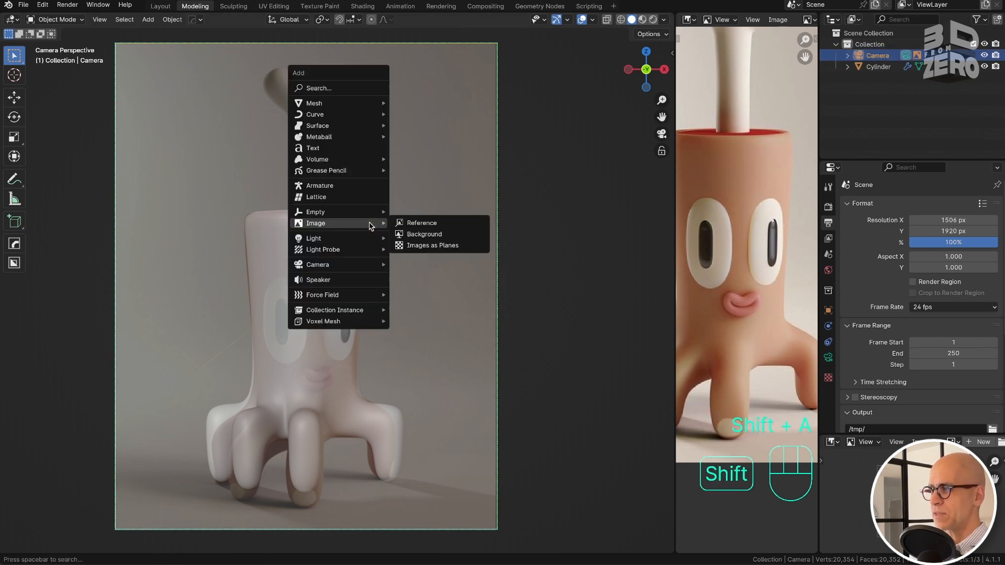
pyautogui.write('parent')
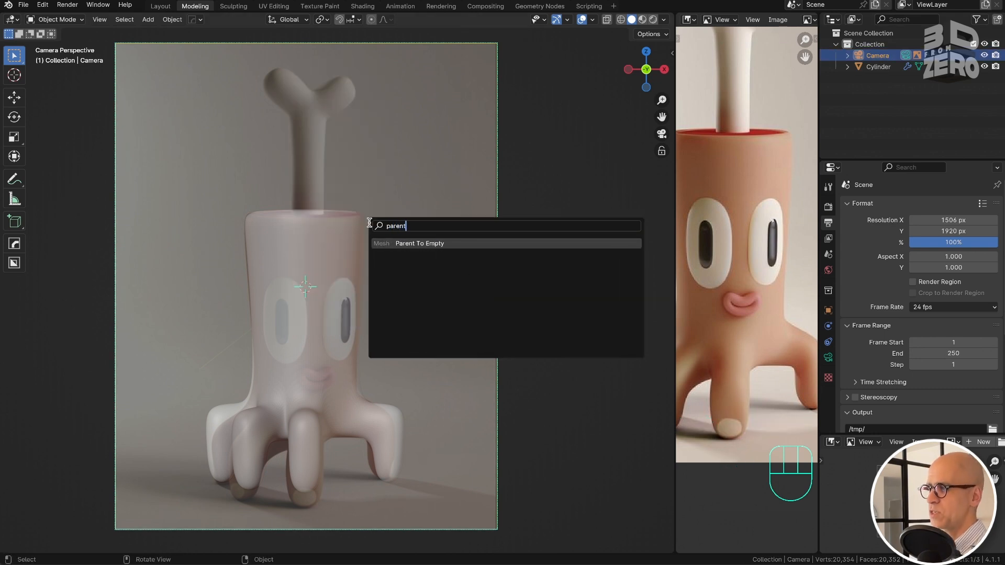
pyautogui.click(439, 243)
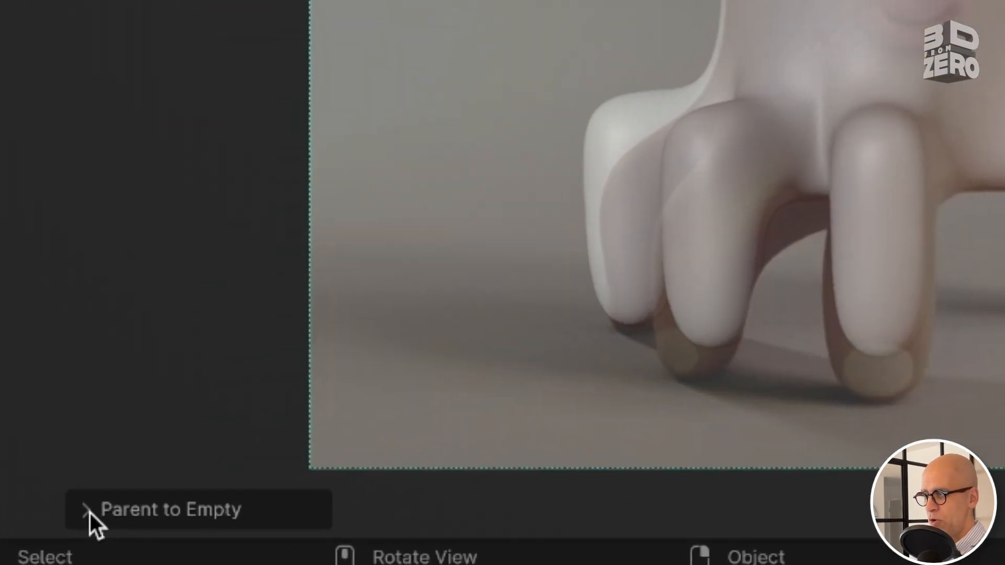
# Step: Name the camera's new parent empty Cam_Ctrl and set its location to Cursor
pyautogui.click(87, 510)
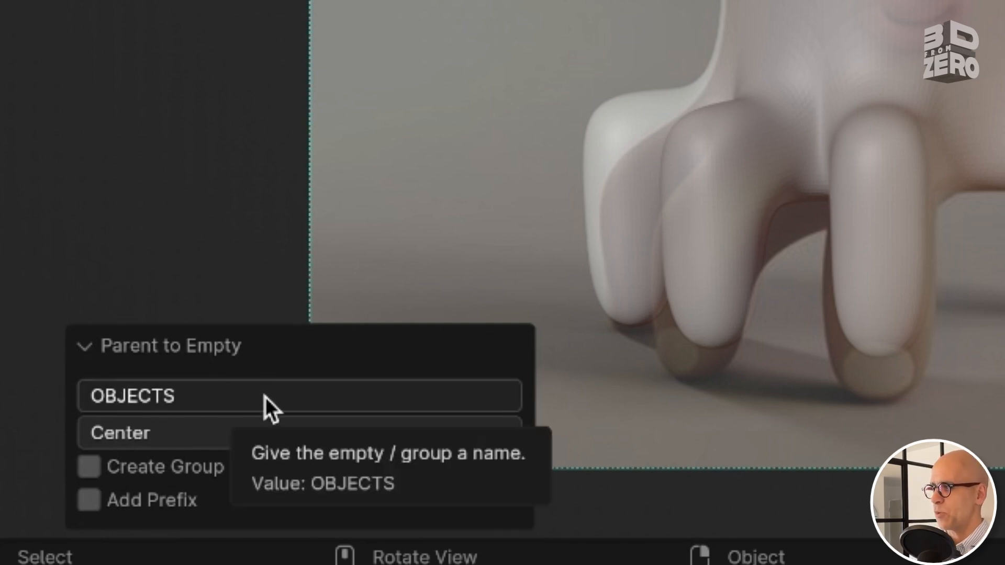
pyautogui.click(475, 395)
pyautogui.write('C')
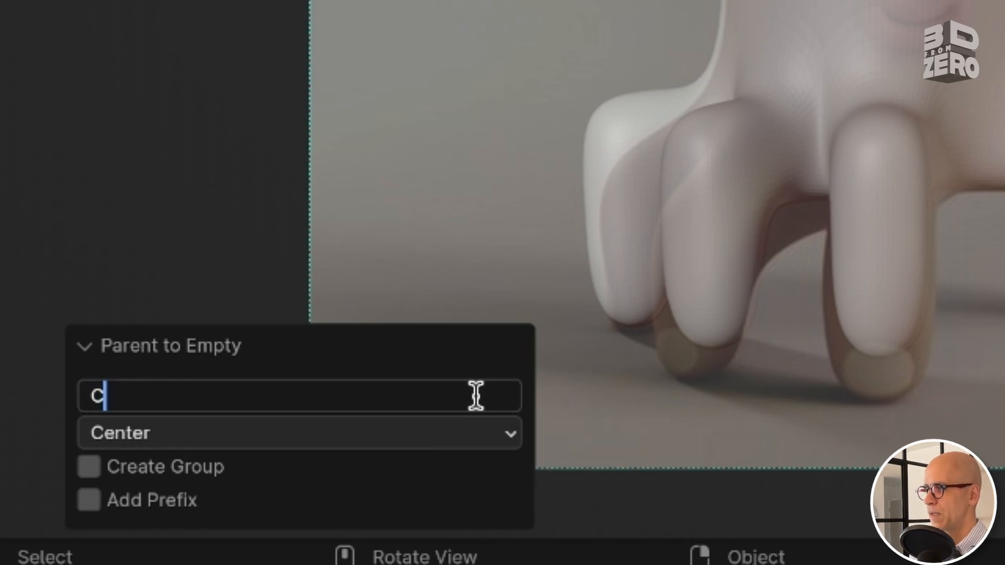
pyautogui.write('am_Ctrl')
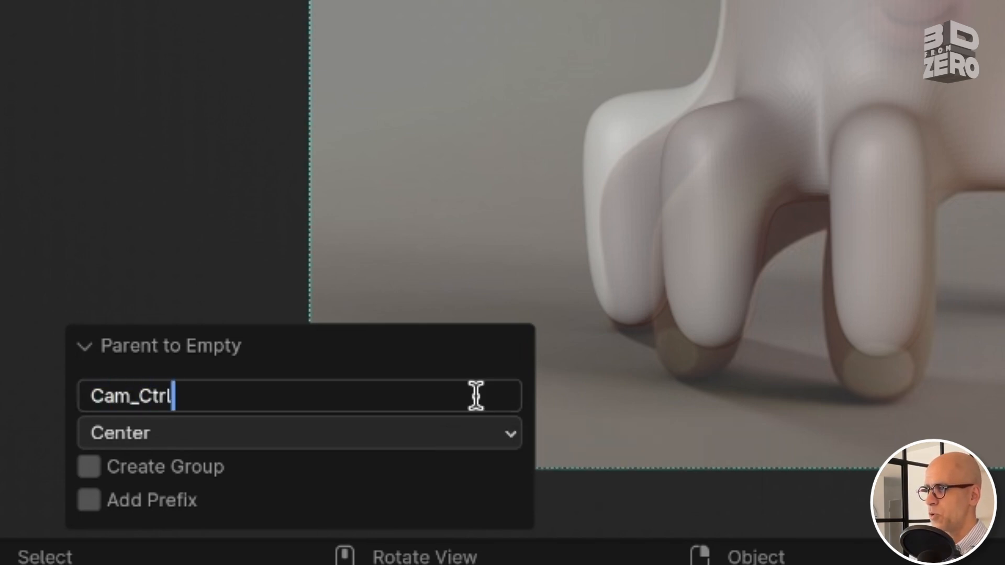
pyautogui.press('Return')
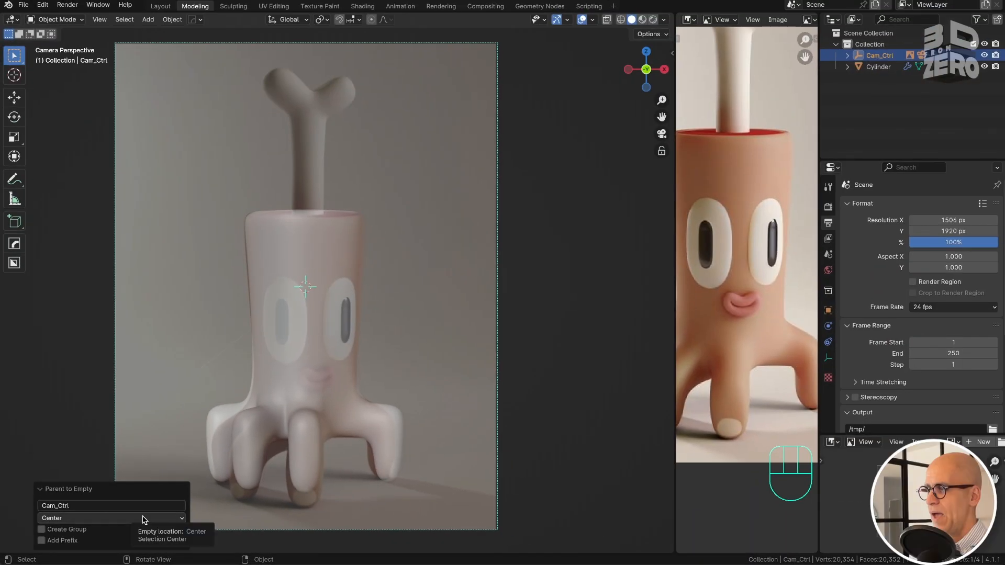
pyautogui.click(145, 518)
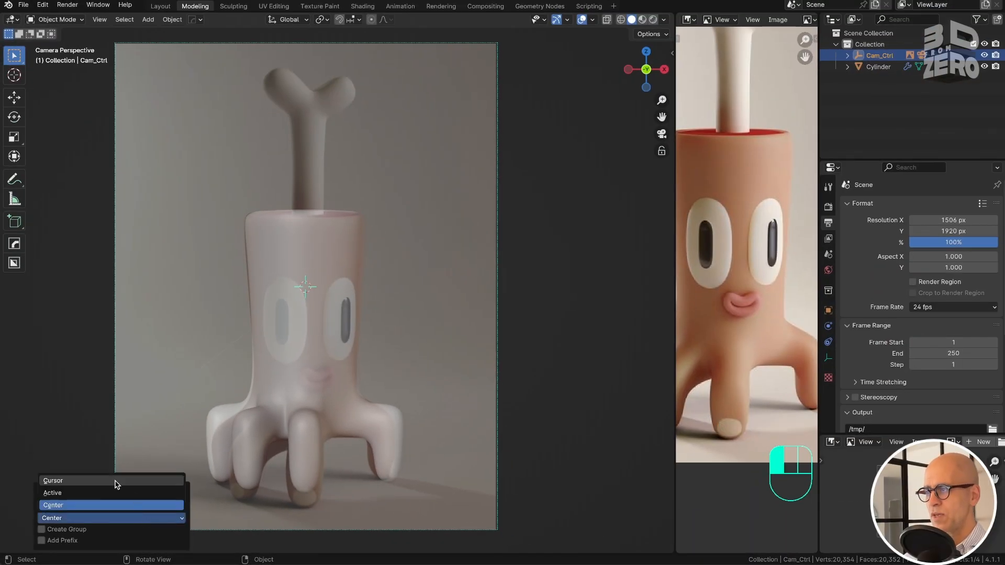
pyautogui.click(88, 480)
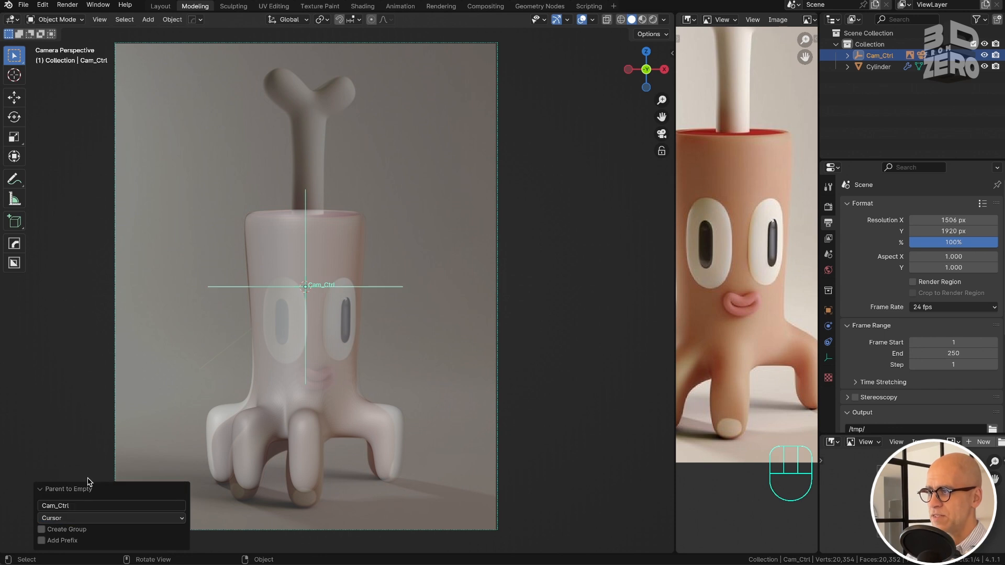
pyautogui.click(44, 489)
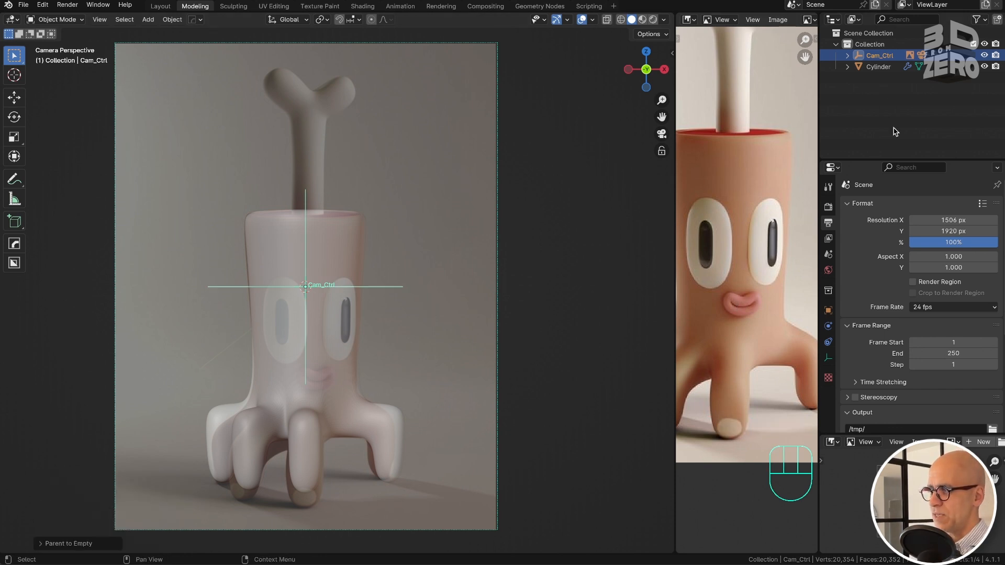
# Step: Try rotating the Cam_Ctrl empty about the global Z, Y and X axes to test the camera rig
pyautogui.click(848, 55)
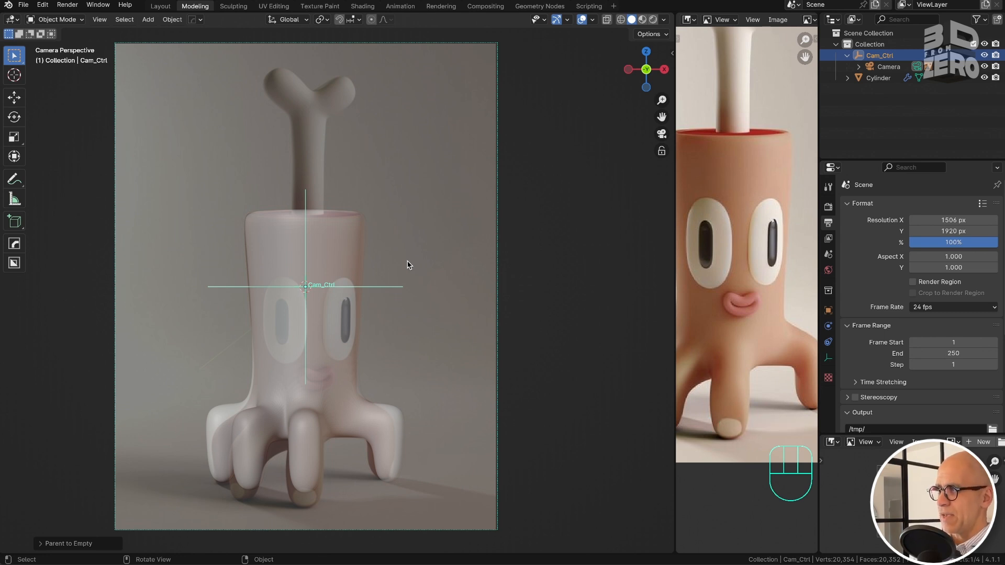
pyautogui.click(906, 53)
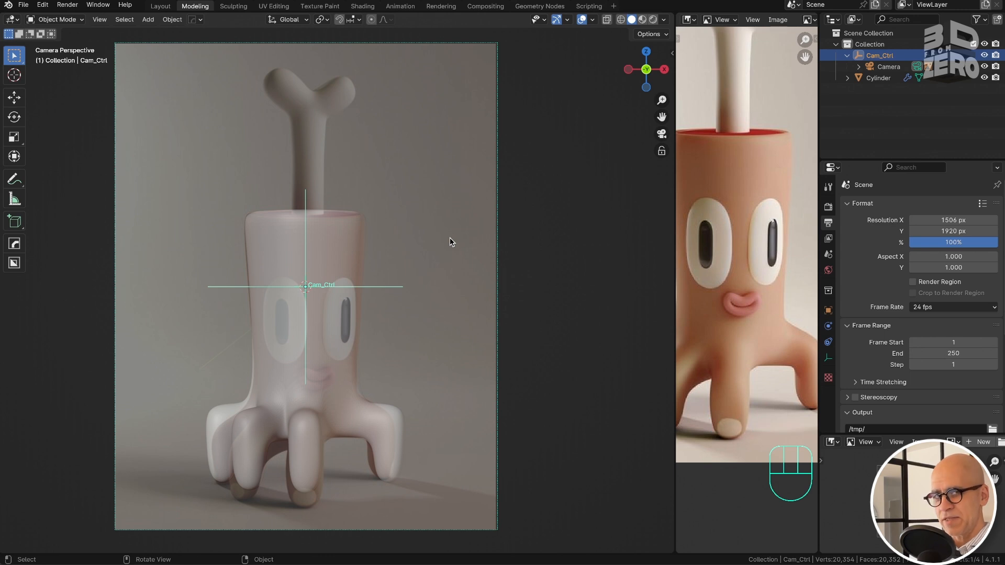
pyautogui.press('r')
pyautogui.press('z')
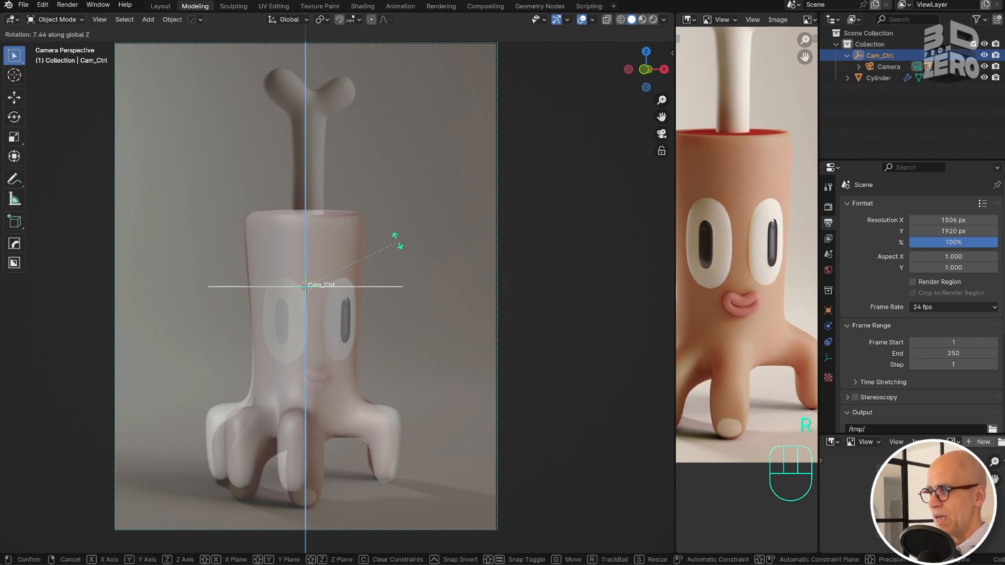
pyautogui.rightClick(426, 247)
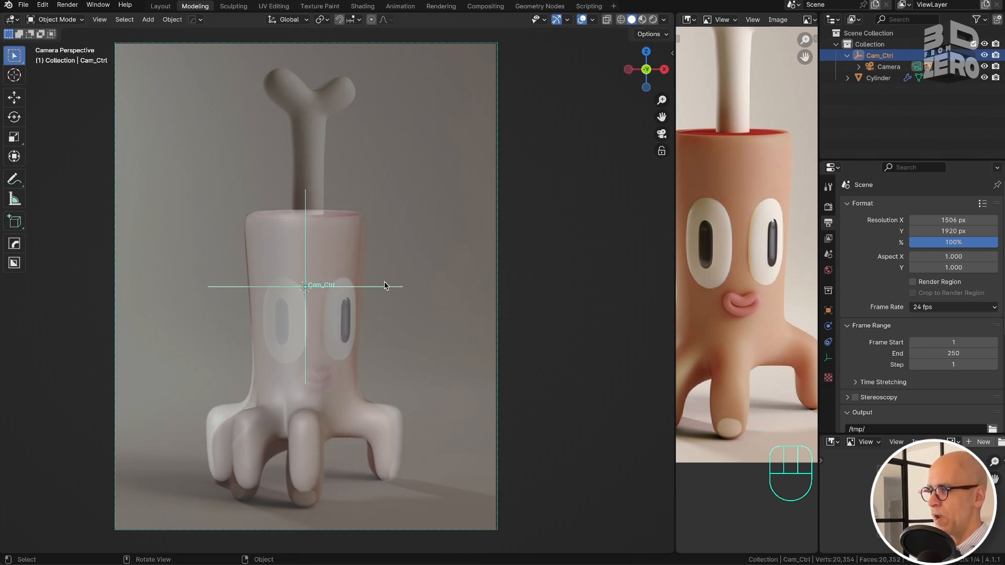
pyautogui.press('r')
pyautogui.press('y')
pyautogui.rightClick(395, 268)
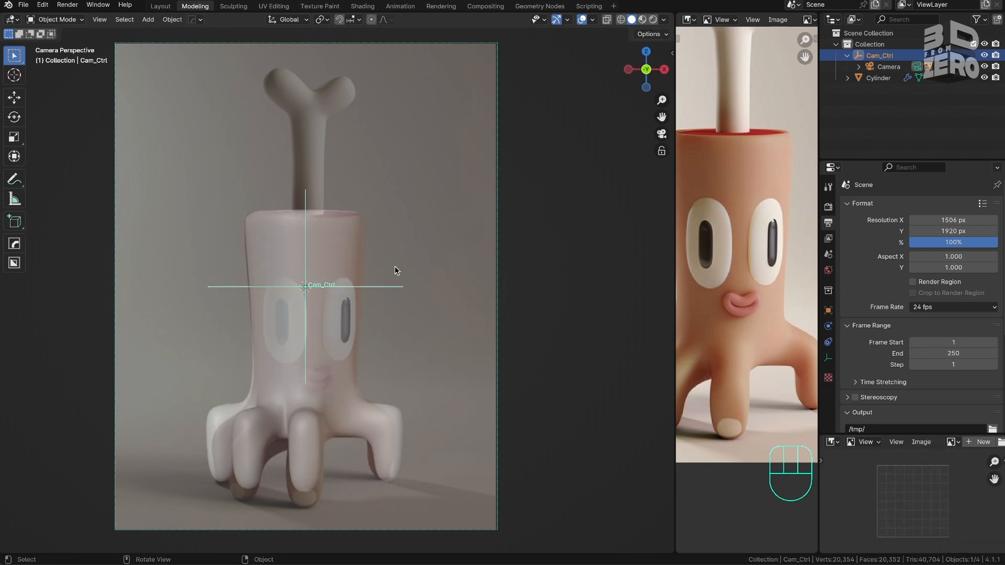
pyautogui.press('r')
pyautogui.press('x')
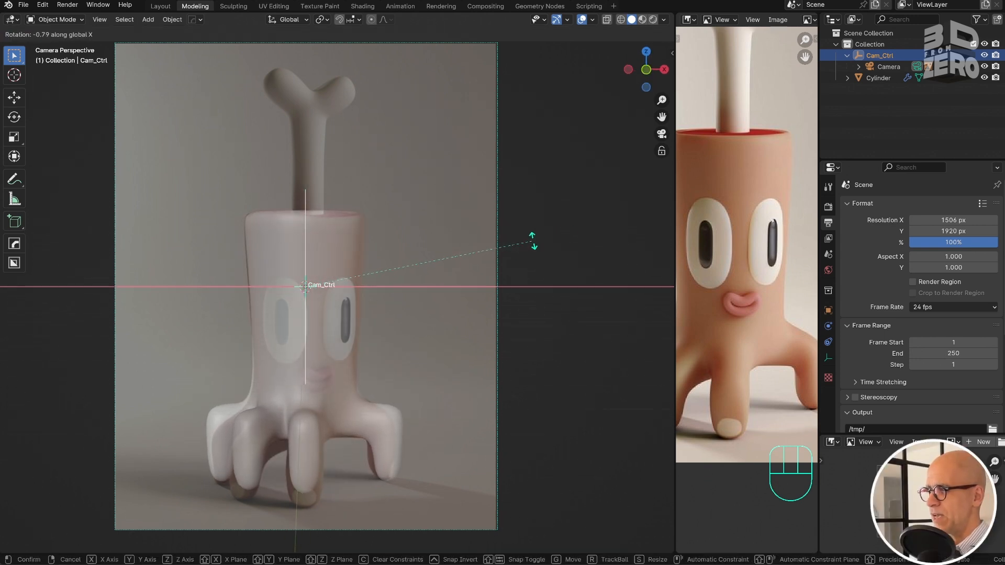
pyautogui.click(537, 266)
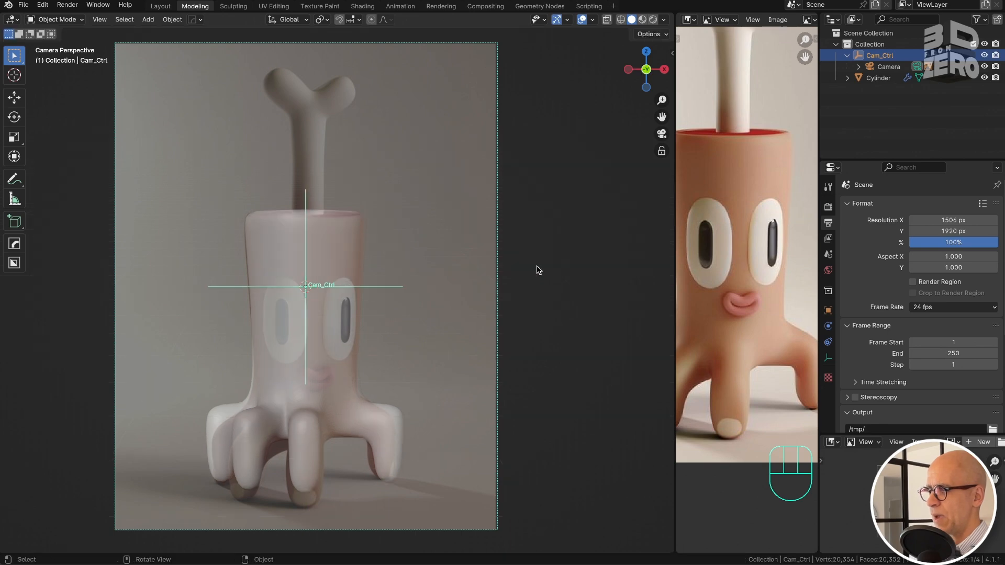
# Step: Show the selectability toggles in the Outliner and make the Camera unselectable
pyautogui.click(884, 71)
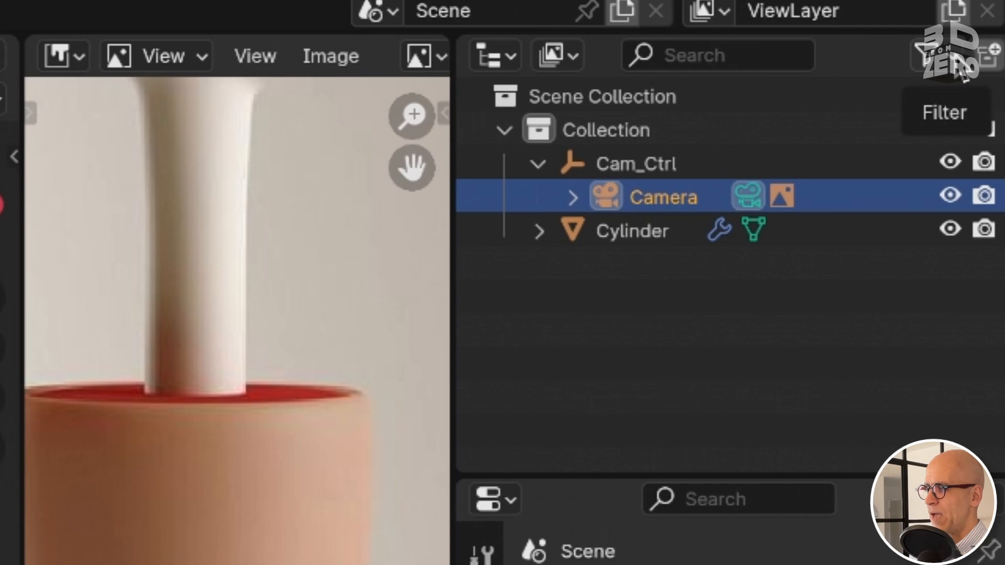
pyautogui.click(927, 55)
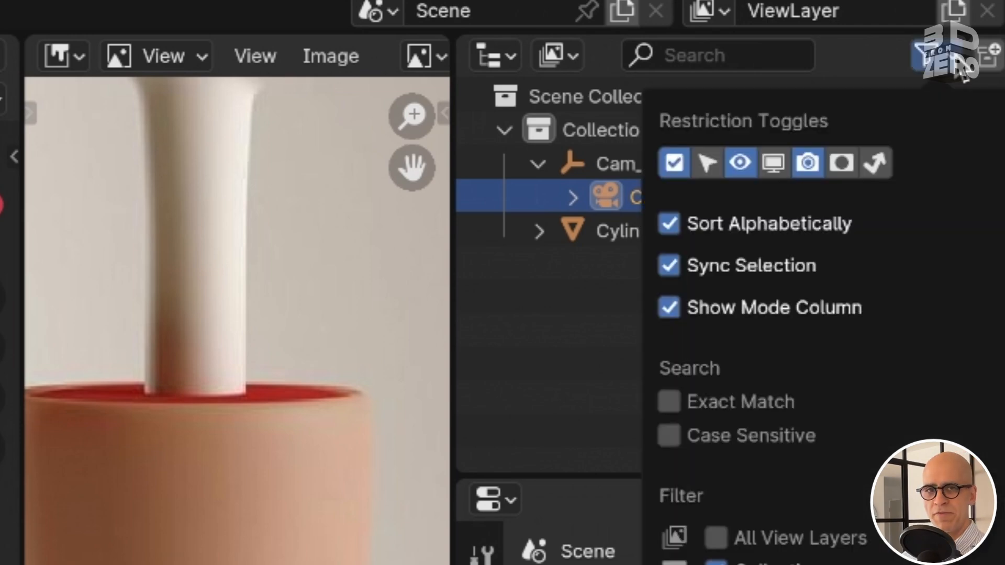
pyautogui.click(713, 169)
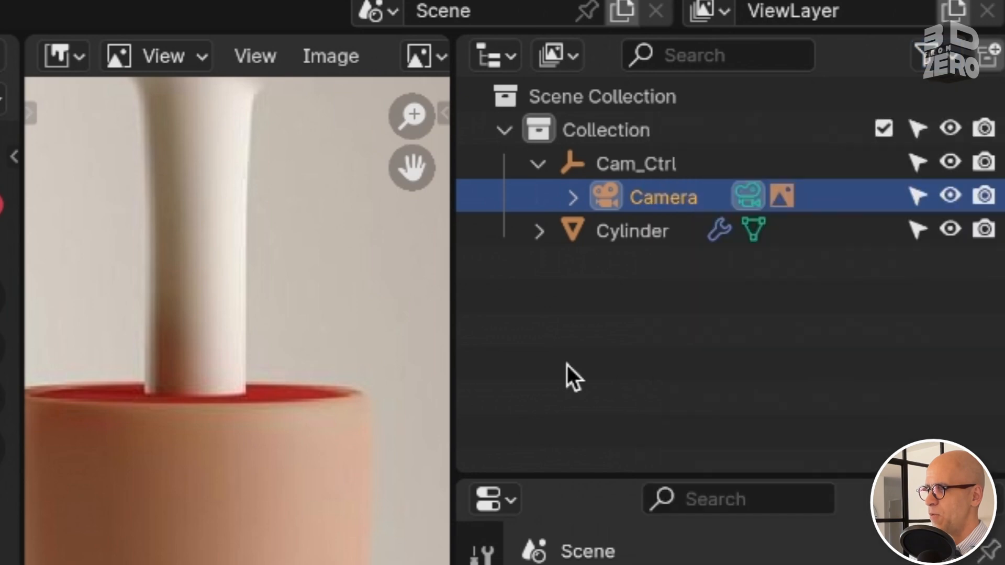
pyautogui.click(917, 196)
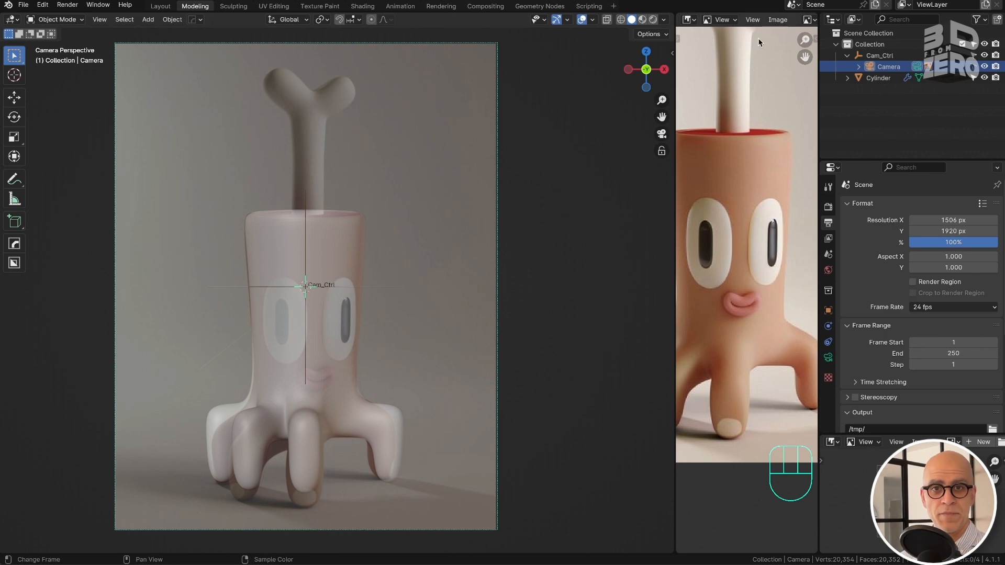
pyautogui.click(847, 55)
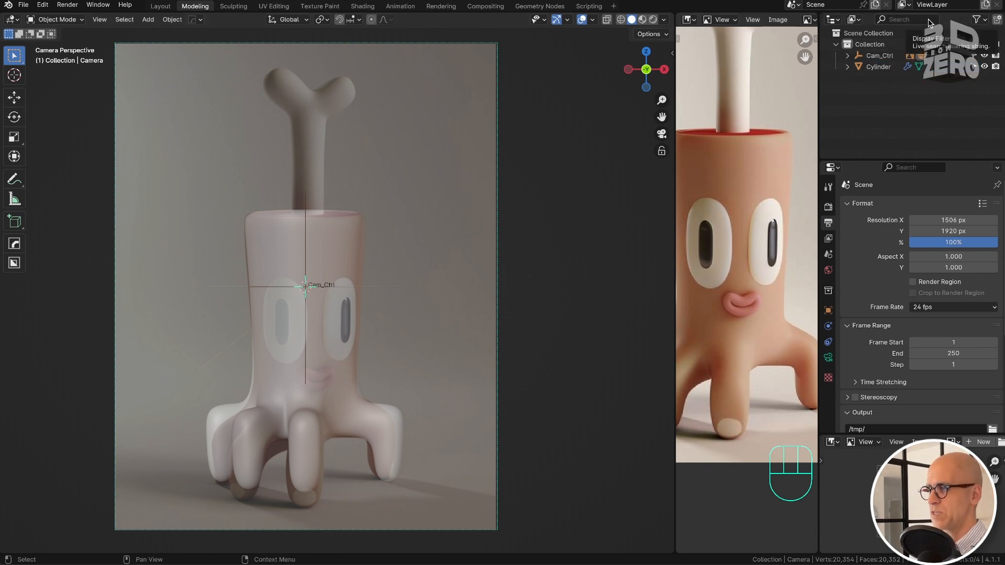
# Step: Locate the reference image's empty in the Outliner, make it unselectable and collapse the Collection
pyautogui.click(496, 234)
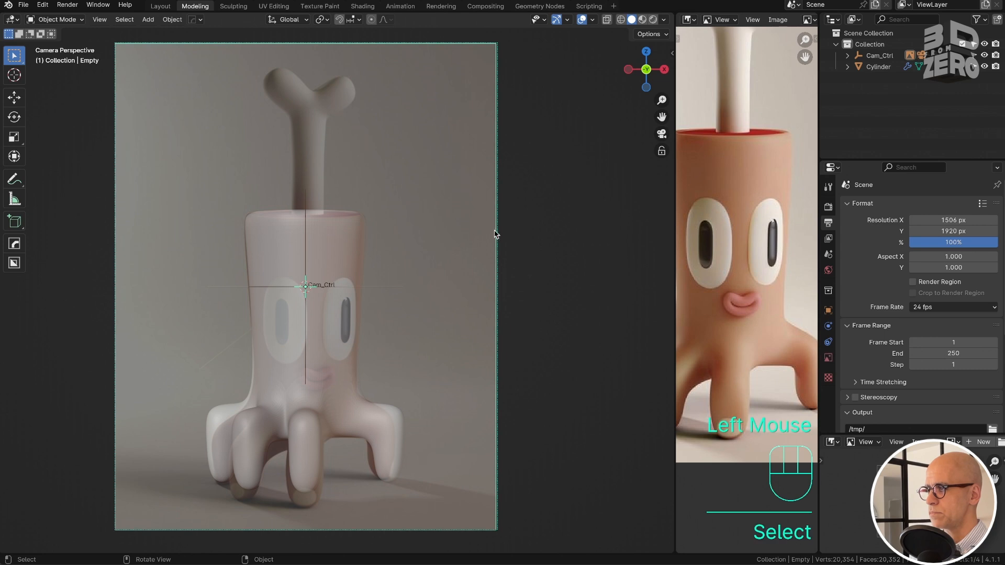
pyautogui.press('KP_Decimal')
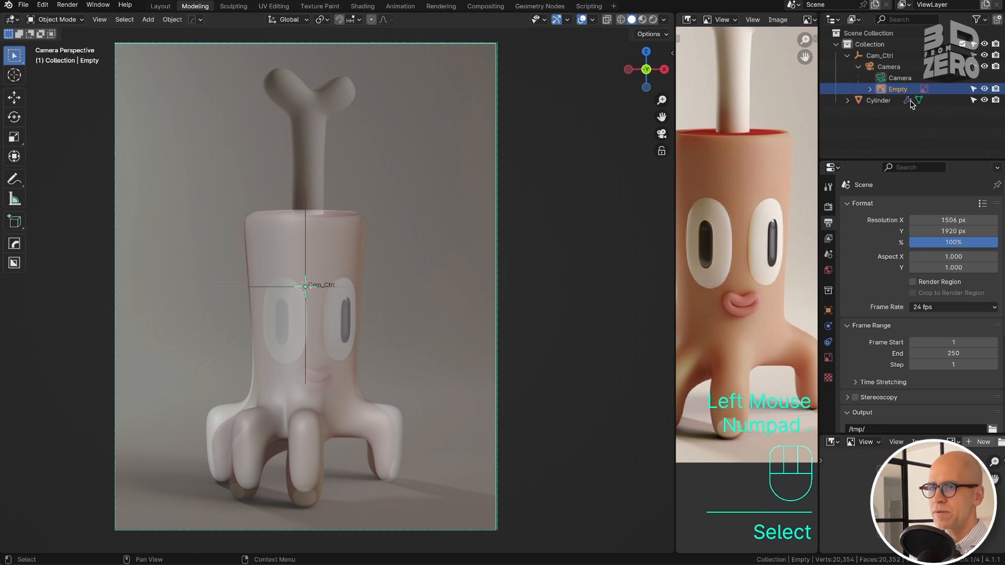
pyautogui.click(972, 90)
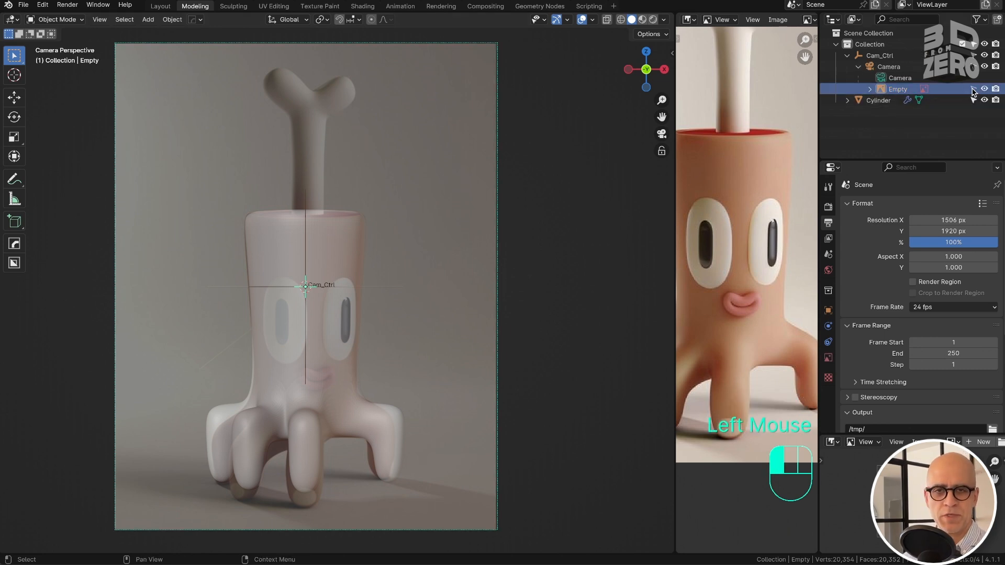
pyautogui.click(836, 45)
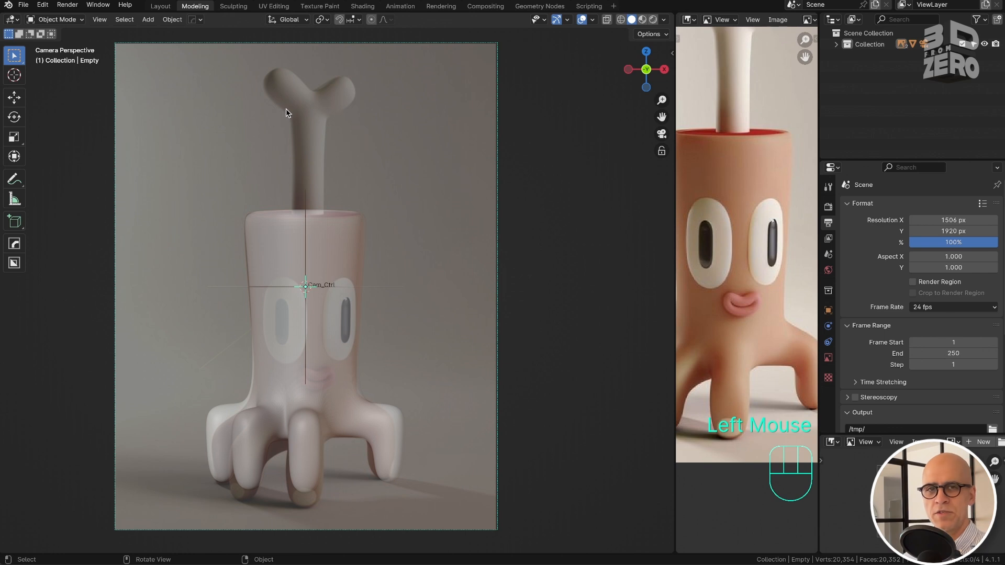
# Step: Widen the reference image editor to about half the workspace and frame the top of the character's body and its eyes
pyautogui.scroll(3, 755, 133)
pyautogui.moveTo(676, 157); pyautogui.dragTo(423, 155)
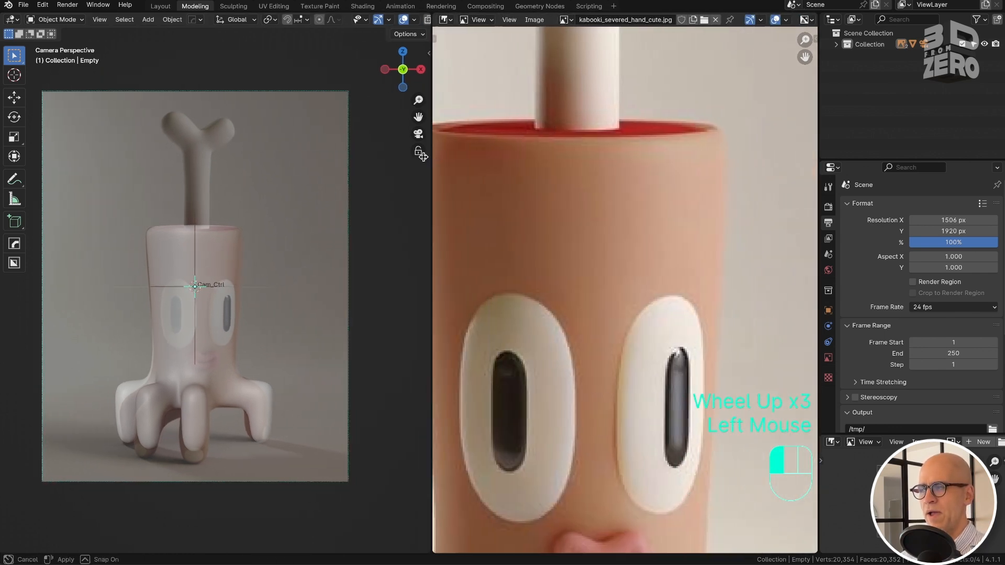
pyautogui.moveTo(576, 126); pyautogui.dragTo(631, 179, button='middle')
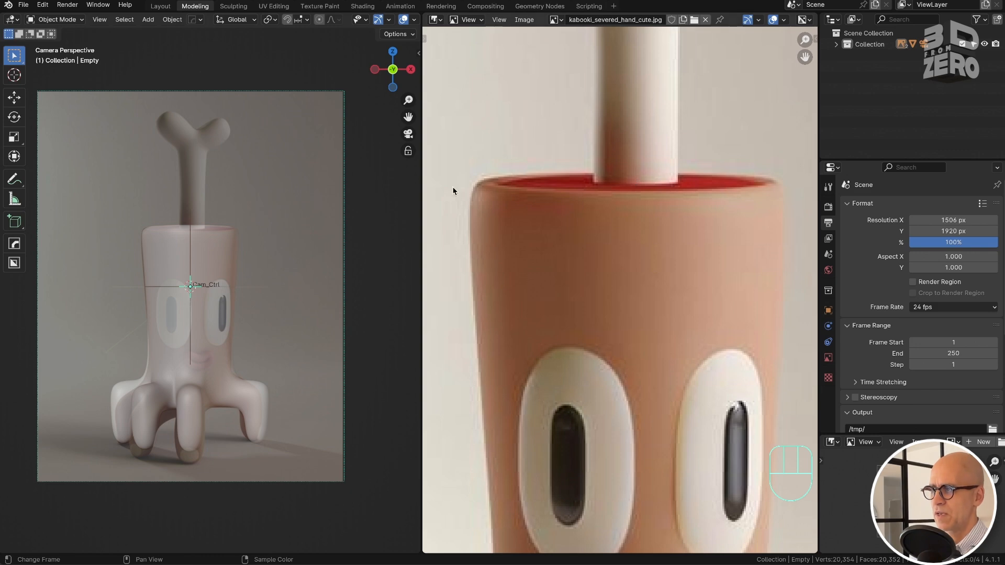
# Step: Rotate the Cam_Ctrl empty about -7.4° around the global X axis to match the reference's perspective
pyautogui.click(264, 344)
pyautogui.press('r')
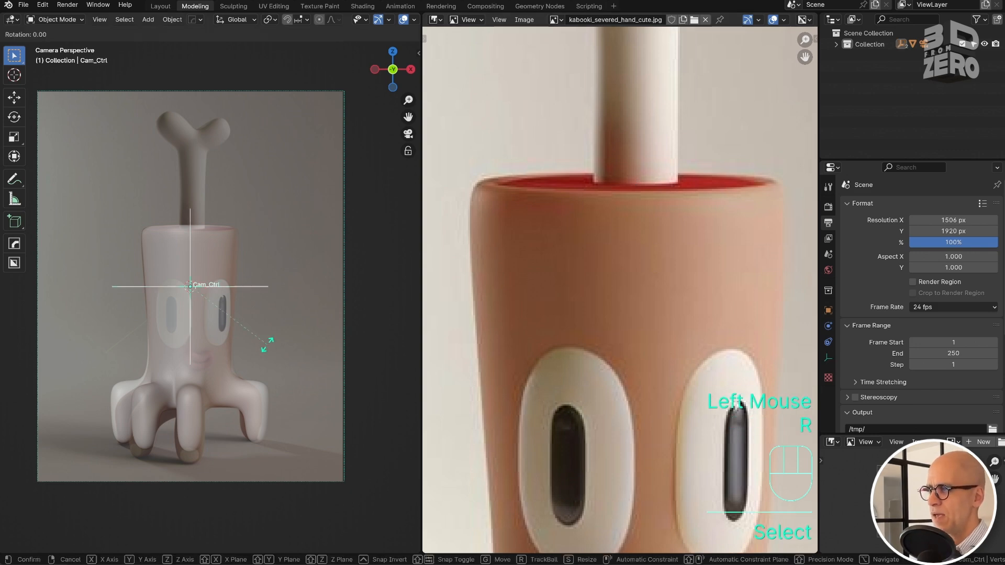
pyautogui.press('x')
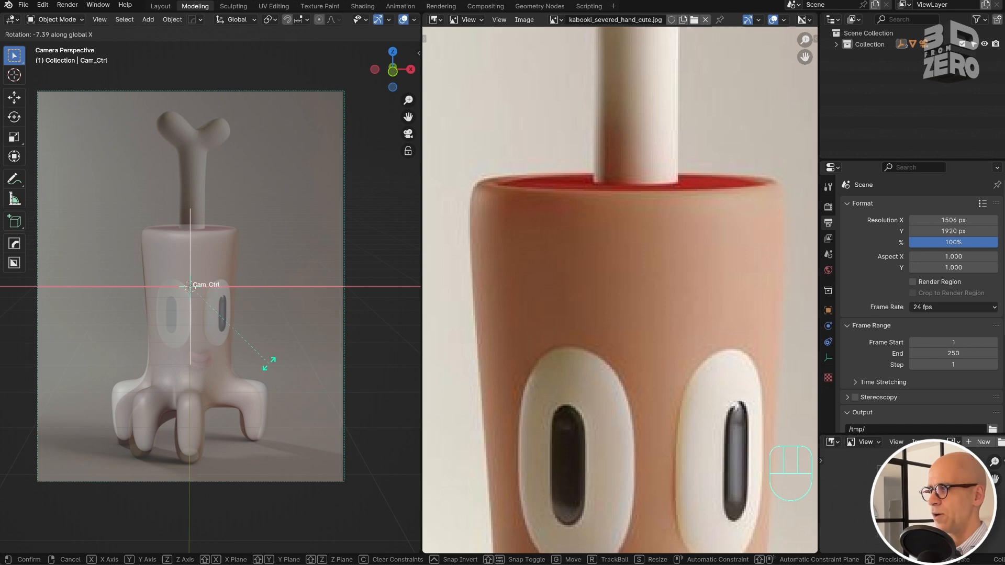
pyautogui.click(268, 363)
# Step: Select the reference image's empty in the Outliner and set its opacity to 1
pyautogui.click(835, 45)
pyautogui.click(875, 86)
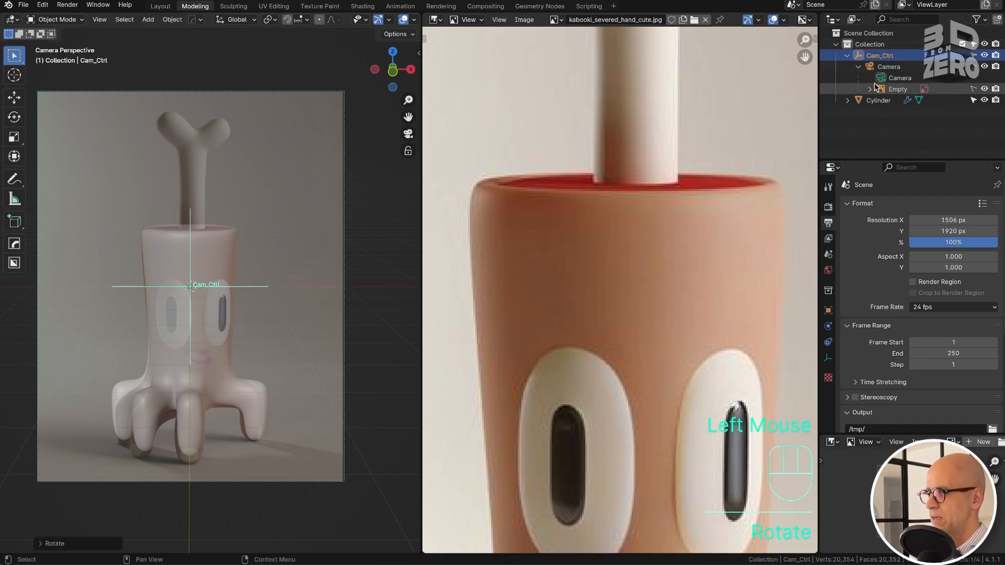
pyautogui.click(828, 310)
pyautogui.click(828, 311)
pyautogui.click(474, 352)
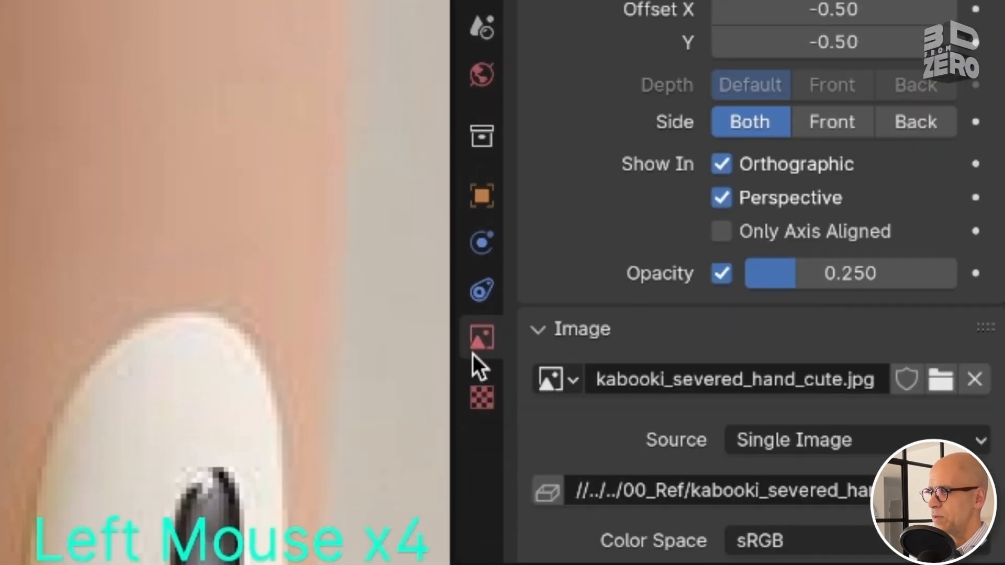
pyautogui.click(900, 275)
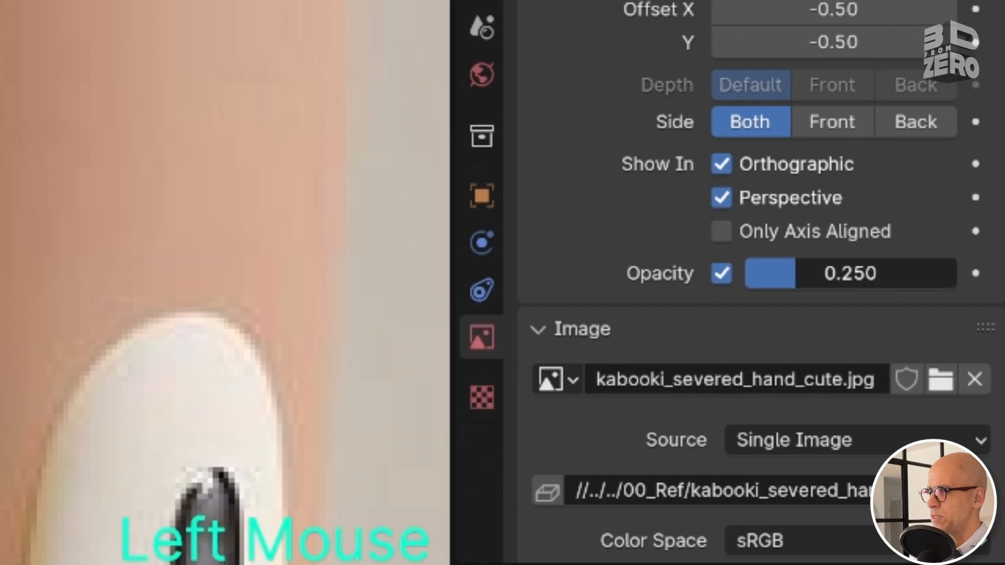
pyautogui.write('1')
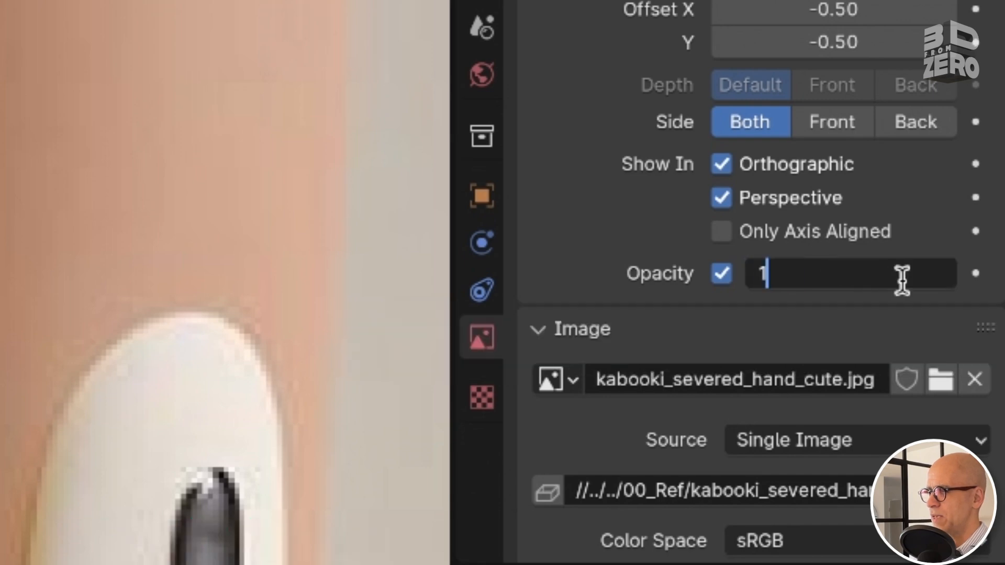
pyautogui.press('Return')
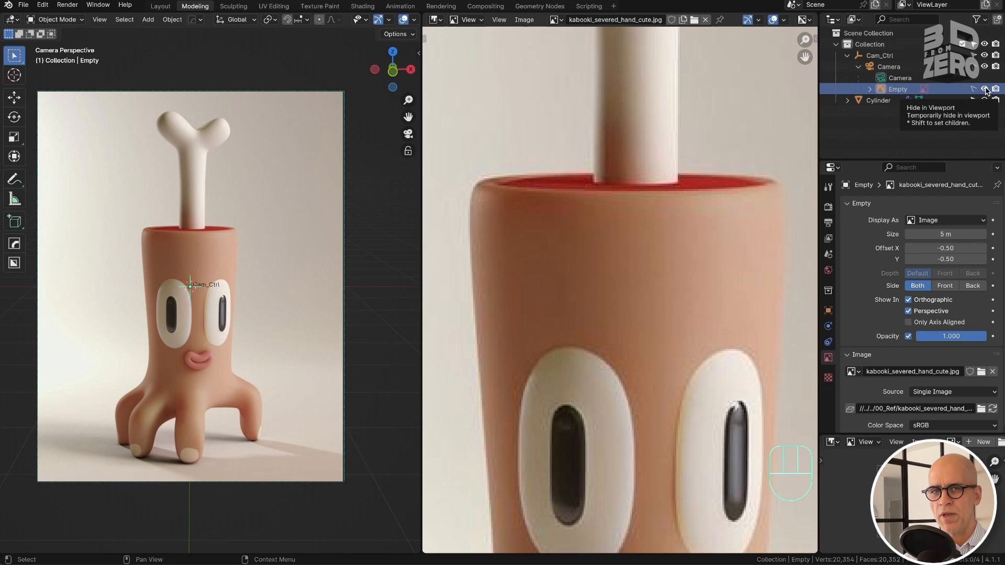
# Step: Toggle the reference image's visibility to compare the body's top with the model, leaving the image hidden
pyautogui.doubleClick(984, 89)
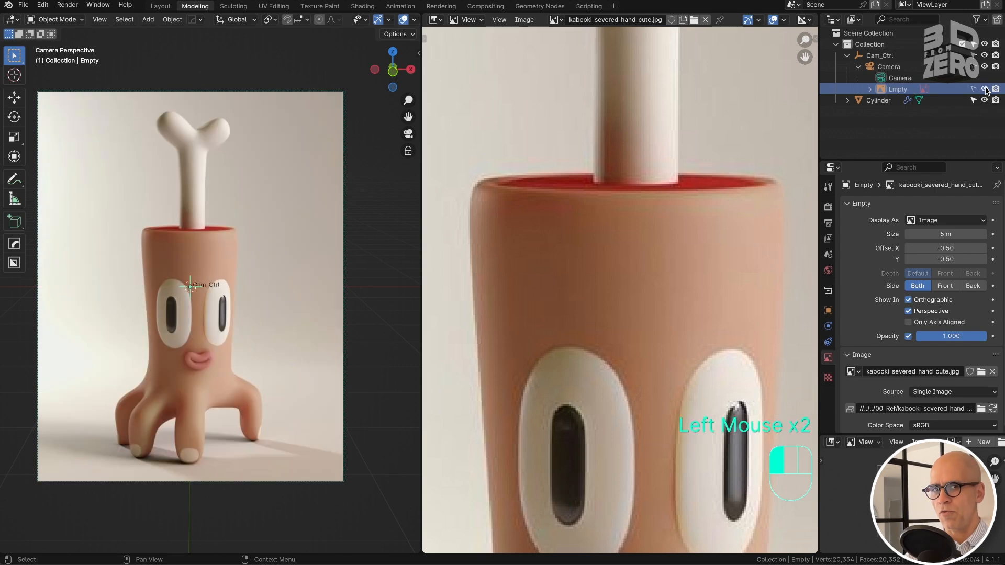
pyautogui.click(985, 90)
pyautogui.scroll(3, 184, 231)
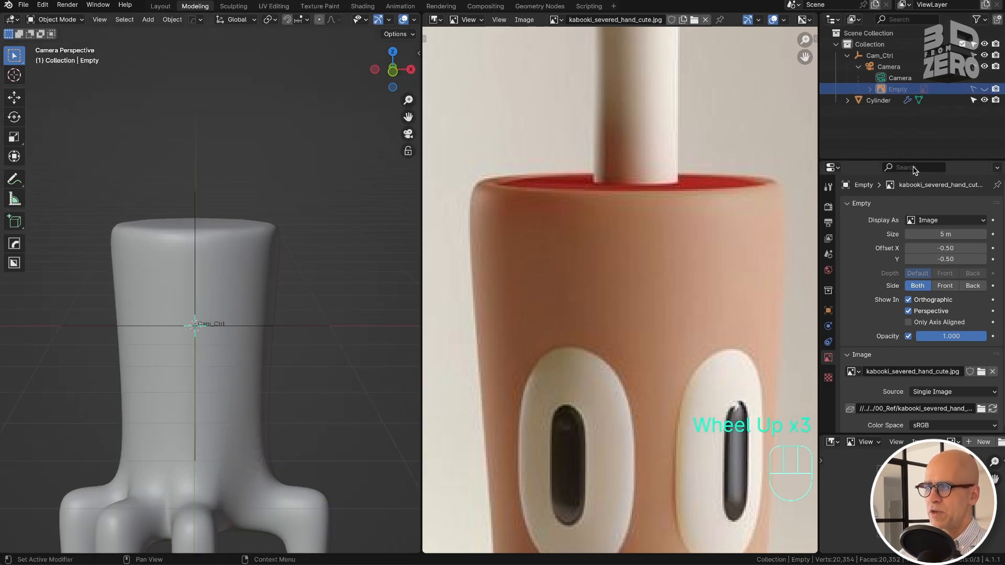
pyautogui.click(985, 89)
pyautogui.click(985, 89)
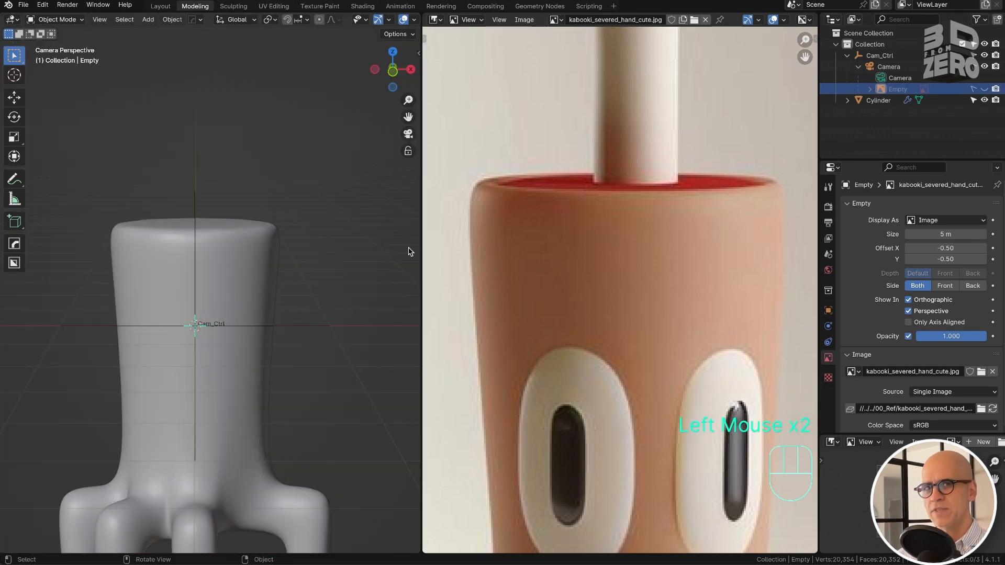
# Step: Fine-tune the camera tilt by rotating the Cam_Ctrl empty about 1.85° around the global X axis
pyautogui.click(308, 327)
pyautogui.press('r')
pyautogui.press('x')
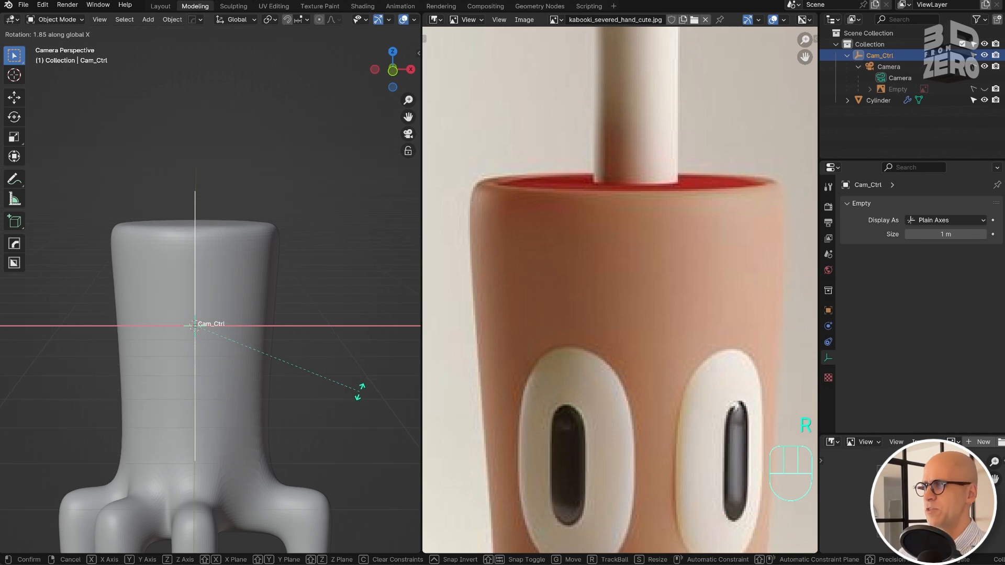
pyautogui.click(358, 392)
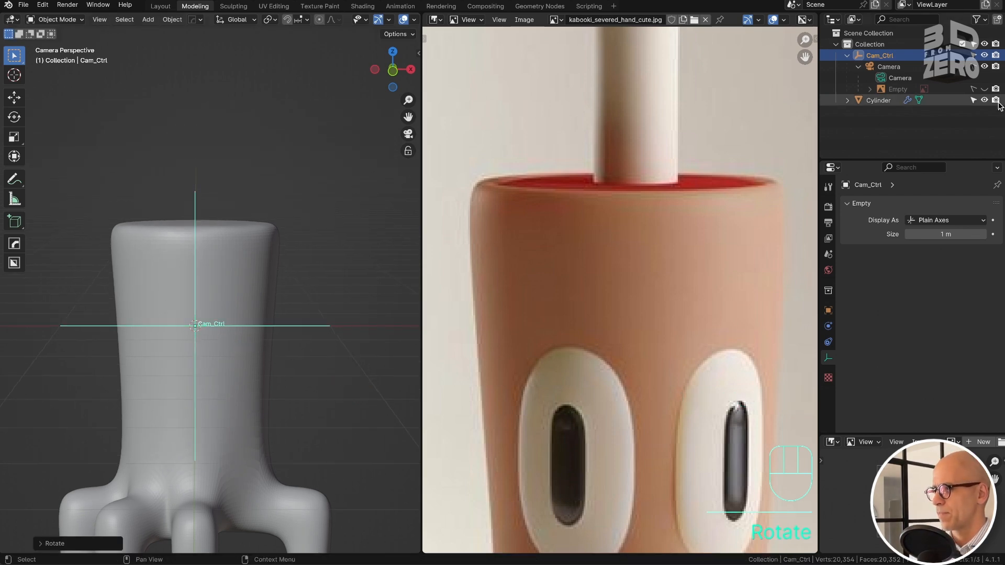
# Step: Make the reference image visible again and rename its empty Ref_Image
pyautogui.click(984, 89)
pyautogui.click(985, 89)
pyautogui.click(984, 89)
pyautogui.click(897, 89)
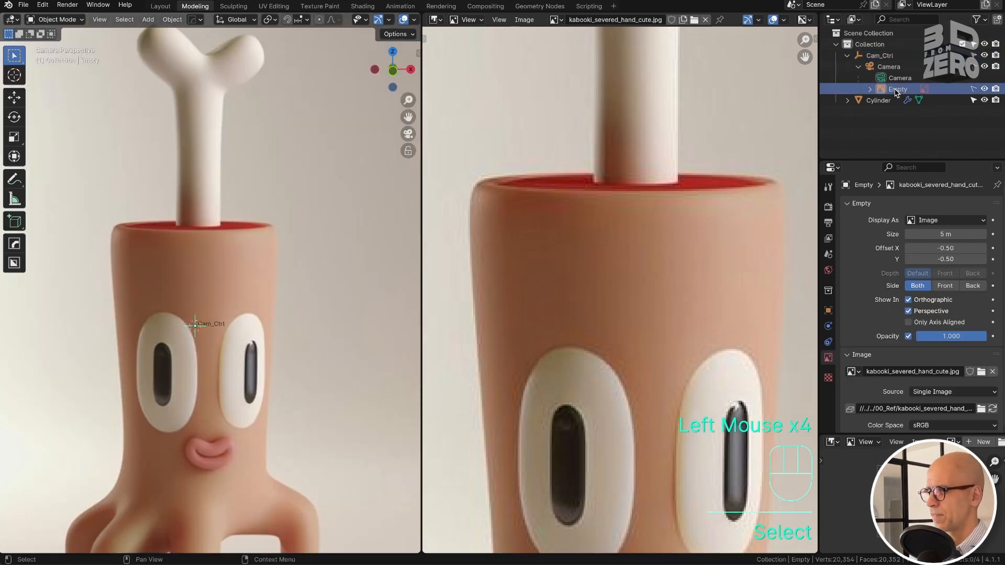
pyautogui.press('F2')
pyautogui.write('R')
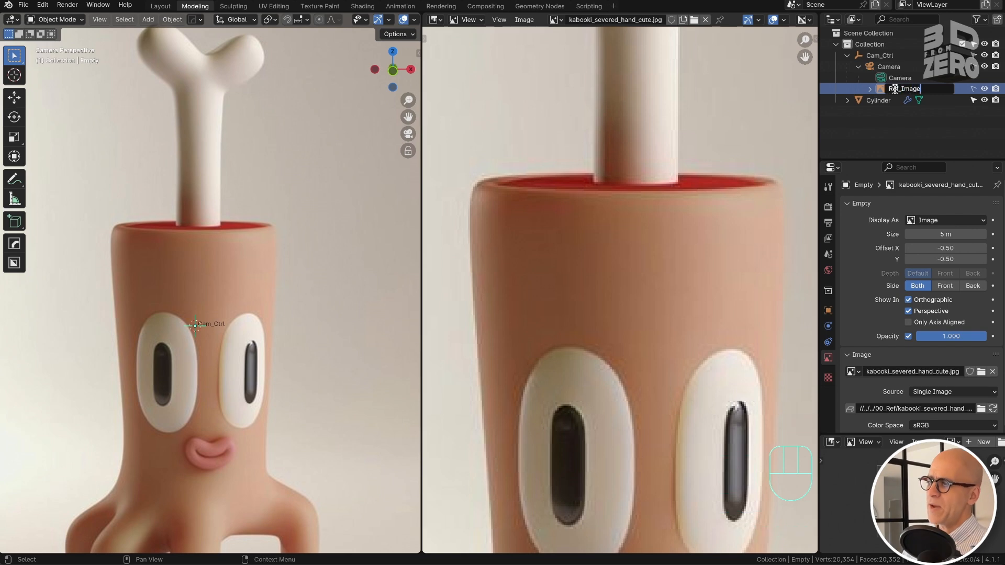
pyautogui.write('ef_Image')
pyautogui.press('Return')
# Step: Keep Ref_Image visible and set its opacity to 0.5
pyautogui.click(984, 89)
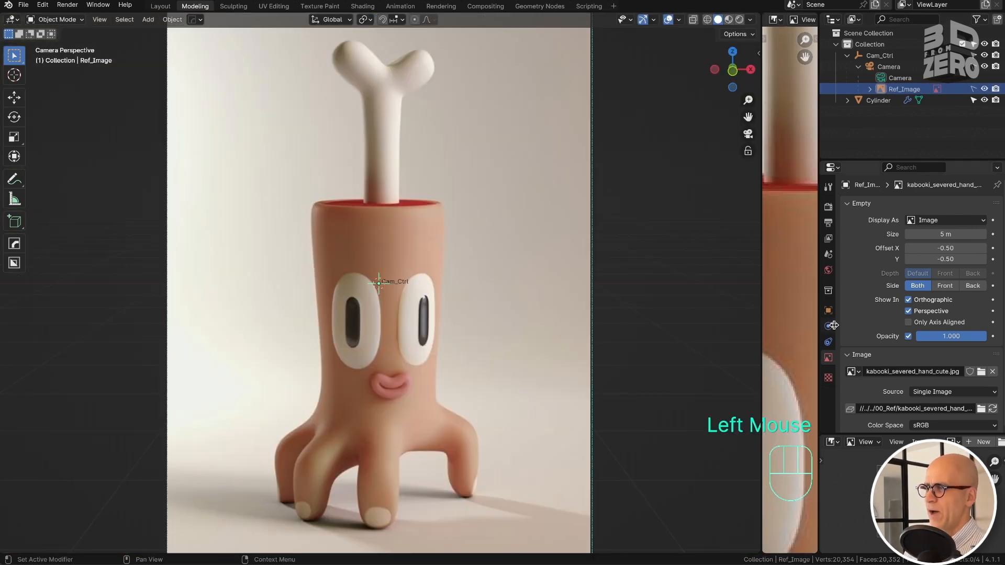
pyautogui.click(830, 358)
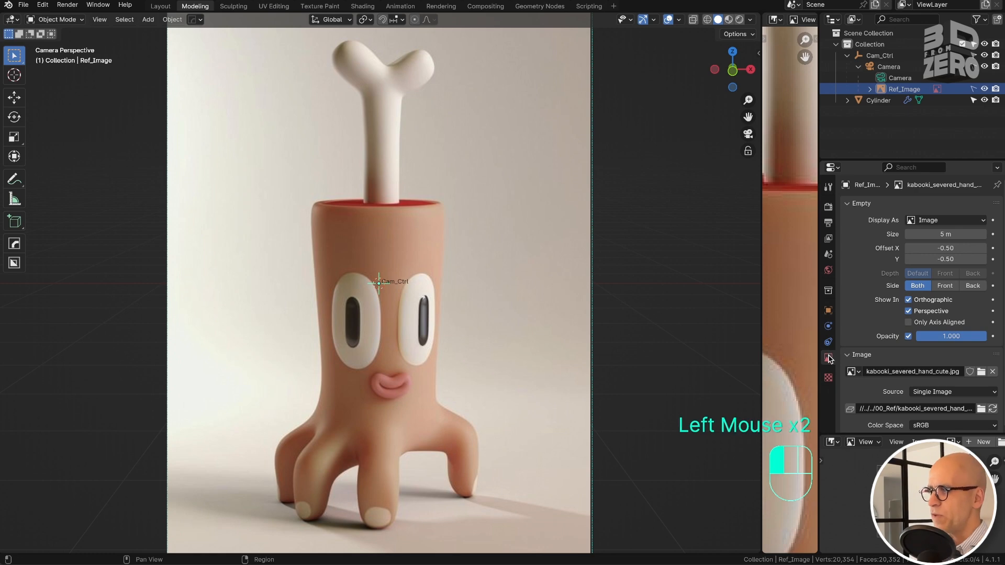
pyautogui.moveTo(957, 336); pyautogui.dragTo(956, 336)
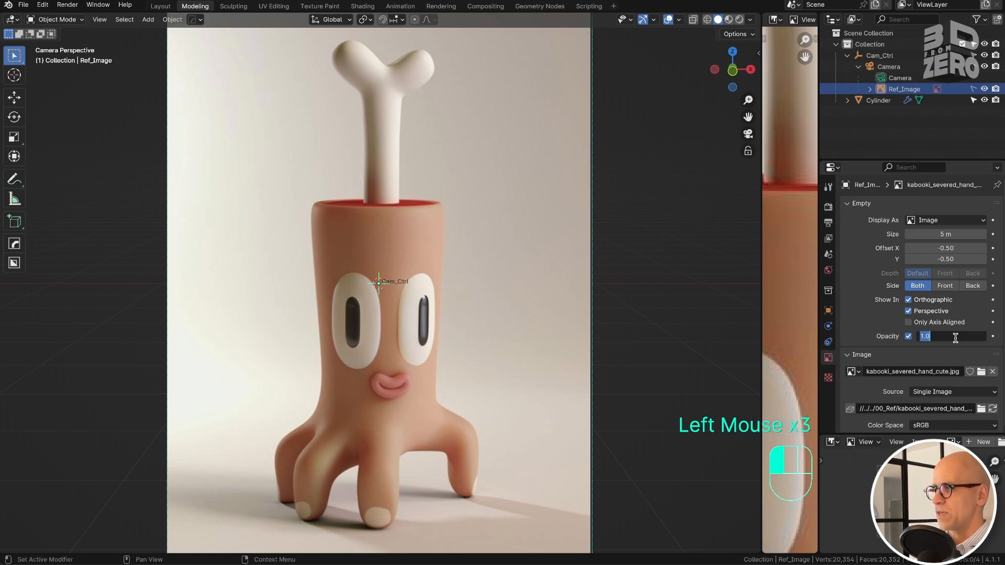
pyautogui.write('0.5')
pyautogui.press('Return')
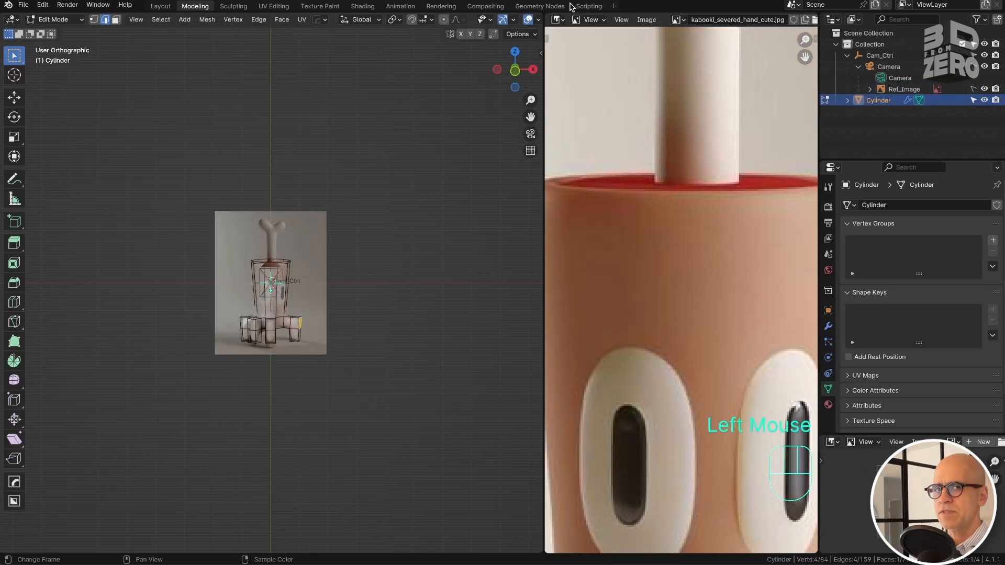
# Step: Change the reference image editor to a 3D Viewport showing the camera view, beside a free view for editing the Cylinder
pyautogui.click(557, 20)
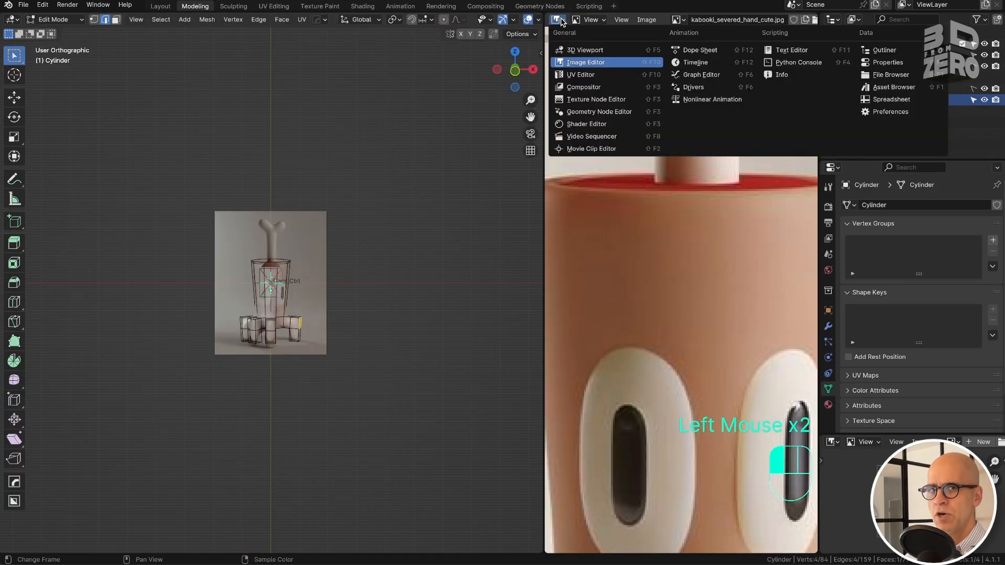
pyautogui.click(585, 50)
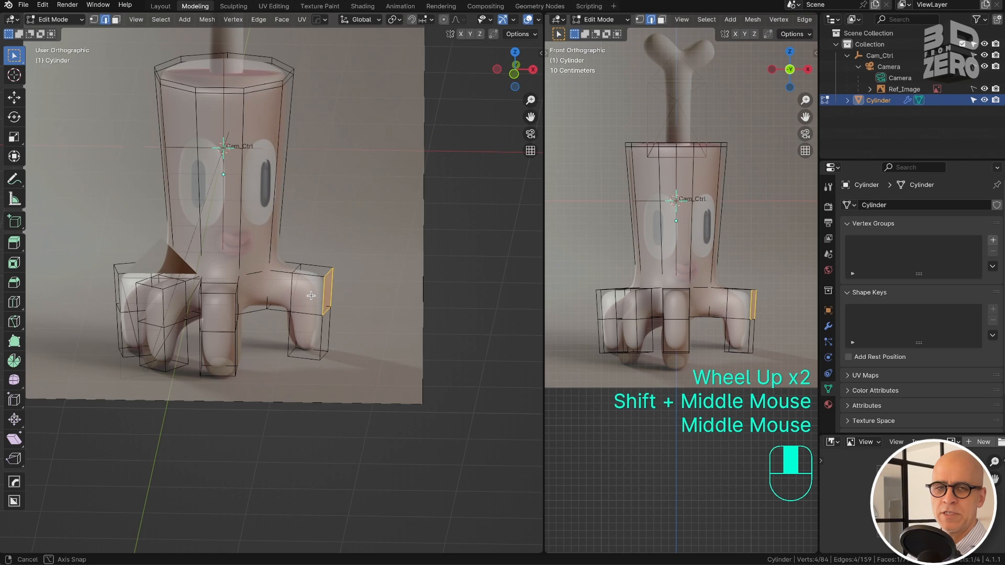
pyautogui.moveTo(314, 293); pyautogui.dragTo(327, 295, button='middle')
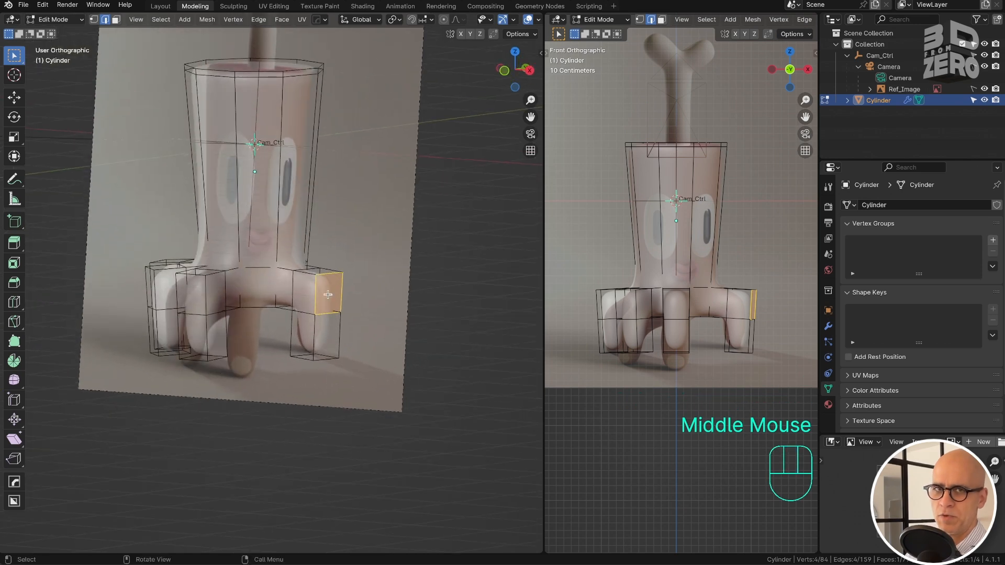
pyautogui.scroll(3, 328, 294)
pyautogui.scroll(-2, 314, 304)
pyautogui.click(150, 354)
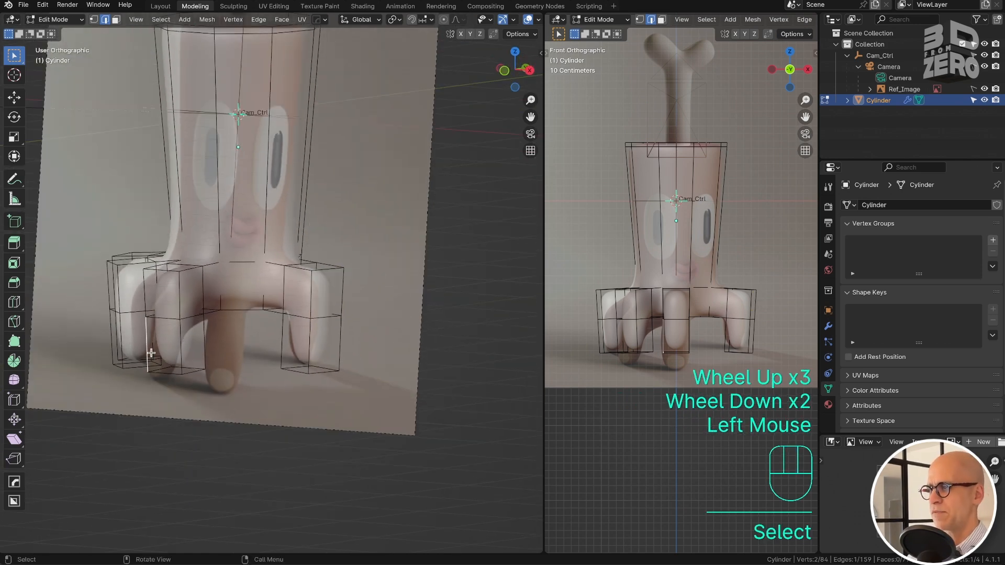
pyautogui.press('Tab')
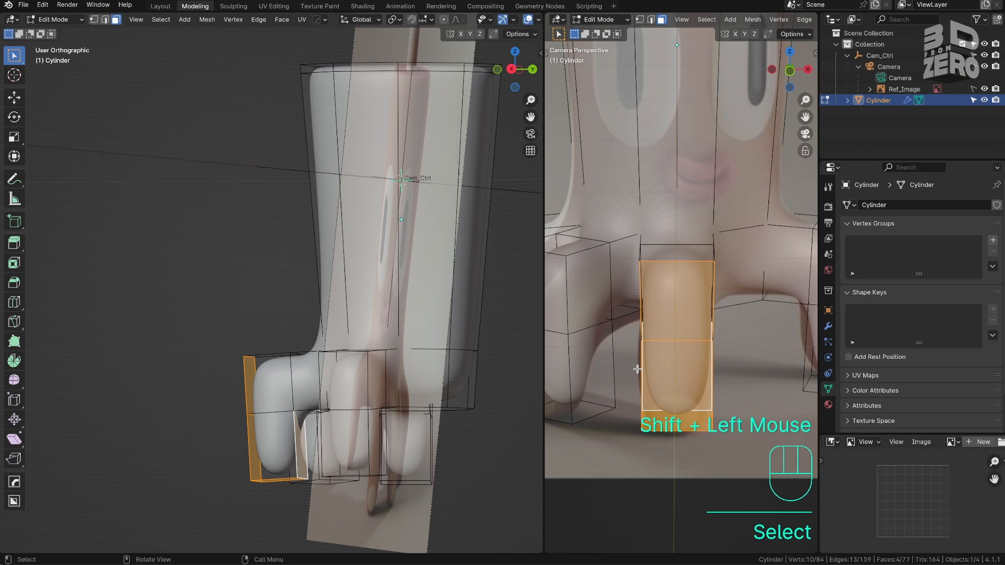
pyautogui.moveTo(655, 340); pyautogui.dragTo(613, 379, button='middle')
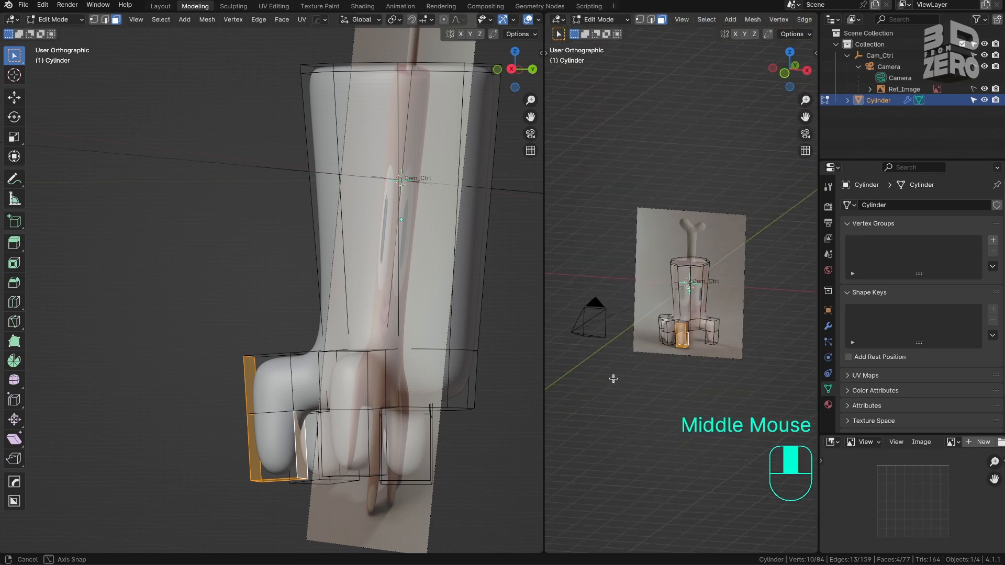
pyautogui.press('KP_0')
# Step: Move the middle front leg's selected faces along global Y and adjust its lower end faces along a face-based custom orientation
pyautogui.moveTo(325, 366); pyautogui.dragTo(293, 472, button='middle')
pyautogui.press('g')
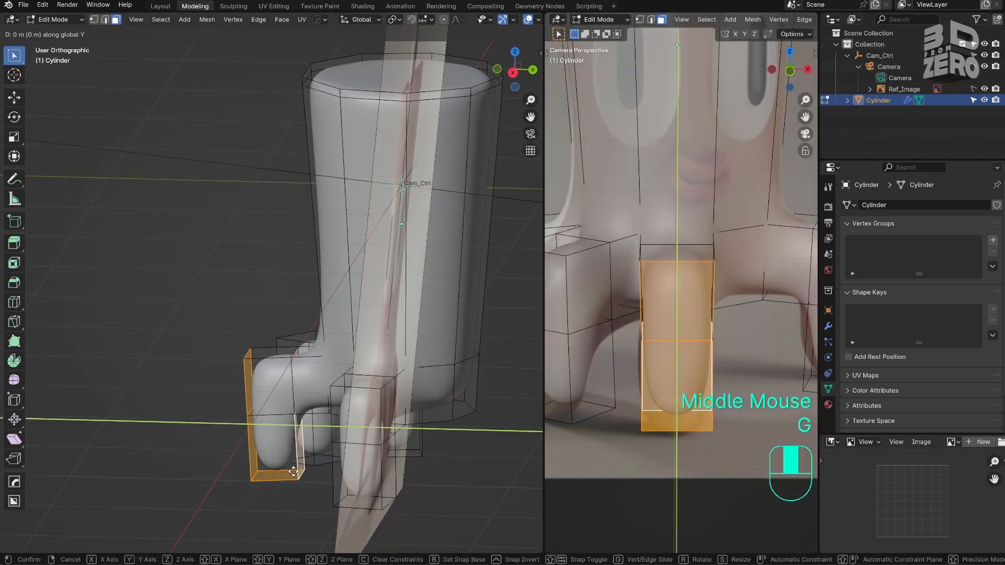
pyautogui.scroll(5, 157, 314)
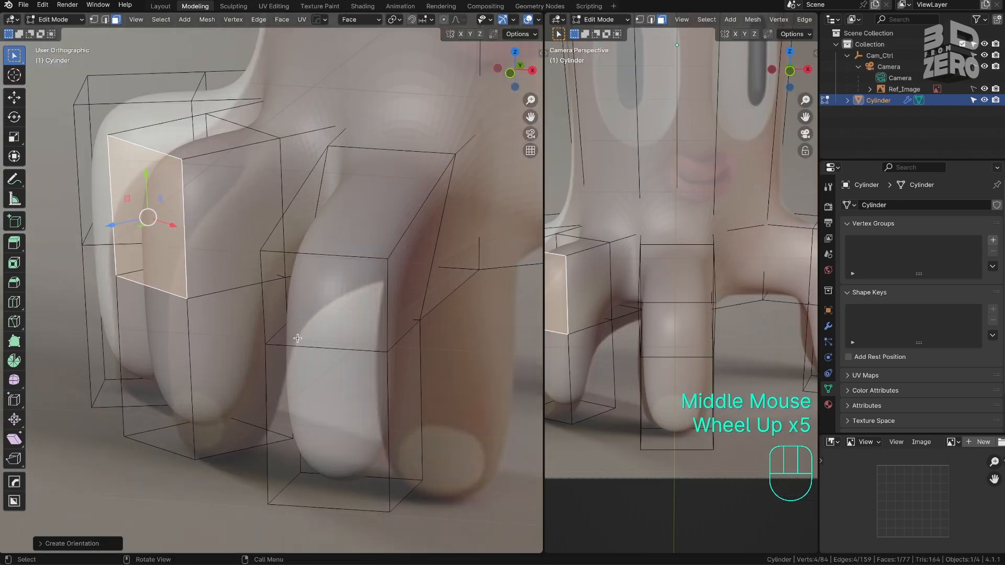
pyautogui.keyDown('shift'); pyautogui.click(168, 348); pyautogui.keyUp('shift')
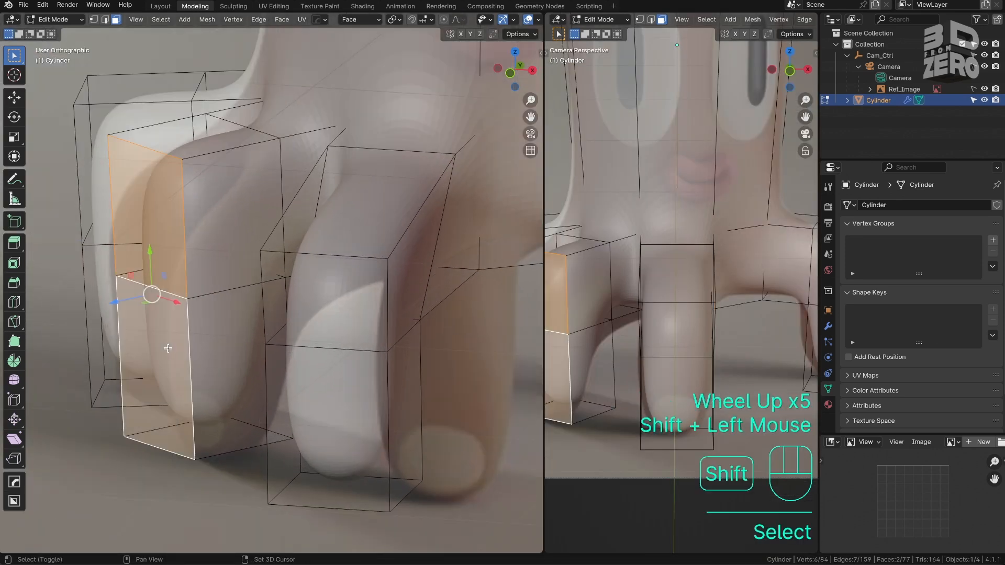
pyautogui.moveTo(167, 348); pyautogui.dragTo(231, 371, button='middle')
pyautogui.keyDown('shift'); pyautogui.click(268, 464); pyautogui.keyUp('shift')
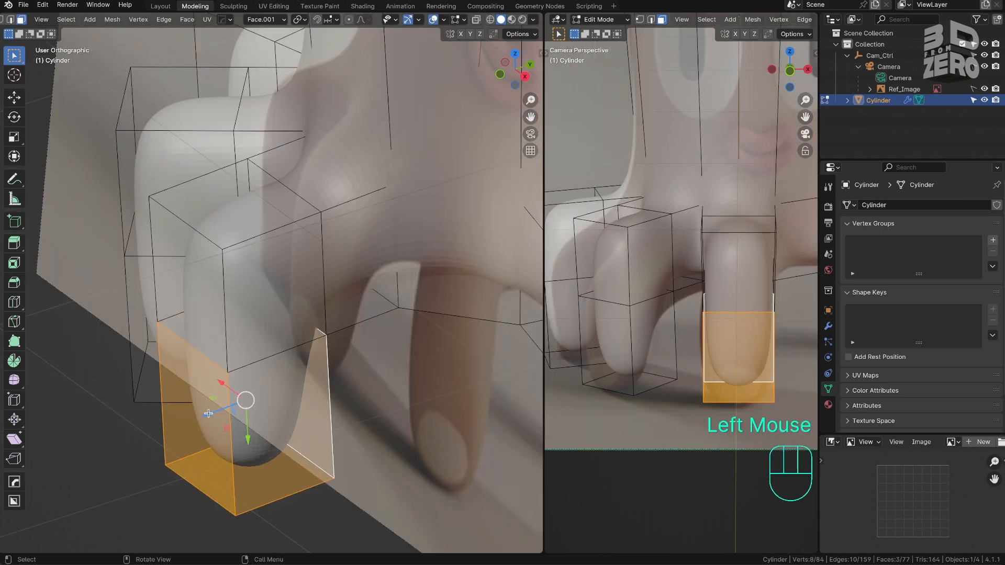
pyautogui.moveTo(209, 476); pyautogui.dragTo(209, 476)
# Step: Raise the middle front leg's inner knee edge and lower its top outer edge to shape the bend
pyautogui.moveTo(280, 361); pyautogui.dragTo(235, 323, button='middle')
pyautogui.moveTo(294, 381); pyautogui.dragTo(243, 340, button='middle')
pyautogui.press('2')
pyautogui.click(238, 330)
pyautogui.moveTo(240, 372); pyautogui.dragTo(241, 355)
pyautogui.moveTo(240, 335); pyautogui.dragTo(285, 330, button='middle')
pyautogui.click(203, 156)
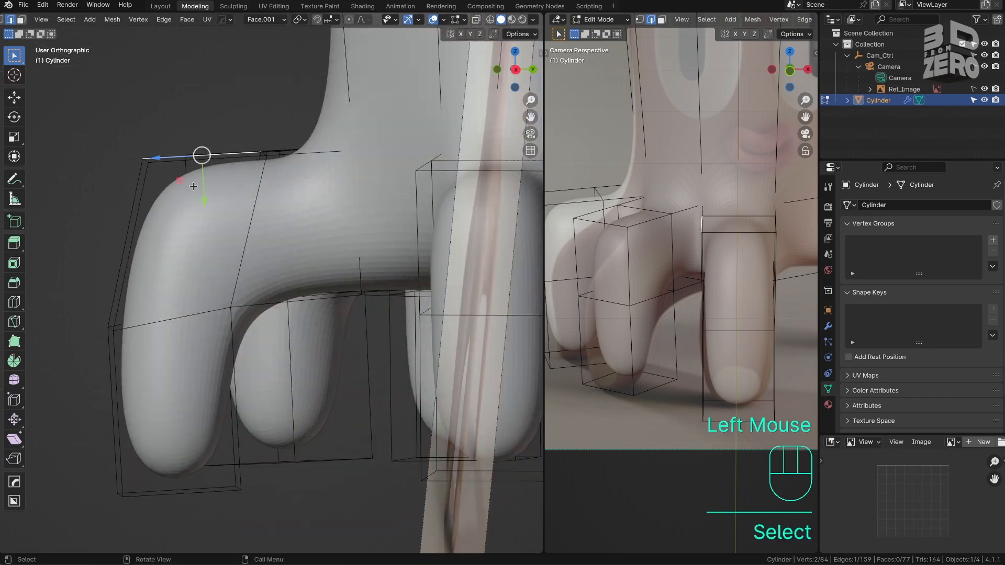
pyautogui.moveTo(147, 209); pyautogui.dragTo(149, 222)
# Step: Select the middle front leg's knee edges using X-ray and widen the leg at that height
pyautogui.moveTo(150, 230); pyautogui.dragTo(230, 262, button='middle')
pyautogui.click(64, 308)
pyautogui.hotkey('alt', 'z')
pyautogui.keyDown('shift'); pyautogui.click(74, 299); pyautogui.keyUp('shift')
pyautogui.keyDown('shift'); pyautogui.click(181, 308); pyautogui.keyUp('shift')
pyautogui.moveTo(181, 307); pyautogui.dragTo(293, 381, button='middle')
pyautogui.click(219, 394)
pyautogui.hotkey('alt', 'z')
# Step: Select the middle front leg's bottom face and enlarge it in the front view
pyautogui.press('3')
pyautogui.click(237, 352)
pyautogui.click(209, 448)
pyautogui.press('KP_1')
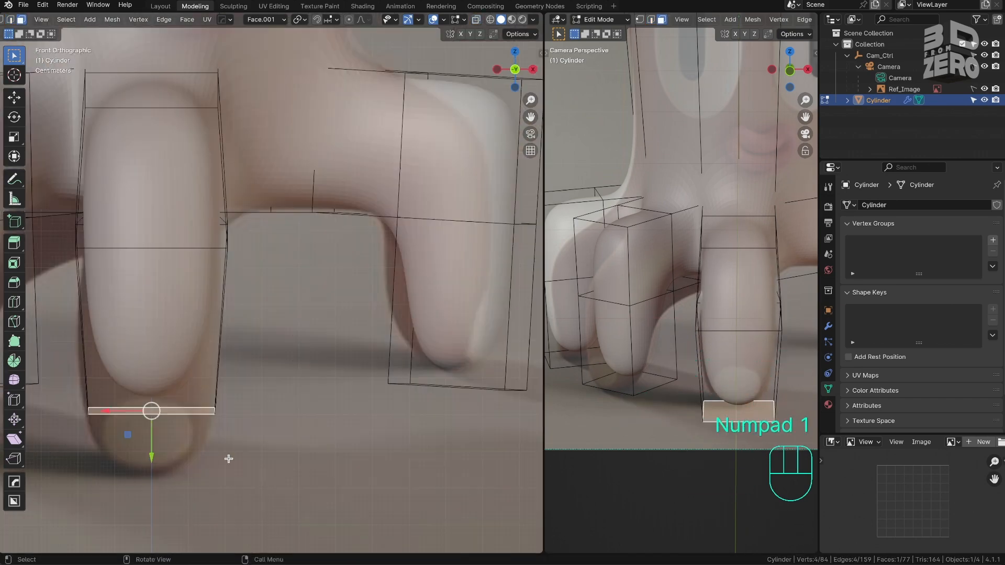
pyautogui.click(362, 474)
pyautogui.moveTo(362, 474); pyautogui.dragTo(343, 445, button='middle')
# Step: Move the front-left leg's lower faces down along its face-based orientation and lower its top outer edge
pyautogui.keyDown('shift'); pyautogui.moveTo(157, 429); pyautogui.dragTo(387, 419, button='middle'); pyautogui.keyUp('shift')
pyautogui.click(389, 426)
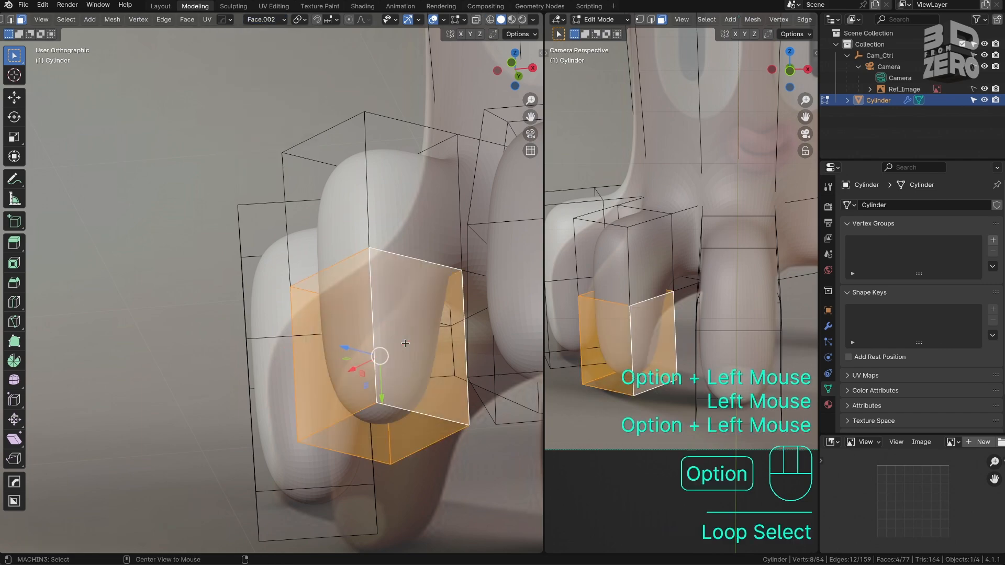
pyautogui.moveTo(405, 343); pyautogui.dragTo(367, 366, button='middle')
pyautogui.moveTo(360, 390); pyautogui.dragTo(359, 401)
pyautogui.press('2')
pyautogui.moveTo(325, 194); pyautogui.dragTo(326, 206)
pyautogui.moveTo(346, 262); pyautogui.dragTo(241, 272, button='middle')
# Step: Adjust the height of the body's underside edges between the legs, checking them in the camera and front views
pyautogui.click(374, 414)
pyautogui.keyDown('shift'); pyautogui.click(387, 262); pyautogui.keyUp('shift')
pyautogui.keyDown('shift'); pyautogui.moveTo(403, 272); pyautogui.dragTo(394, 238, button='middle'); pyautogui.keyUp('shift')
pyautogui.moveTo(387, 173); pyautogui.dragTo(387, 176)
pyautogui.keyDown('shift'); pyautogui.moveTo(738, 293); pyautogui.dragTo(620, 306, button='middle'); pyautogui.keyUp('shift')
pyautogui.keyDown('alt'); pyautogui.moveTo(262, 293); pyautogui.dragTo(335, 277, button='middle'); pyautogui.keyUp('alt')
# Step: Select the rear-left leg's bottom face, grow the selection to its lower faces and move them down
pyautogui.press('Tab')
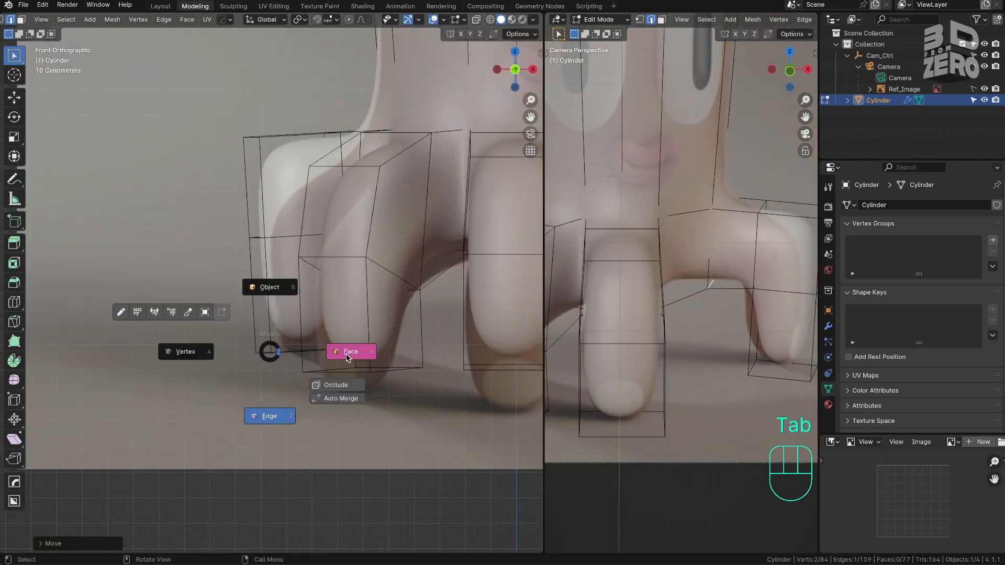
pyautogui.moveTo(348, 359); pyautogui.dragTo(319, 335, button='middle')
pyautogui.click(303, 349)
pyautogui.press('ctrl+KP_Add')
pyautogui.moveTo(300, 239); pyautogui.dragTo(300, 260)
# Step: Create a custom orientation from the rear-left leg's outer face and lower the leg's top outer edge along it
pyautogui.moveTo(238, 248)
pyautogui.mouseDown(button='middle')
pyautogui.moveTo(296, 260)
pyautogui.moveTo(254, 246)
pyautogui.mouseUp(button='middle')
pyautogui.click(253, 172)
pyautogui.click(266, 19)
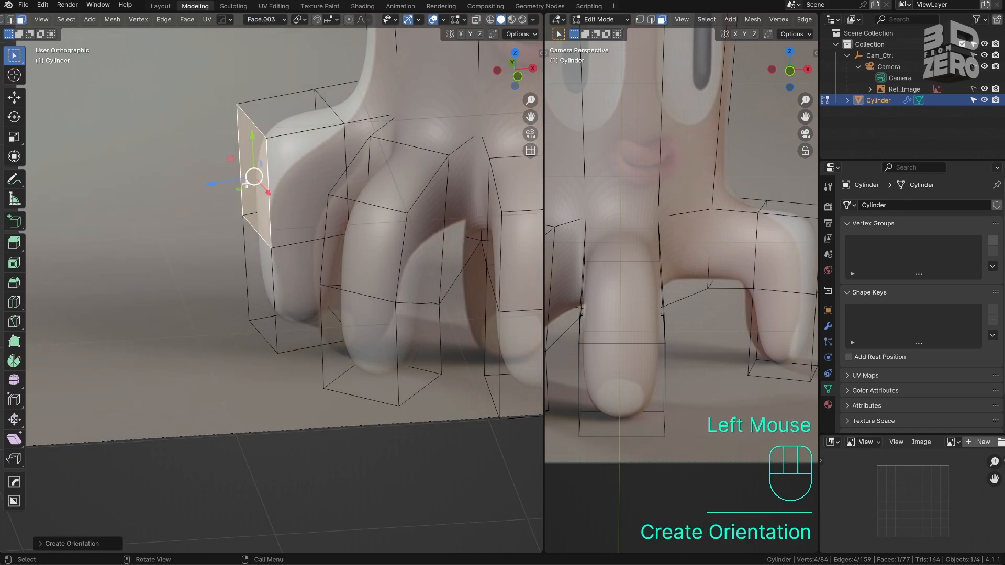
pyautogui.press('2')
pyautogui.click(252, 121)
pyautogui.keyDown('shift'); pyautogui.moveTo(592, 262); pyautogui.dragTo(801, 242, button='middle'); pyautogui.keyUp('shift')
pyautogui.moveTo(249, 78); pyautogui.dragTo(250, 129)
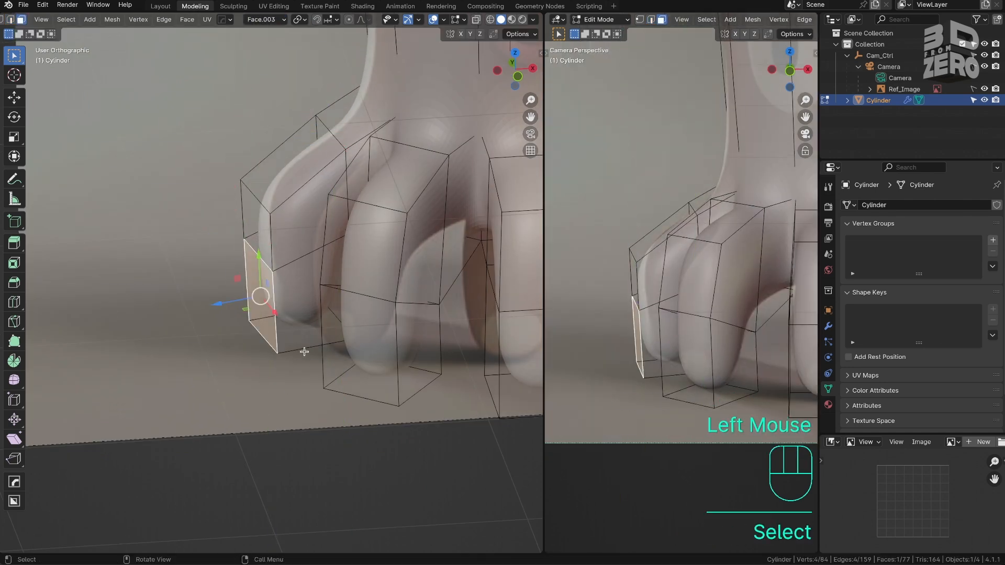
# Step: Select the rear-left leg's bottom face and reposition it in the front view to match the reference
pyautogui.click(304, 351)
pyautogui.press('KP_1')
pyautogui.click(325, 169)
pyautogui.moveTo(293, 251); pyautogui.dragTo(319, 231, button='middle')
pyautogui.scroll(-3, 314, 273)
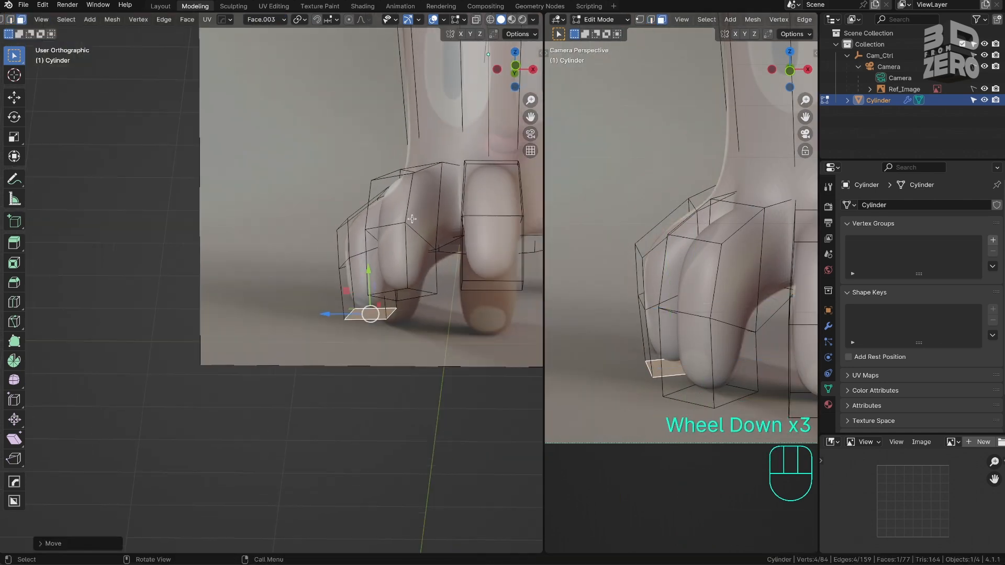
# Step: Create a custom orientation from the right leg's outer face and move the leg's lower faces slightly inward along it
pyautogui.scroll(9, 367, 304)
pyautogui.click(471, 400)
pyautogui.keyDown('shift'); pyautogui.moveTo(759, 309); pyautogui.dragTo(566, 301, button='middle'); pyautogui.keyUp('shift')
pyautogui.click(505, 337)
pyautogui.click(299, 20)
pyautogui.click(471, 399)
pyautogui.moveTo(506, 391); pyautogui.dragTo(494, 394)
pyautogui.press('super+z')
pyautogui.moveTo(509, 349); pyautogui.dragTo(498, 352)
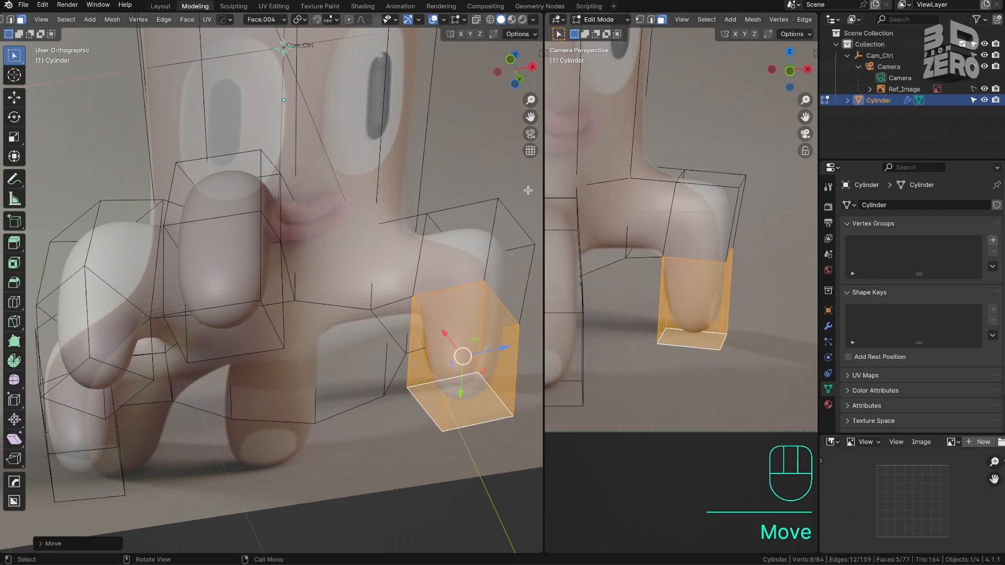
# Step: Move the right leg's top outer edge down and inward, and raise its inner knee edge to shape the bend
pyautogui.moveTo(418, 251); pyautogui.dragTo(366, 220, button='middle')
pyautogui.press('2')
pyautogui.moveTo(515, 251); pyautogui.dragTo(503, 268)
pyautogui.moveTo(366, 341); pyautogui.dragTo(335, 367, button='middle')
pyautogui.scroll(-10, 287, 353)
pyautogui.scroll(10, 287, 353)
pyautogui.click(287, 301)
pyautogui.moveTo(287, 357); pyautogui.dragTo(287, 348)
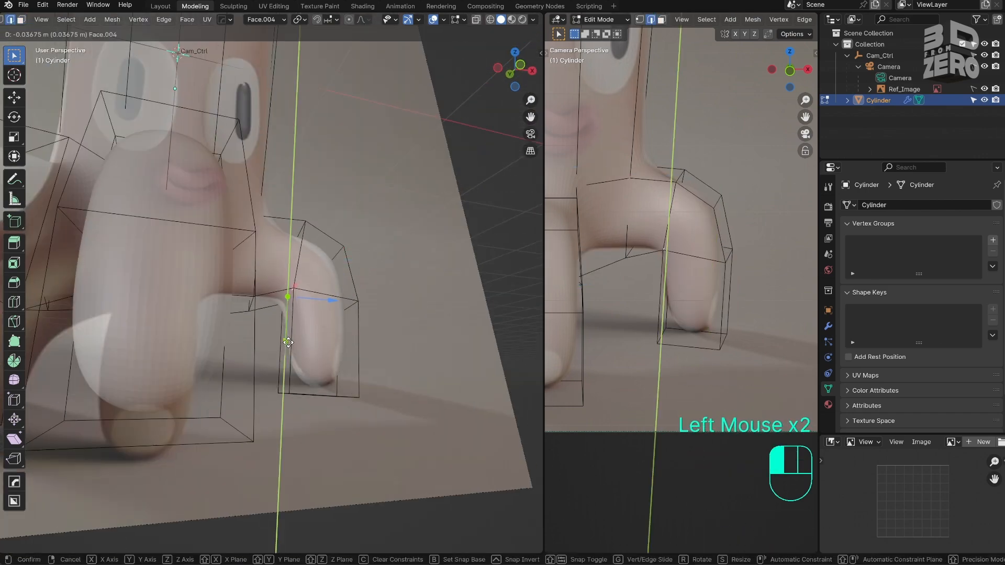
pyautogui.moveTo(322, 398); pyautogui.dragTo(328, 400)
# Step: Add an edge loop around the right leg below the knee and raise its inner side
pyautogui.hotkey('ctrl', 'r')
pyautogui.click(277, 349)
pyautogui.moveTo(277, 350); pyautogui.dragTo(314, 324, button='middle')
pyautogui.moveTo(269, 404); pyautogui.dragTo(269, 387)
# Step: Scale the right leg's bottom face along the custom orientation's Z axis and then uniformly to taper the leg's tip
pyautogui.press('3')
pyautogui.click(343, 476)
pyautogui.press('s')
pyautogui.press('z')
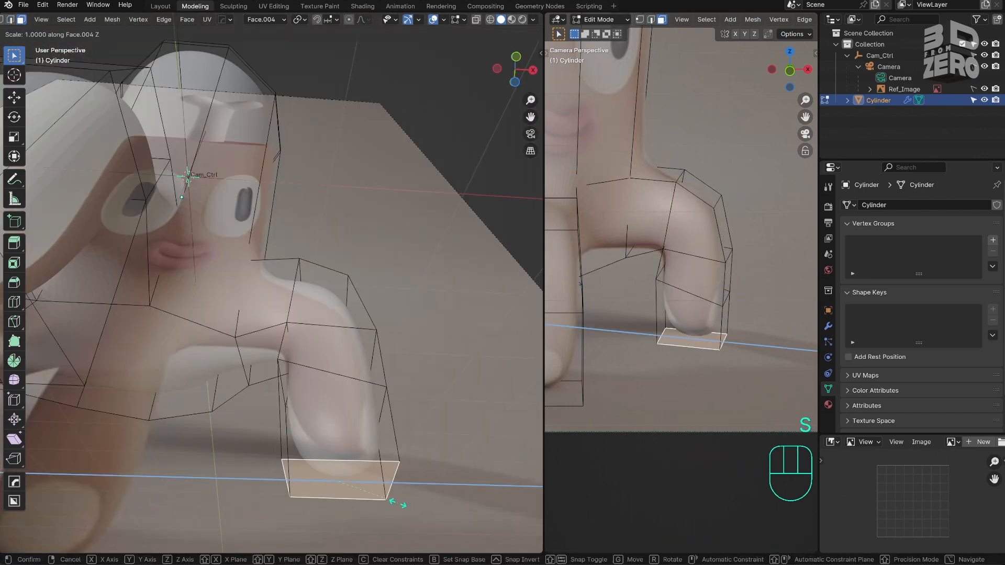
pyautogui.click(379, 497)
pyautogui.press('s')
pyautogui.click(414, 495)
# Step: Reposition the right leg's inner knee edge with X-ray on, and return to the framed camera view in Object Mode
pyautogui.hotkey('alt', 'z')
pyautogui.press('2')
pyautogui.click(292, 311)
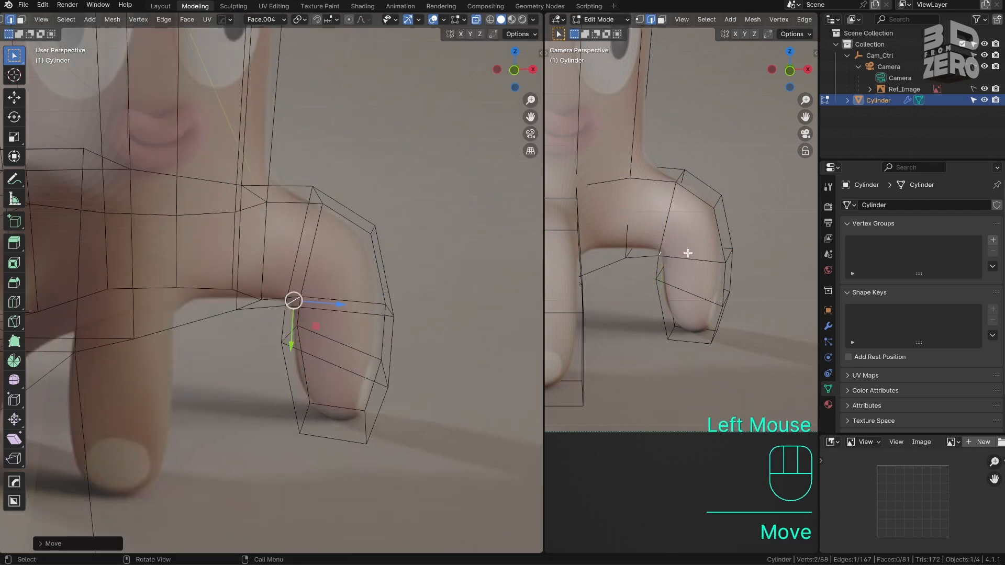
pyautogui.press('KP_0')
pyautogui.press('Home')
pyautogui.press('Tab')
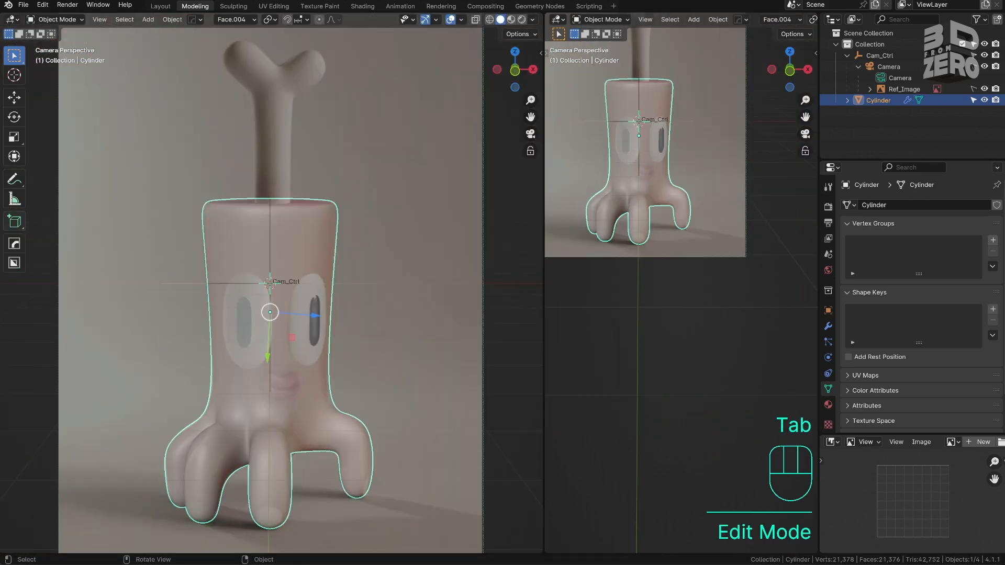